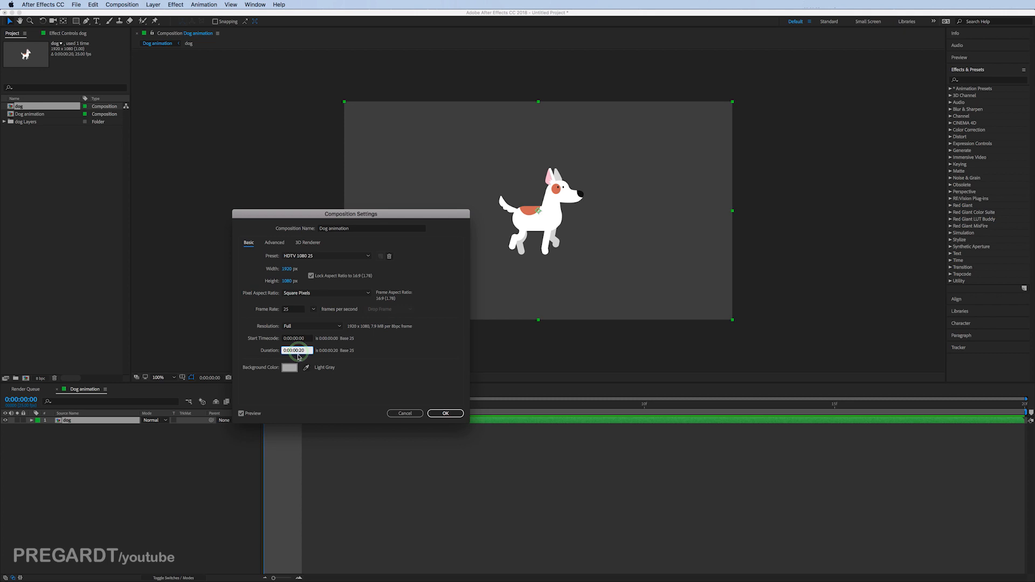
Set the Dog animation composition's duration to 0:00:02:20.
key("Left")
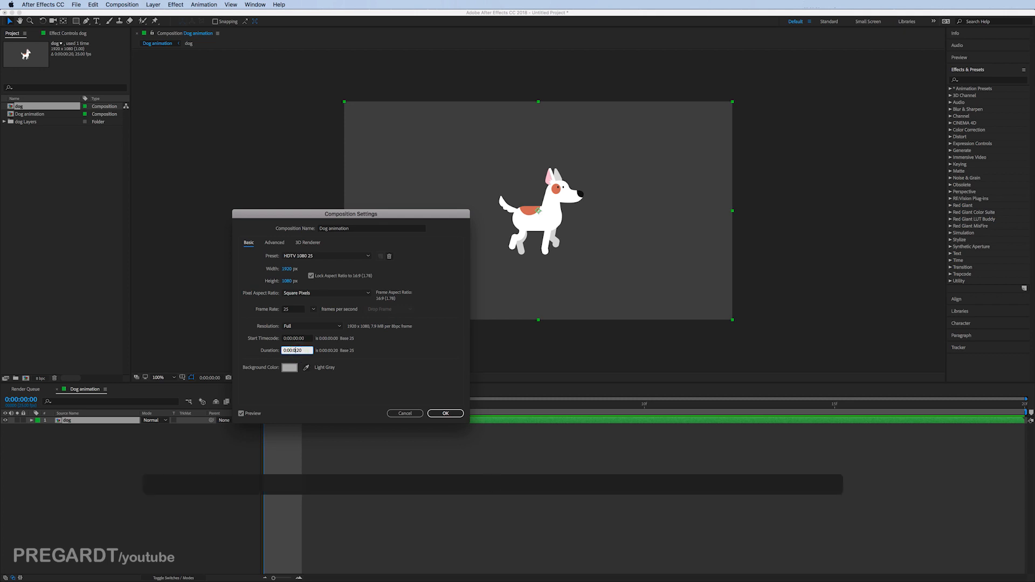
type("2")
key("Return")
Move all layers from the nested dog composition into the Dog animation composition and delete the emptied dog layer.
left_click_drag(290, 578, 274, 578)
double_click(412, 420)
left_click(350, 421)
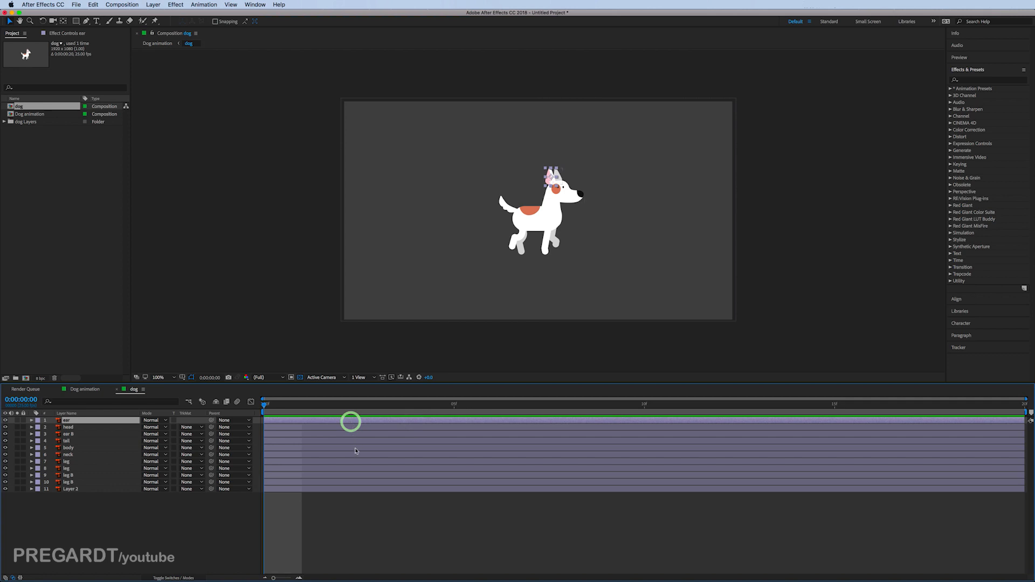
left_click(360, 490, "shift")
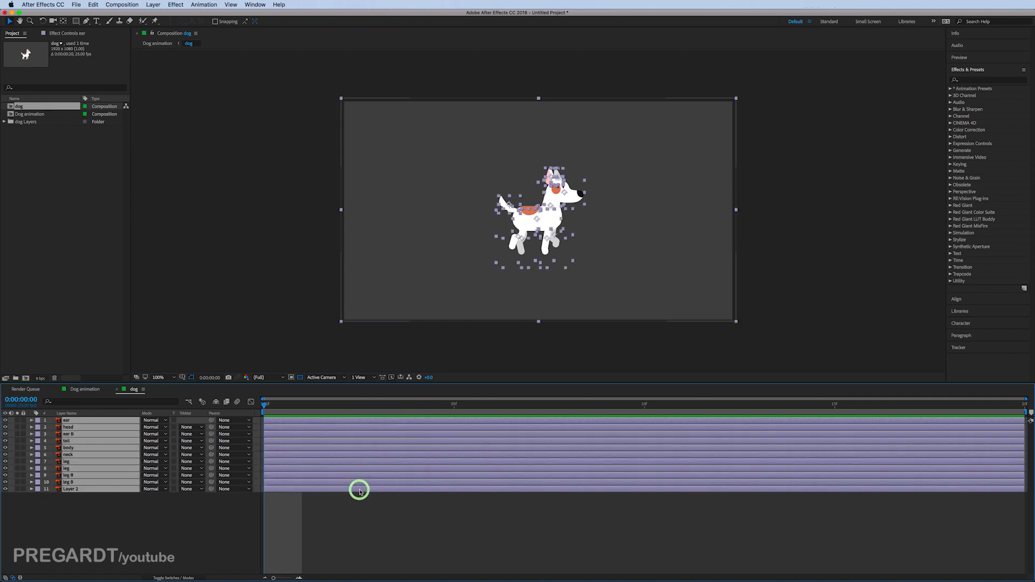
key("super+x")
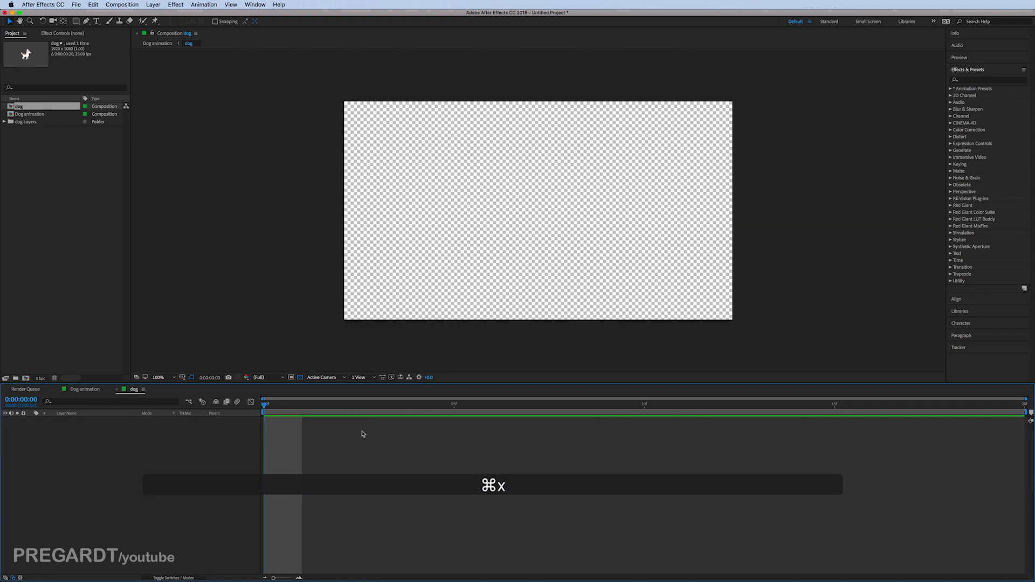
left_click(172, 46)
left_click(348, 422)
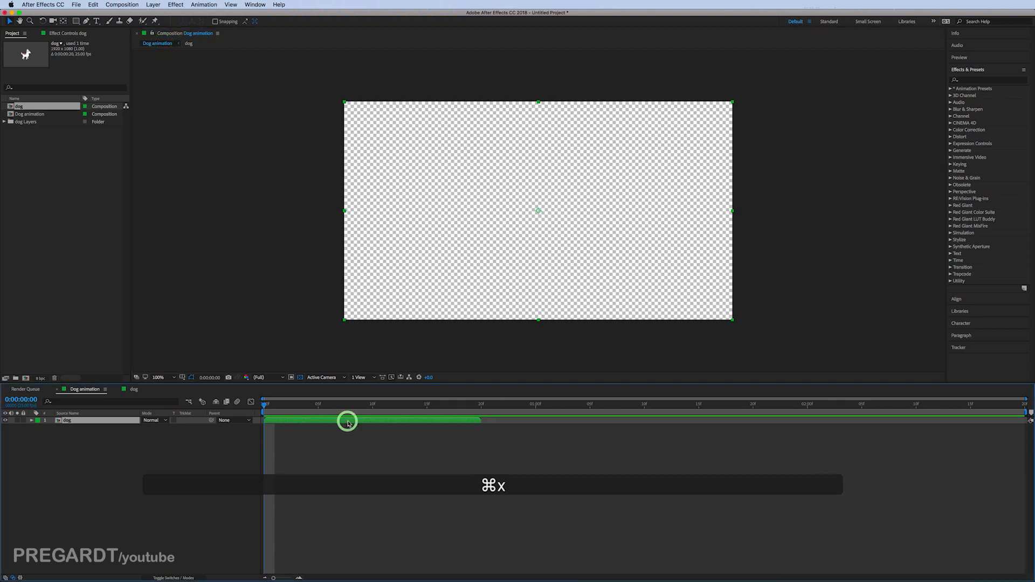
key("super+v")
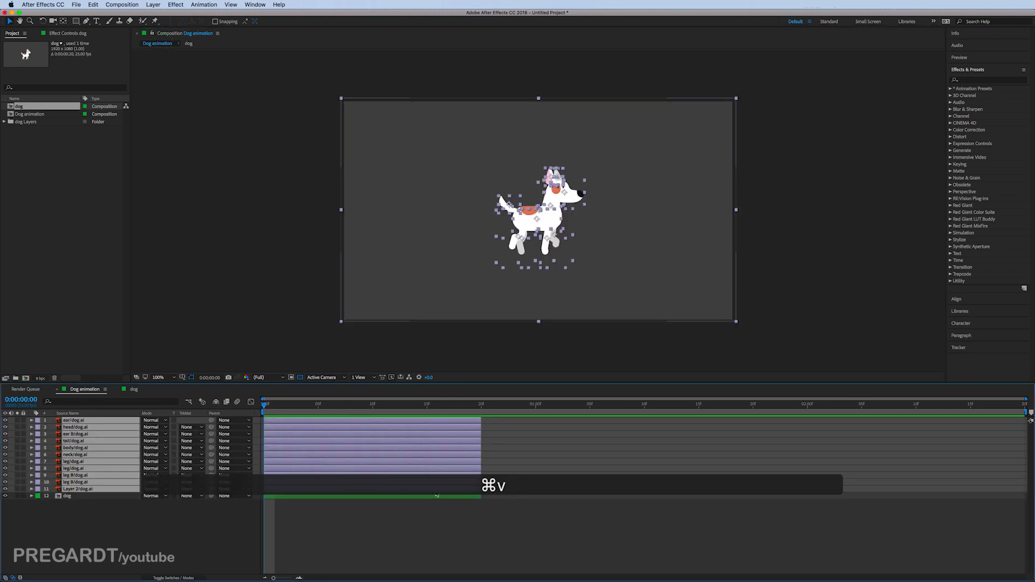
left_click(437, 495)
key("Delete")
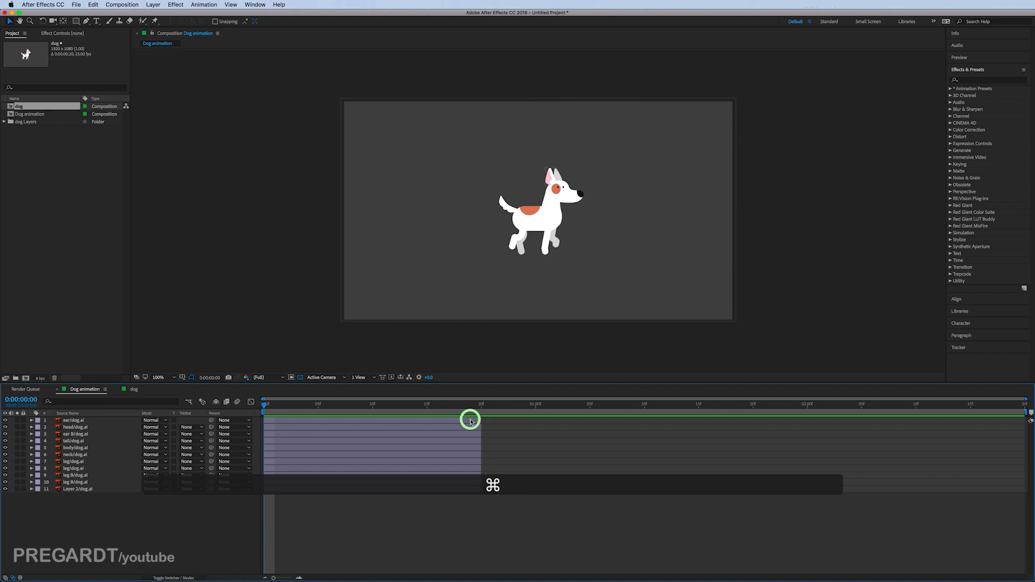
Extend all layers to the end of the composition and lock the background Layer 2.
key("super+a")
left_click_drag(474, 487, 1022, 500)
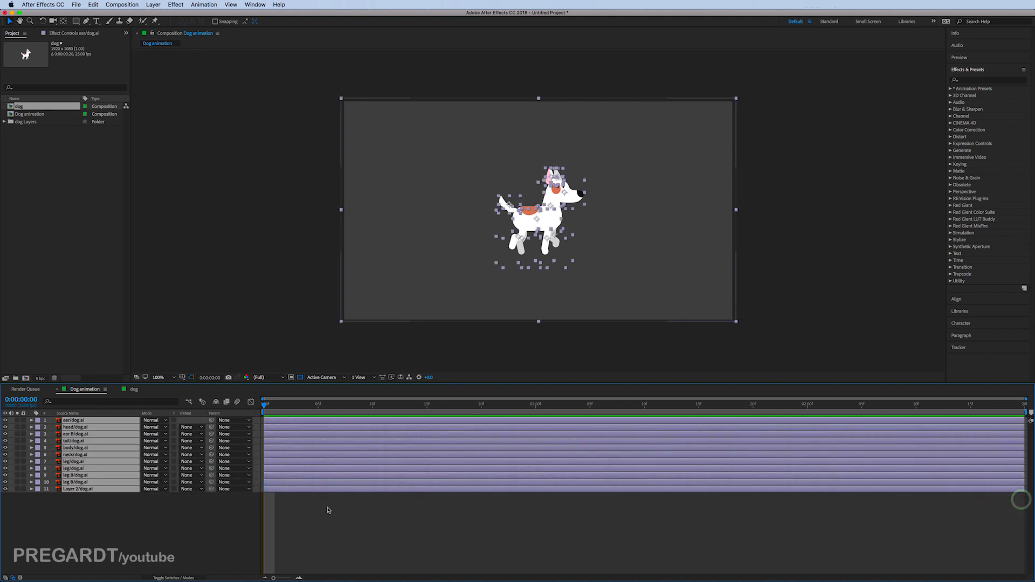
left_click(54, 512)
left_click(22, 489)
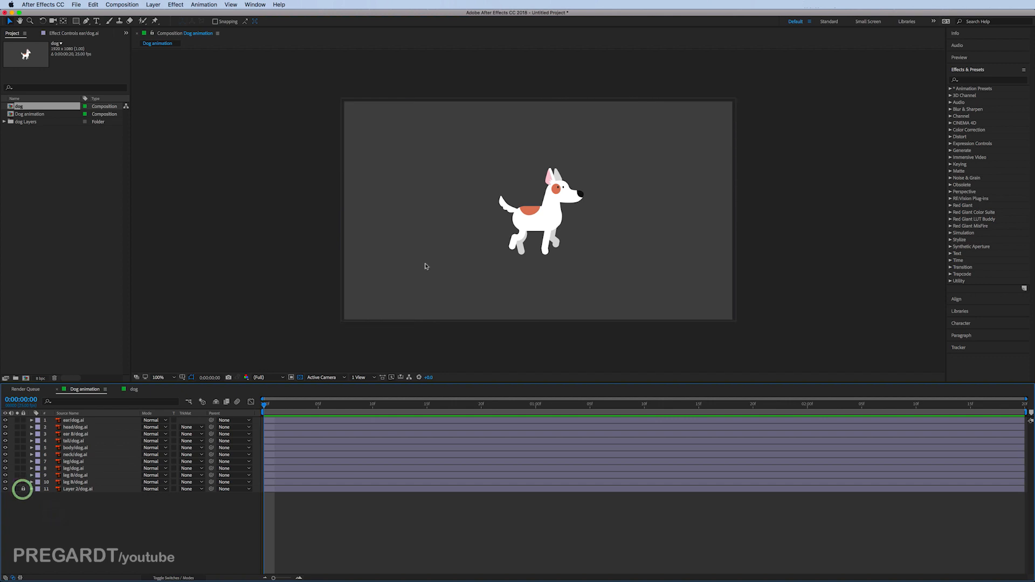
Show layer names instead of source names and create shapes from the four leg vector layers.
key("period")
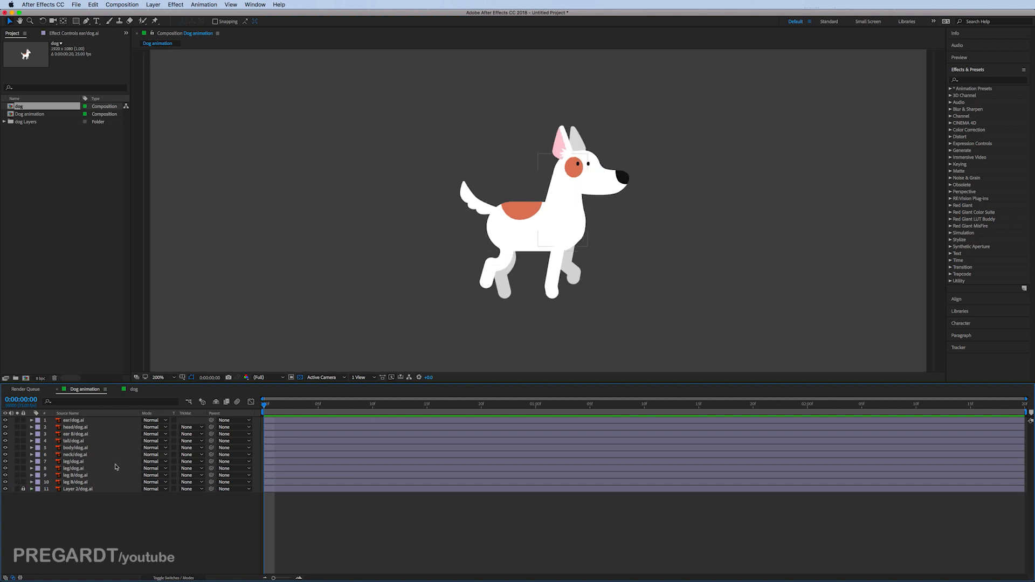
left_click(65, 412)
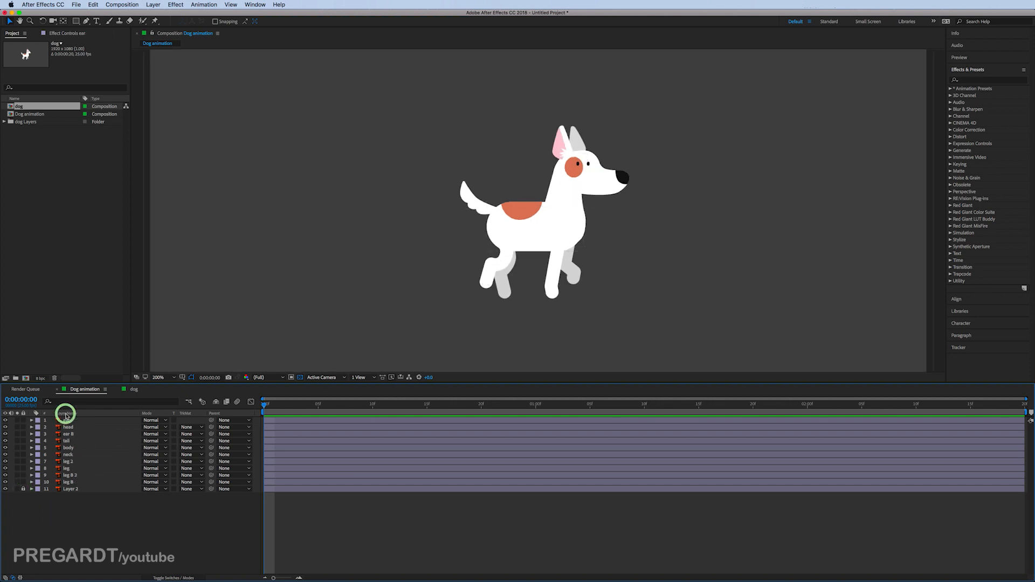
left_click(70, 483)
left_click(70, 462, "shift")
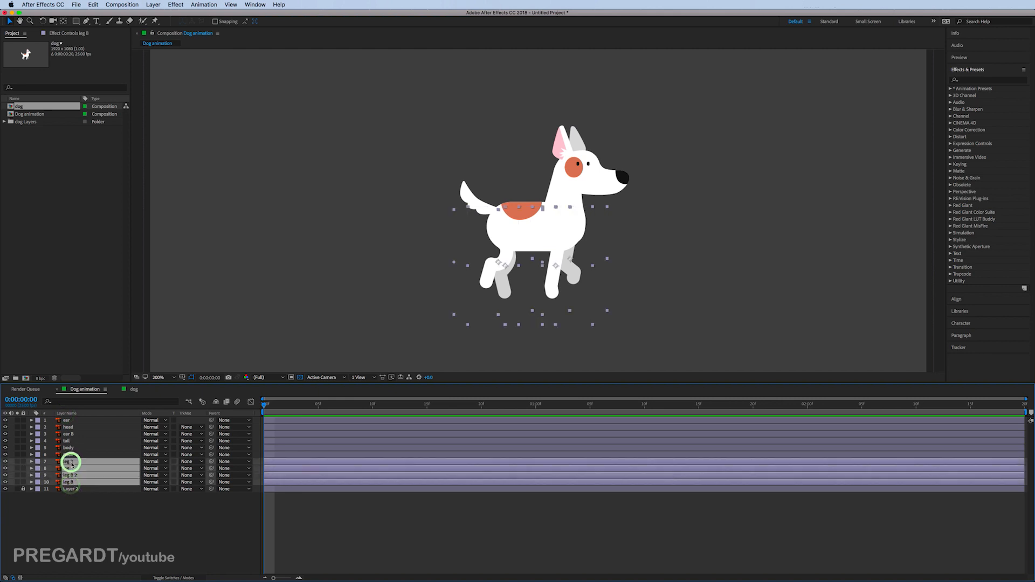
right_click(71, 471)
left_click(101, 486)
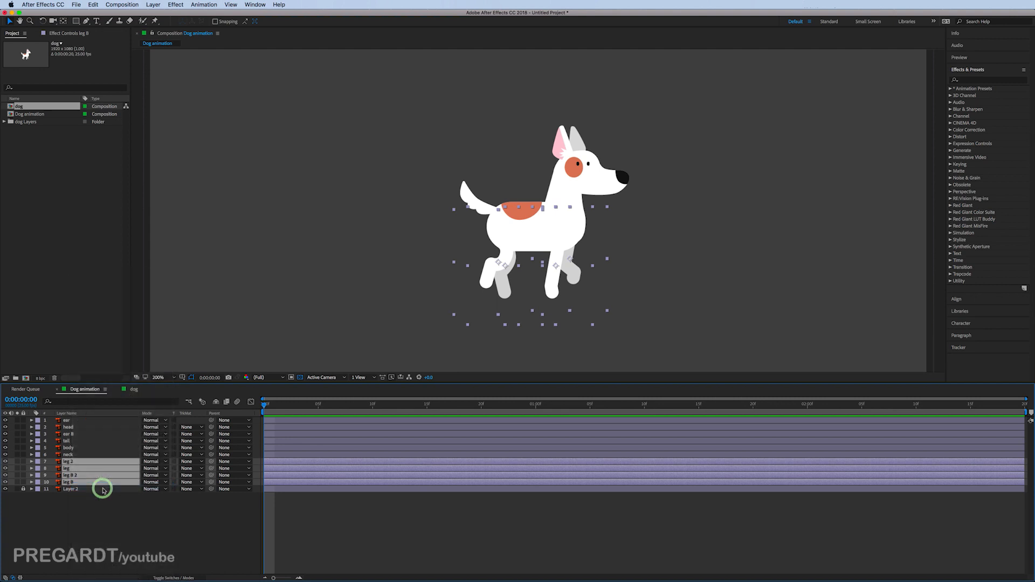
left_click_drag(70, 470, 72, 465)
Delete the four original leg artwork layers, keeping their outline shape layers.
left_click(72, 489)
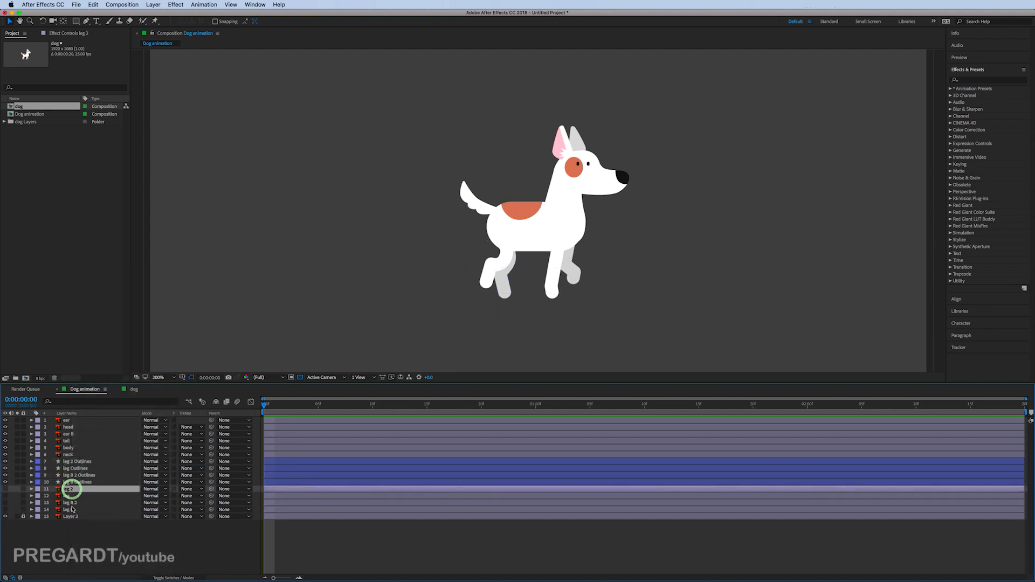
left_click(70, 510, "shift")
key("Delete")
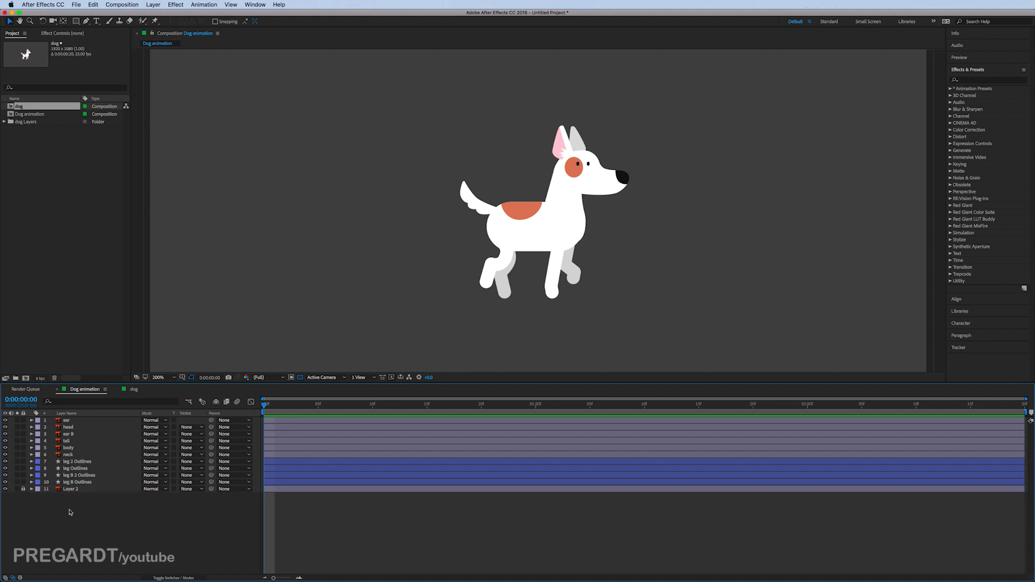
Create shapes from the tail vector layer and delete the original tail layer.
left_click(72, 454)
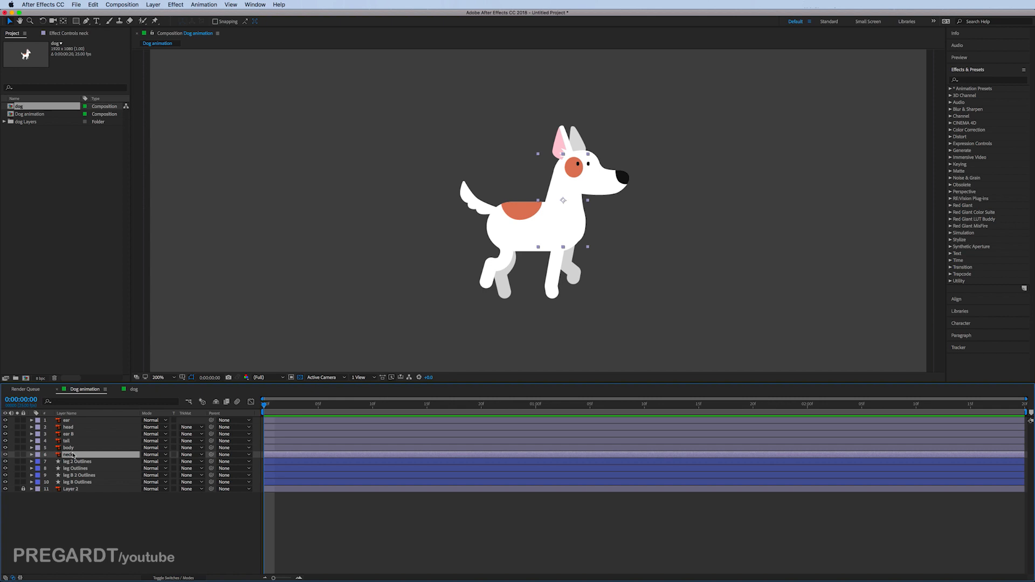
left_click(71, 448)
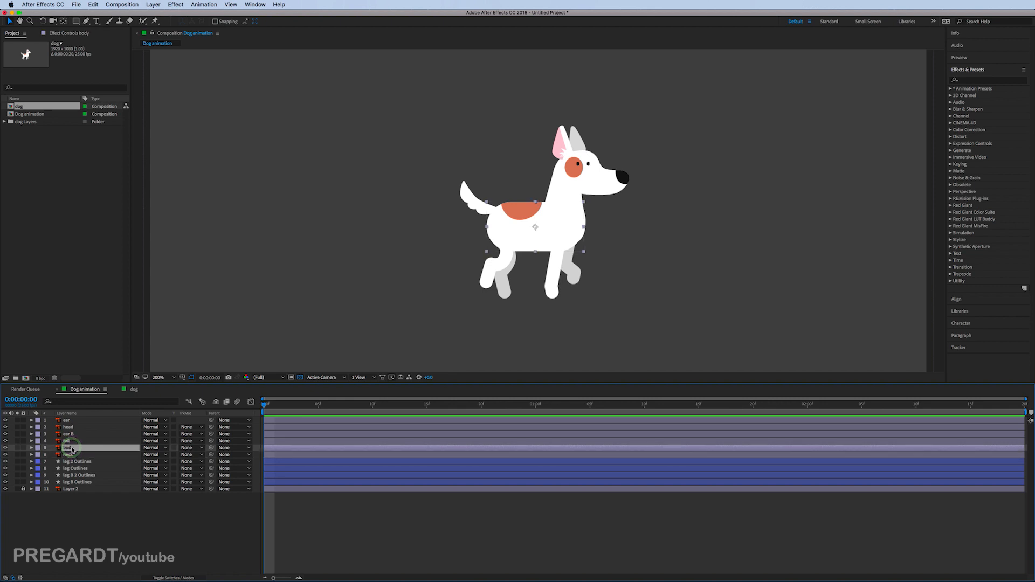
left_click(70, 441)
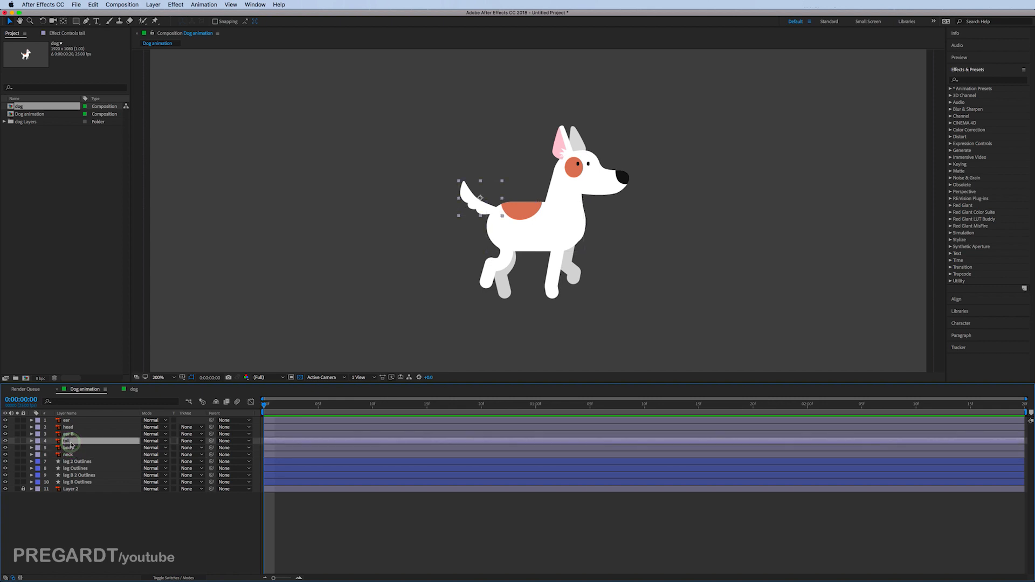
right_click(71, 445)
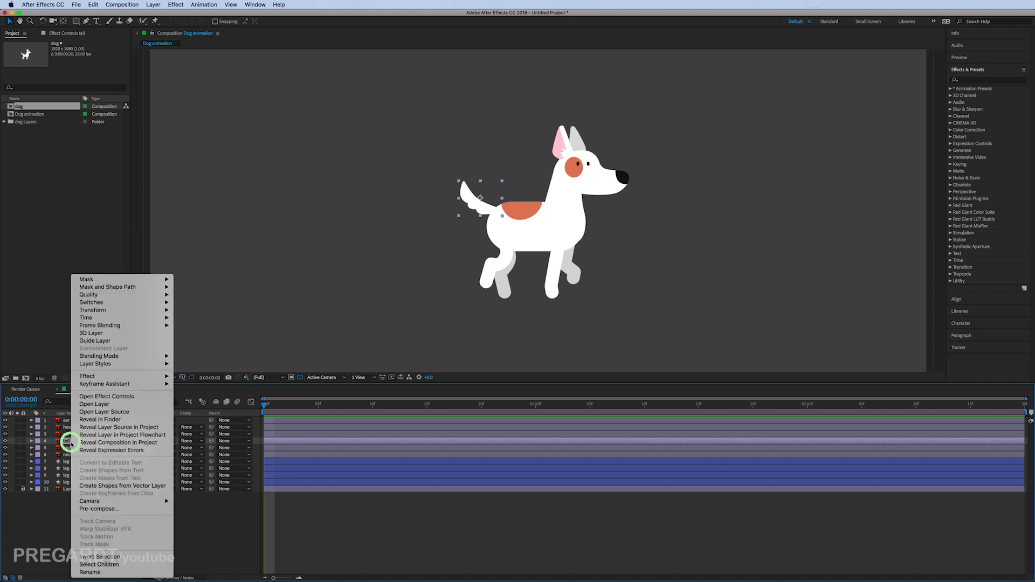
left_click(107, 485)
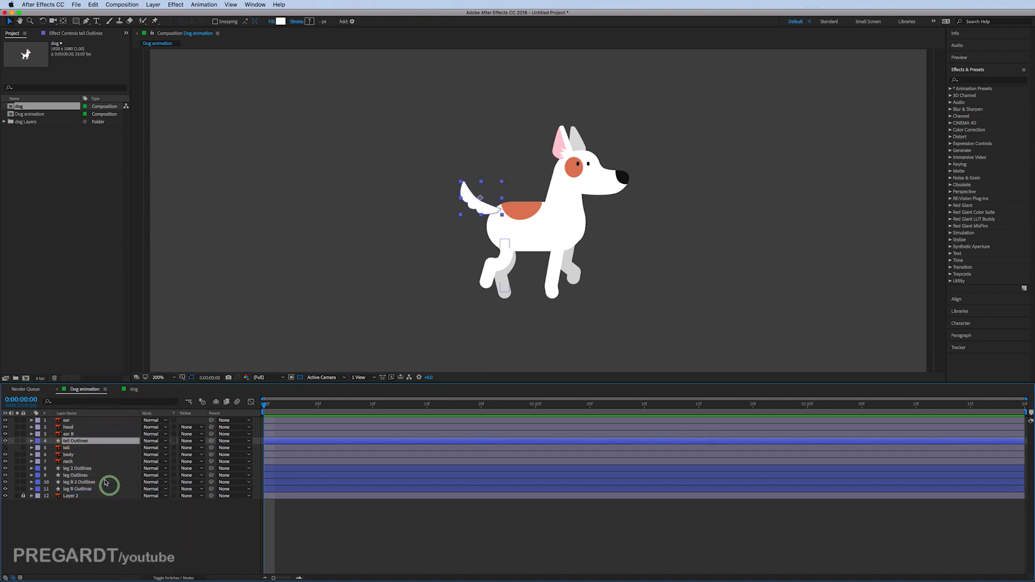
left_click(74, 447)
key("Delete")
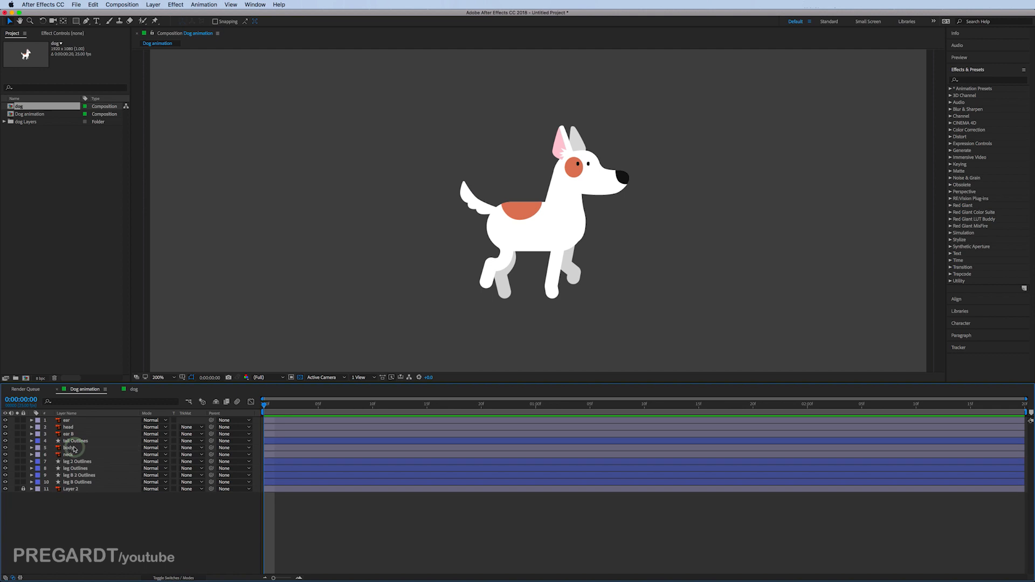
left_click(74, 442)
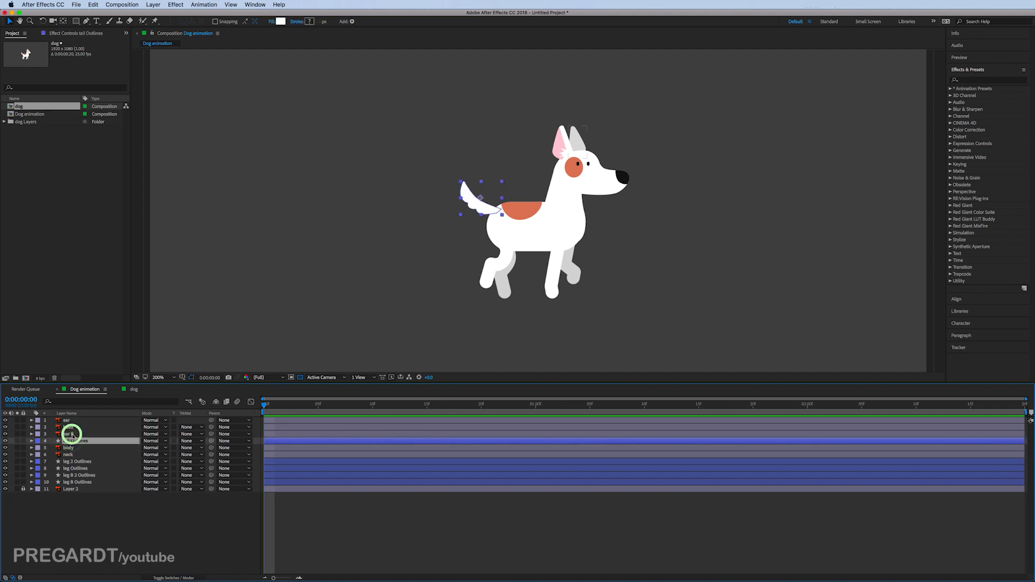
left_click(72, 435)
left_click(69, 428)
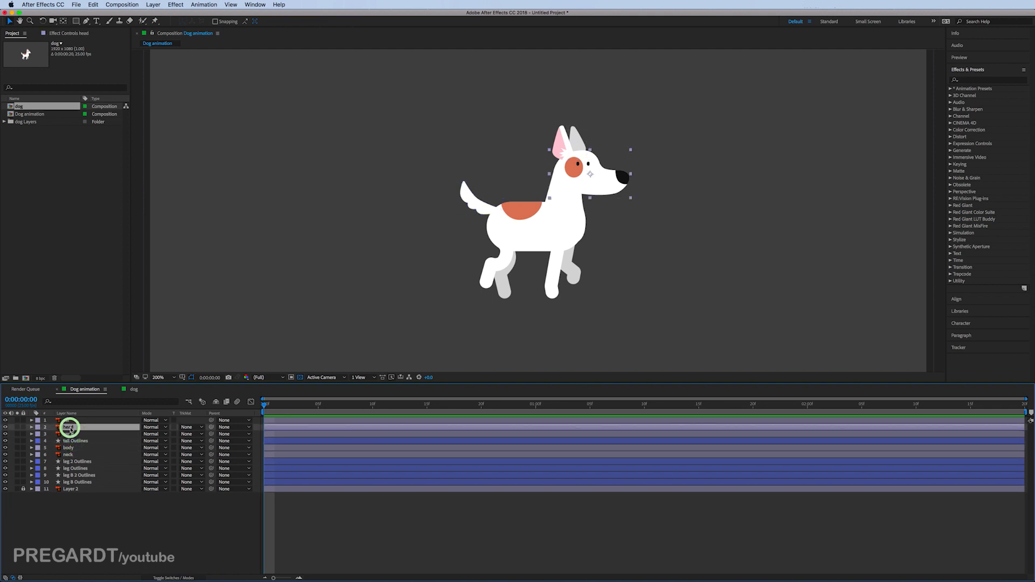
Move the anchor points of the ear and ear B layers to the base of each ear, where it meets the head.
left_click(68, 421)
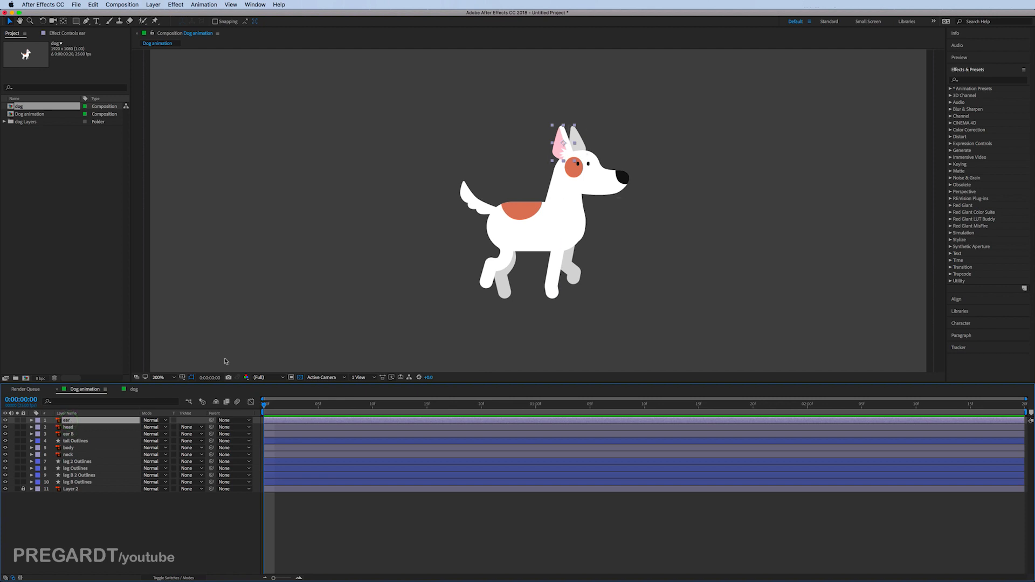
scroll(575, 172, "up", 2)
left_click(535, 126)
key("y")
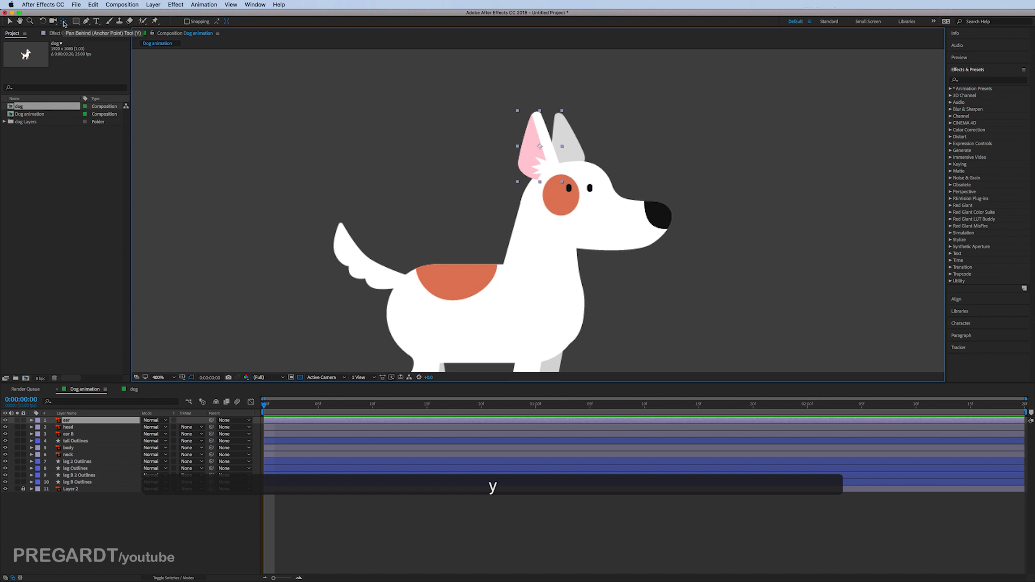
left_click_drag(541, 148, 549, 172)
left_click(580, 141)
left_click_drag(580, 142, 567, 168)
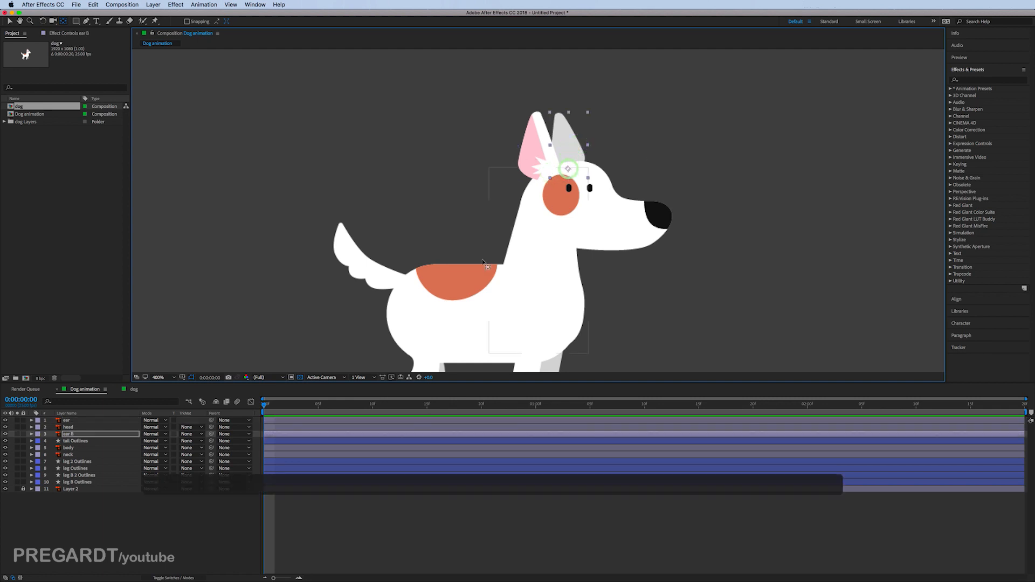
Move the head's anchor point to where it joins the neck, and the neck's anchor point down to its base in the chest.
left_click_drag(479, 261, 460, 220)
left_click(612, 175)
left_click_drag(574, 168, 518, 189)
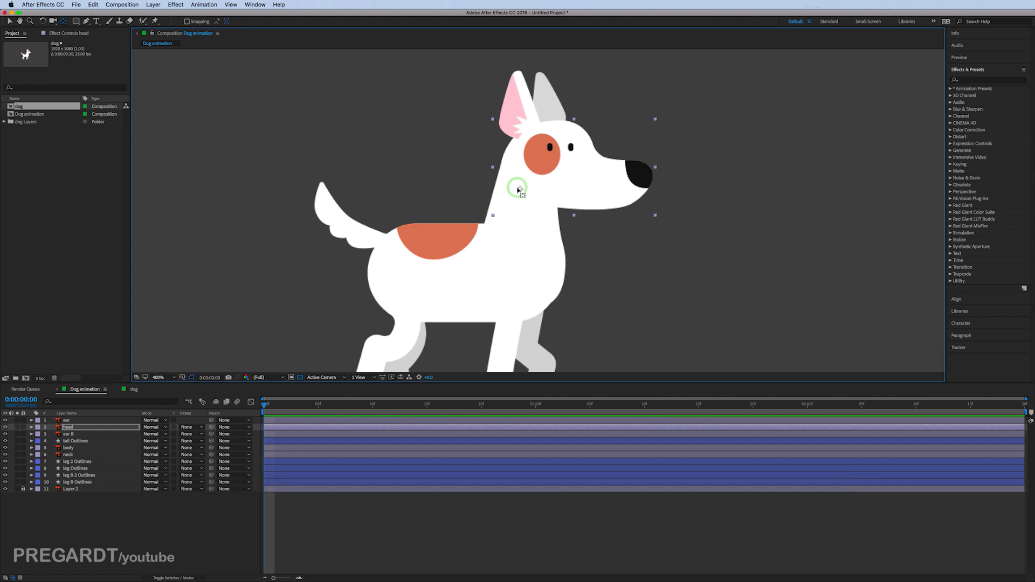
left_click(75, 455)
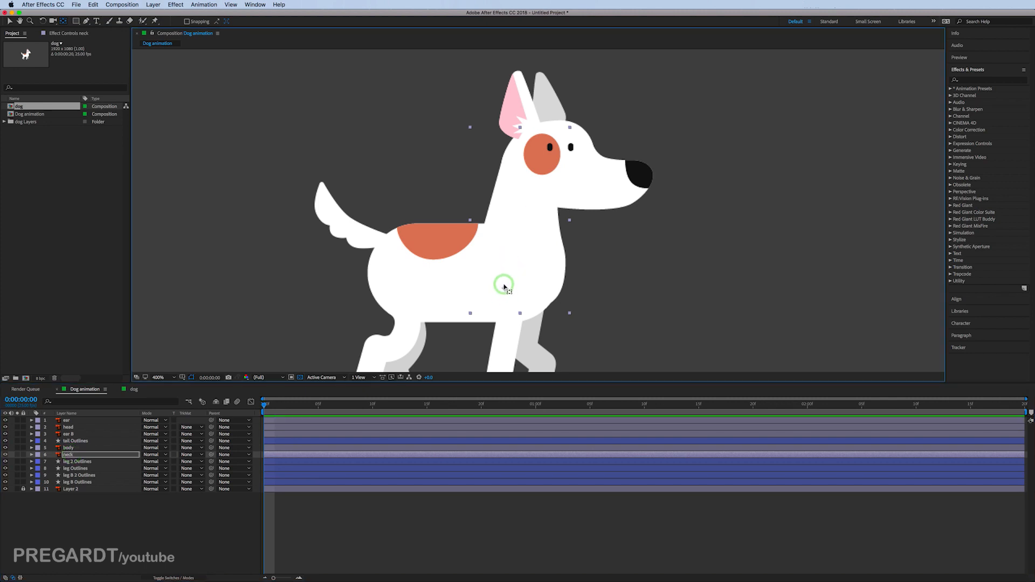
left_click_drag(509, 277, 502, 282)
Move the anchor points of the leg outline layers to the upper end of each leg, where it joins the body.
left_click(81, 461)
scroll(359, 220, "down", 5)
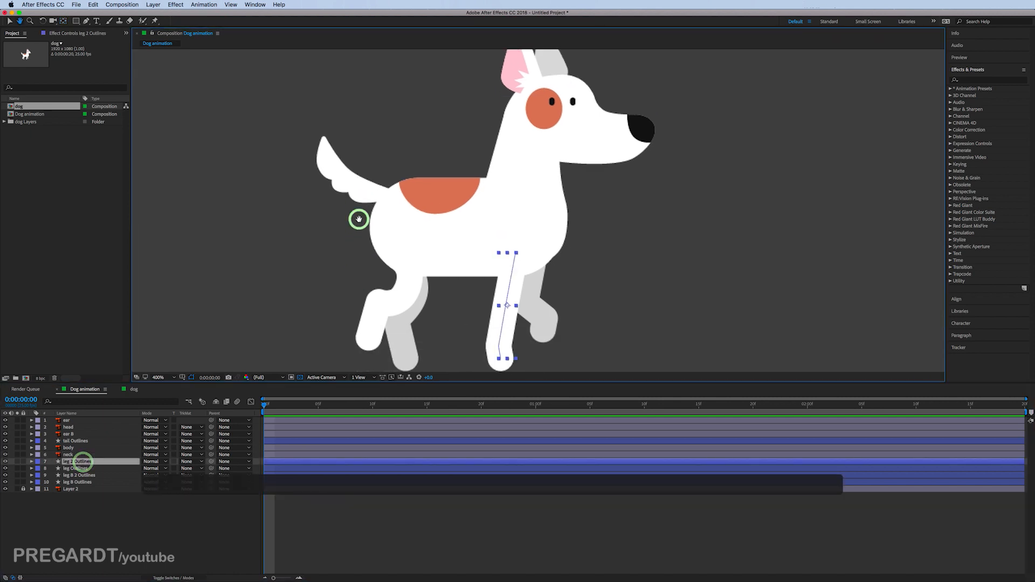
left_click(550, 283)
left_click_drag(550, 283, 538, 216)
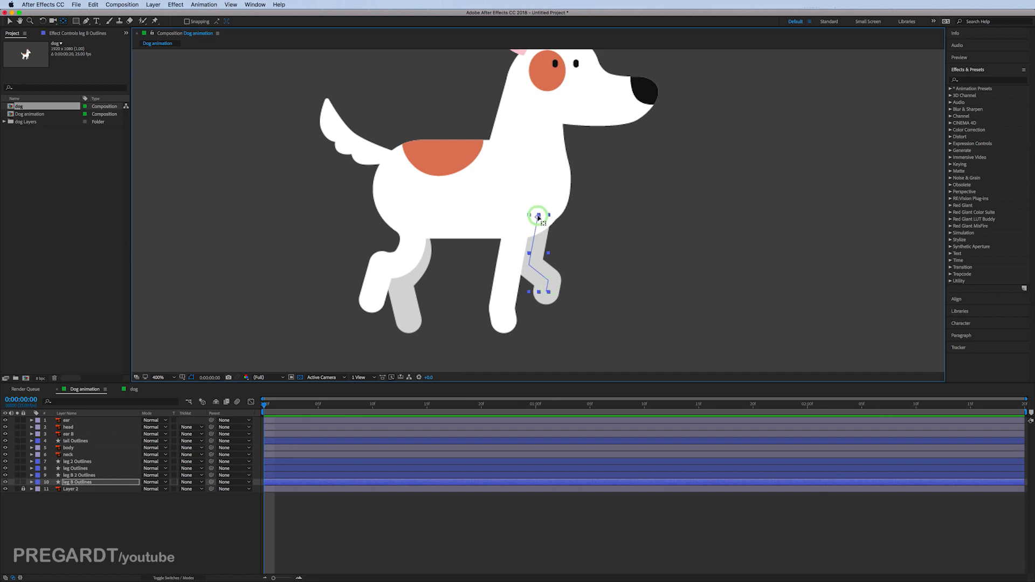
left_click_drag(375, 292, 405, 221)
left_click(415, 322)
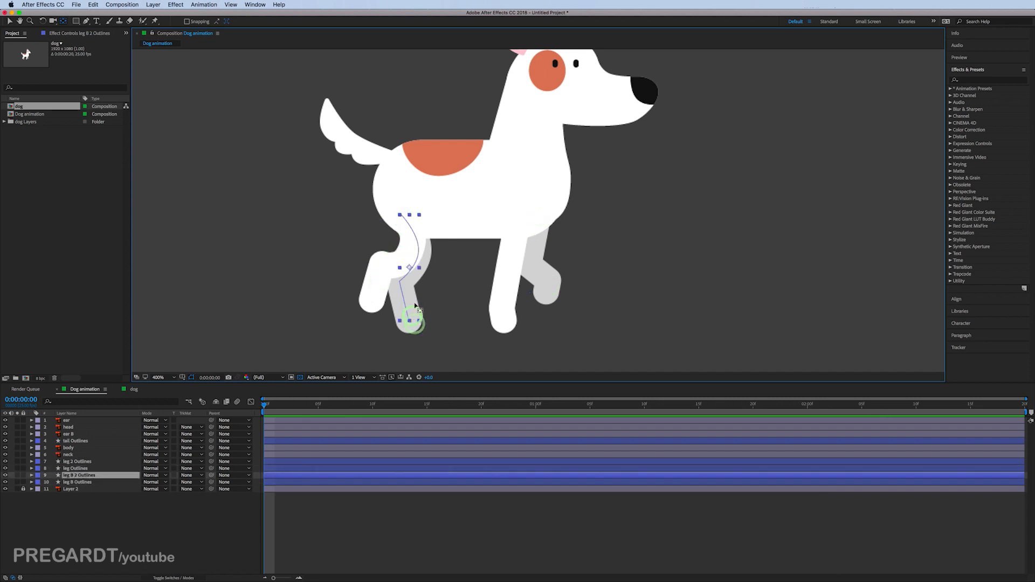
left_click_drag(411, 321, 405, 220)
Move the tail outline layer's anchor point to the tail's base, where it attaches to the body.
left_click(344, 145)
left_click_drag(344, 144, 396, 156)
left_click_drag(331, 259, 300, 306)
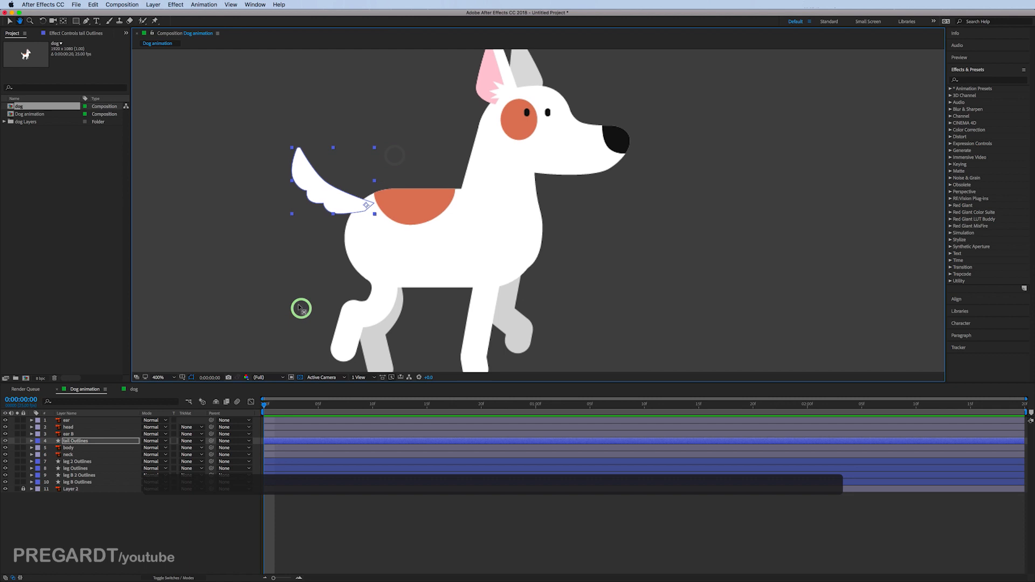
left_click(294, 515)
Parent the ear and ear B layers to the head layer, and select the head layer.
left_click_drag(529, 240, 514, 258)
key("b")
left_click(9, 21)
left_click(468, 93)
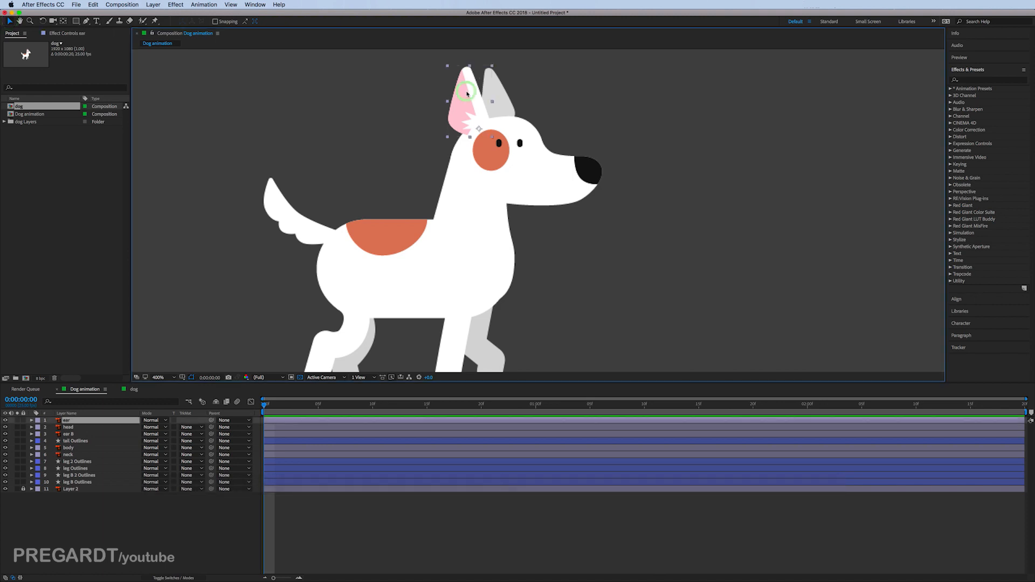
left_click(506, 90, "shift")
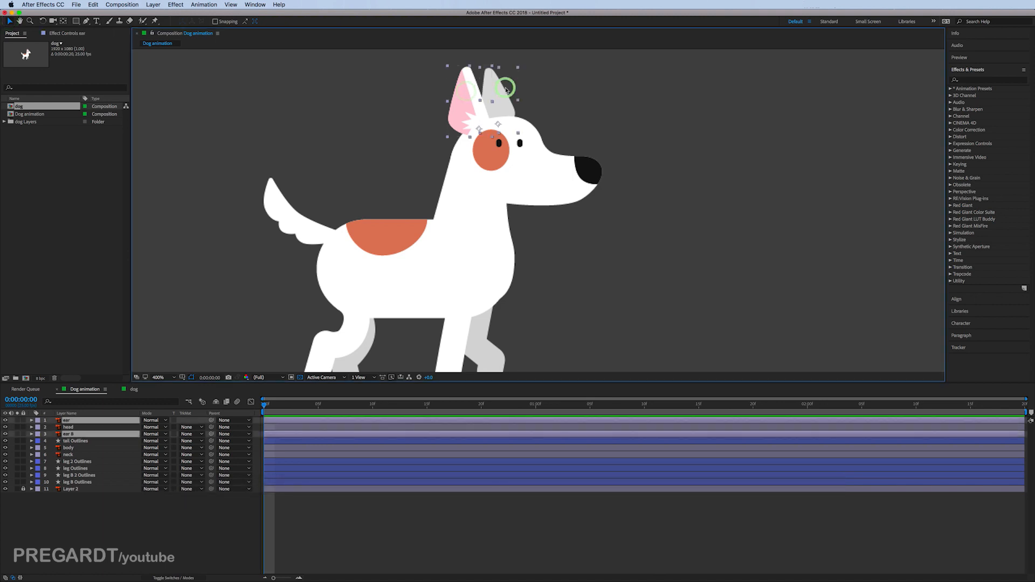
left_click_drag(211, 432, 72, 428)
left_click(72, 427)
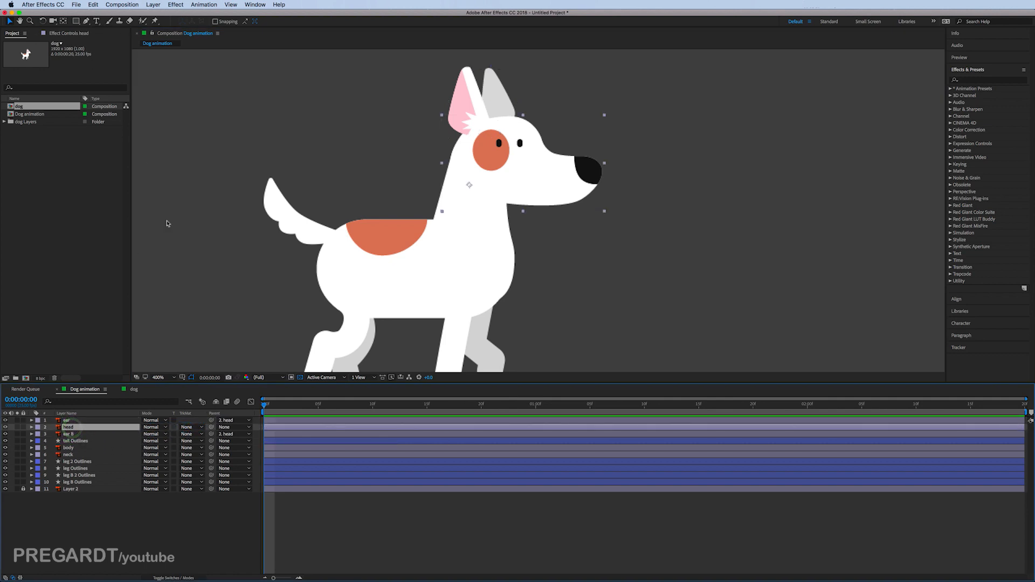
Parent the tail outline layer to the body layer.
left_click(81, 442)
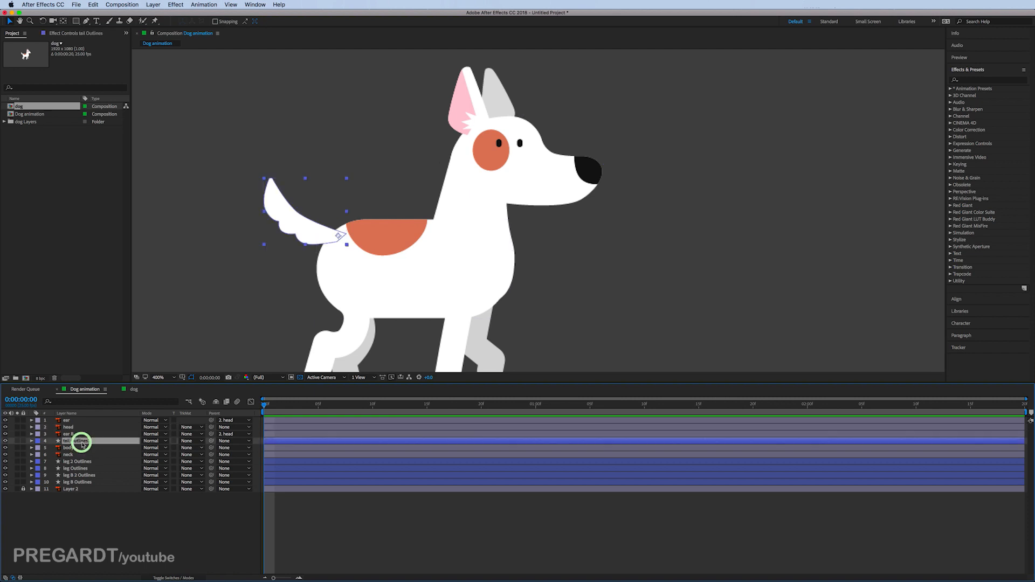
left_click(405, 267, "shift")
left_click_drag(213, 442, 69, 448)
left_click(78, 504)
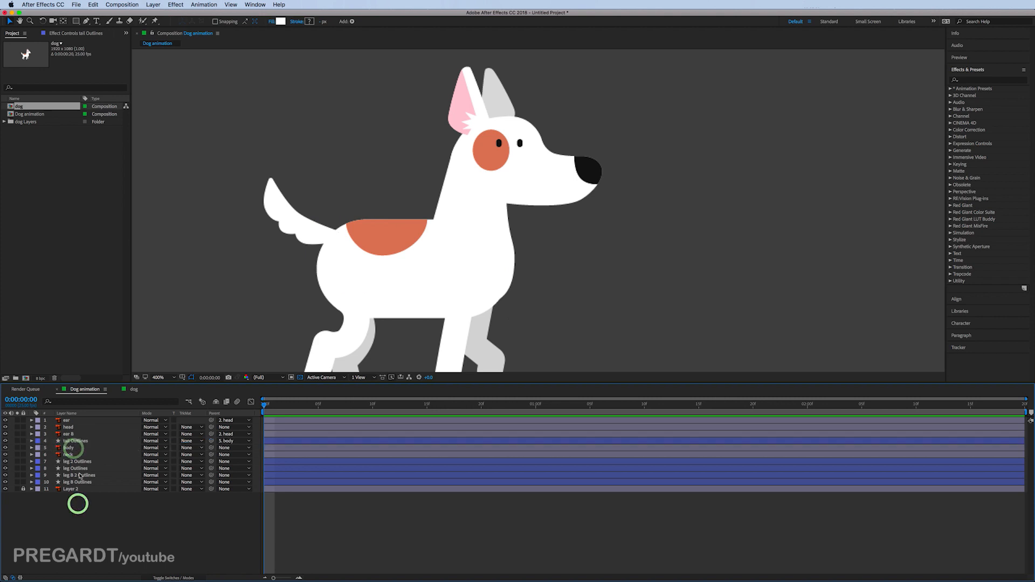
Parent the neck layer to the body layer and the head layer to the neck layer.
left_click(69, 455)
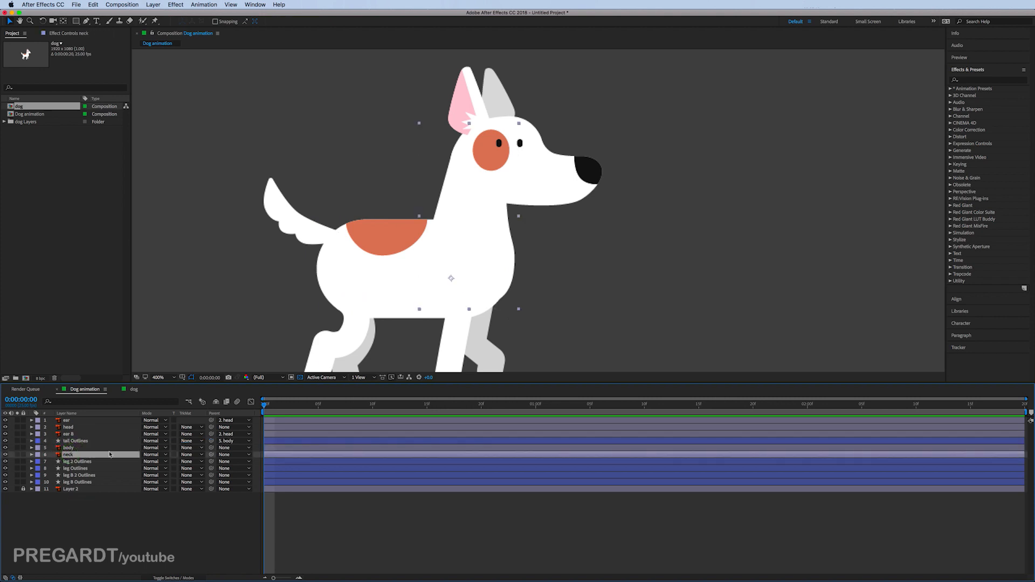
left_click_drag(212, 455, 72, 448)
left_click(73, 429)
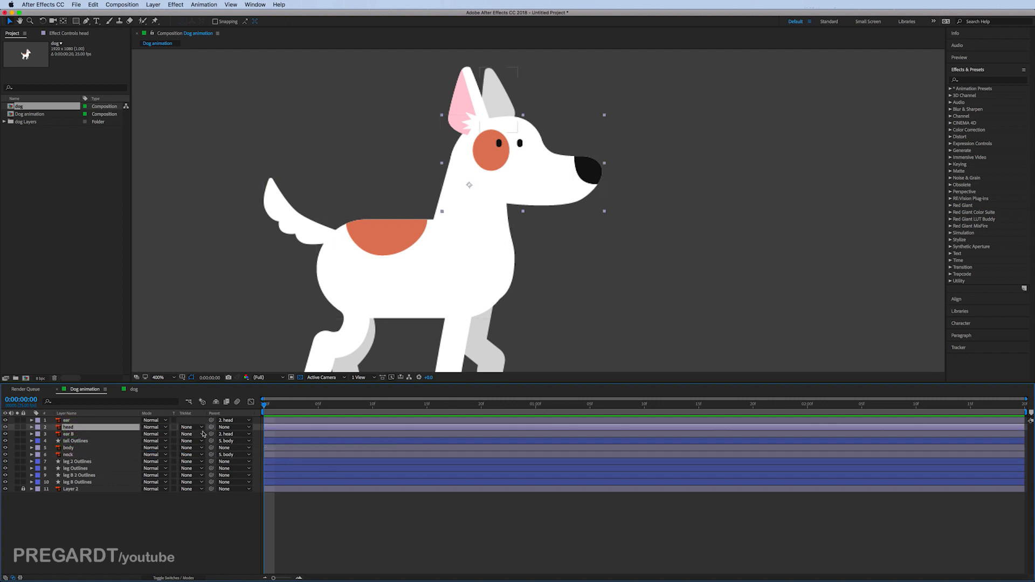
left_click_drag(213, 429, 69, 457)
left_click_drag(334, 303, 350, 265)
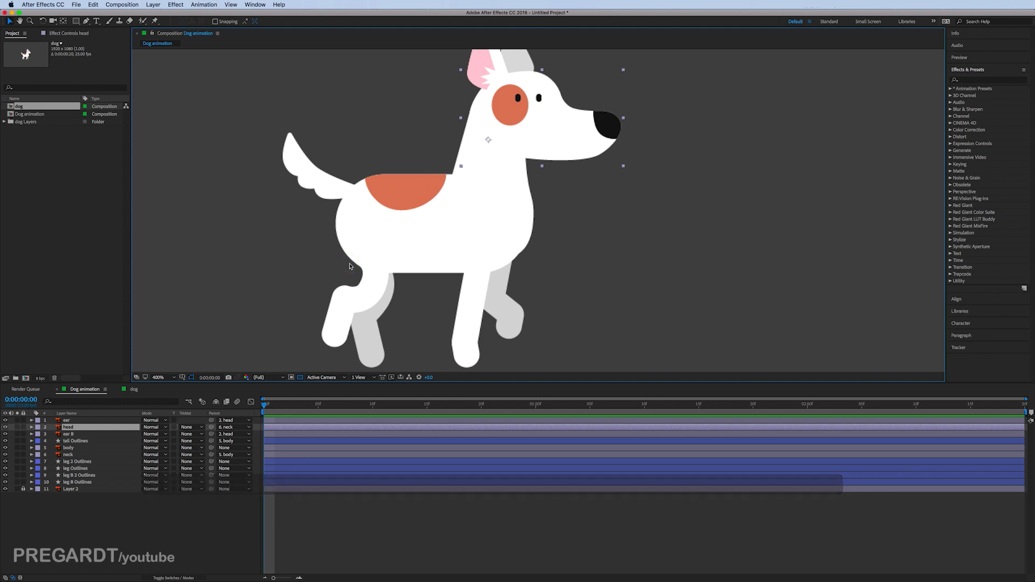
Test the parenting by moving the body layer slightly, and undo the move.
left_click(270, 448)
key("v")
mouse_move(456, 246)
left_mouse_down()
mouse_move(462, 234)
mouse_move(452, 230)
left_mouse_up()
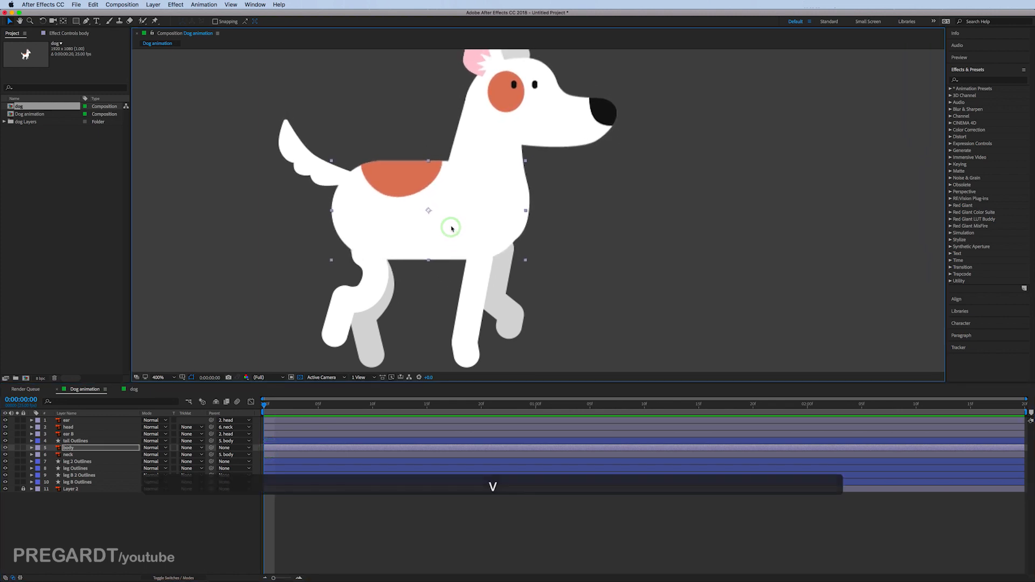
key("super+z")
key("super+z")
key("super+z")
Try rotating the head layer and the neck layer around their anchor points, undoing each rotation.
left_click(43, 21)
left_click_drag(553, 163, 555, 201)
key("super+z")
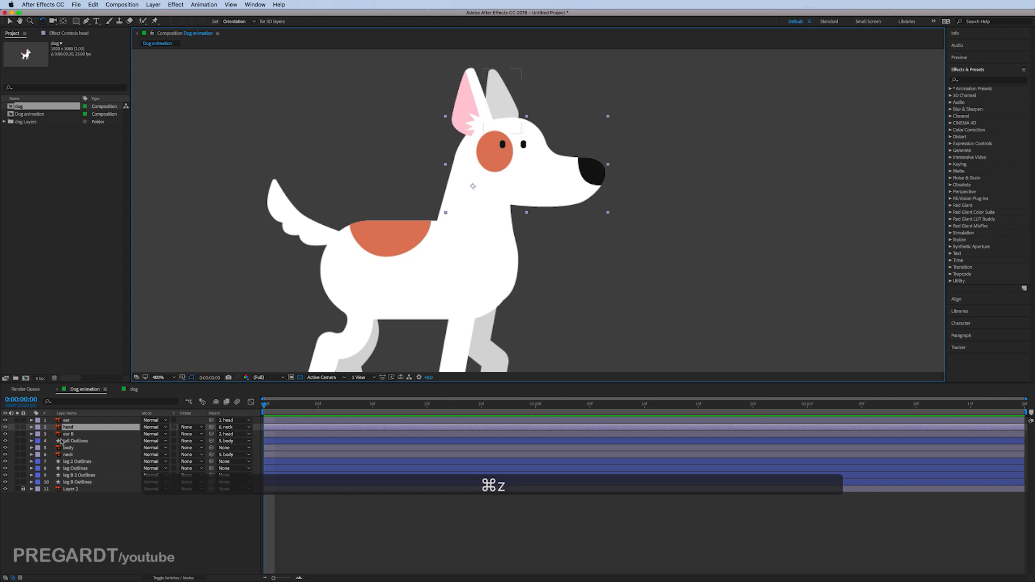
left_click(72, 455)
left_click_drag(504, 238, 510, 241)
key("super+z")
Move the head layer's anchor point slightly up and back, to the rear edge where the head meets the neck.
key("v")
left_click(583, 184)
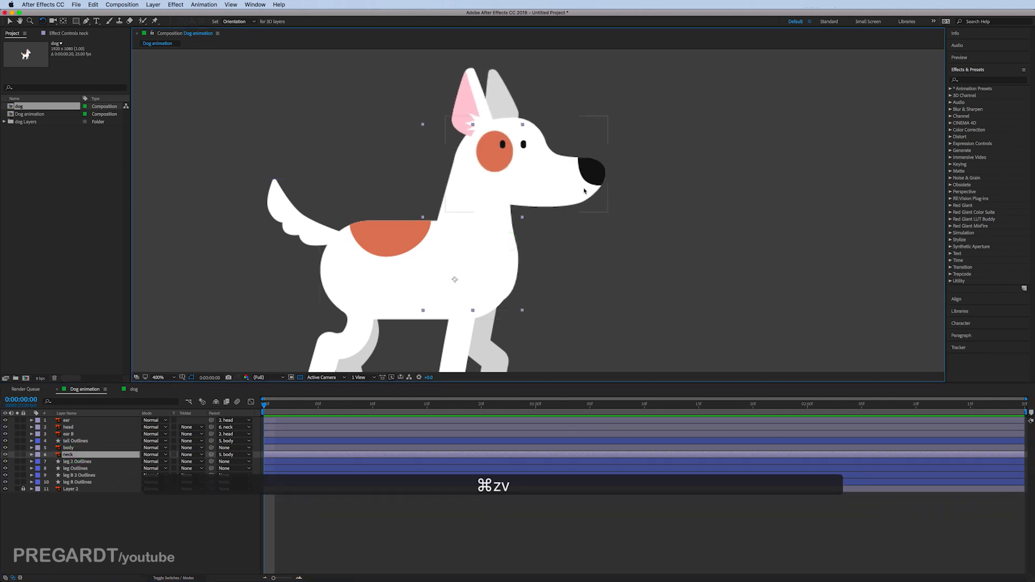
key("y")
left_click_drag(473, 186, 463, 171)
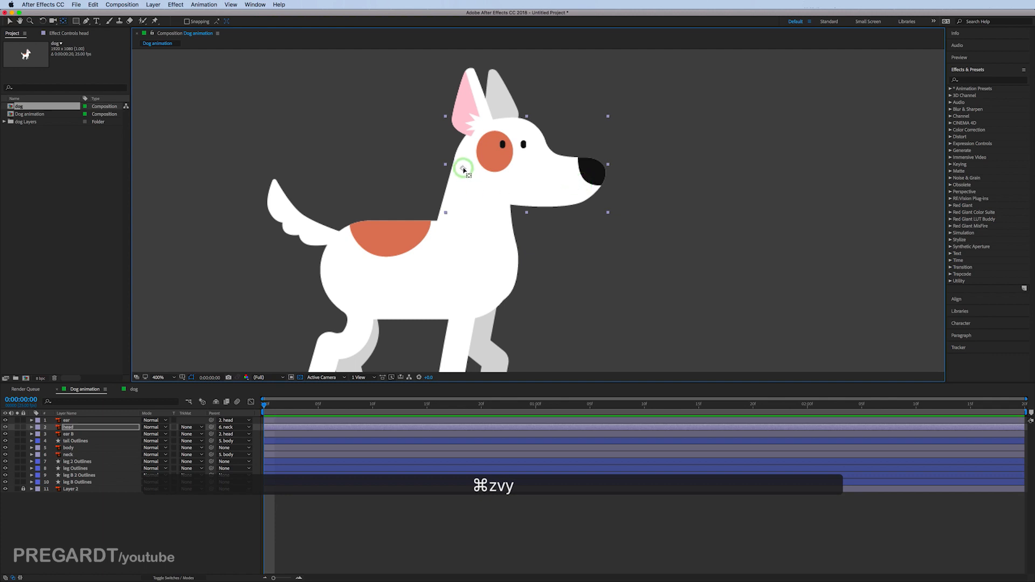
Try rotating the head downward around its repositioned anchor point, and undo the rotation.
left_click(43, 21)
left_click_drag(567, 172, 567, 219)
key("super+z")
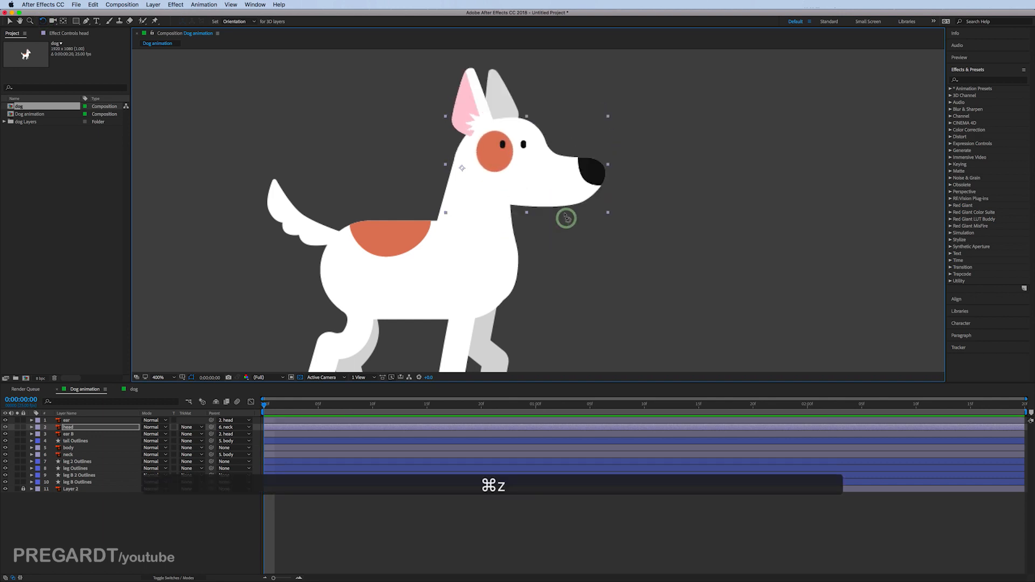
key("v")
Expand the leg 2 Outlines layer down to its path, add a Path keyframe at 0:00:00:00 and show only its keyframed property.
scroll(564, 240, "down", 1)
left_click_drag(515, 253, 534, 224)
scroll(534, 223, "down", 1)
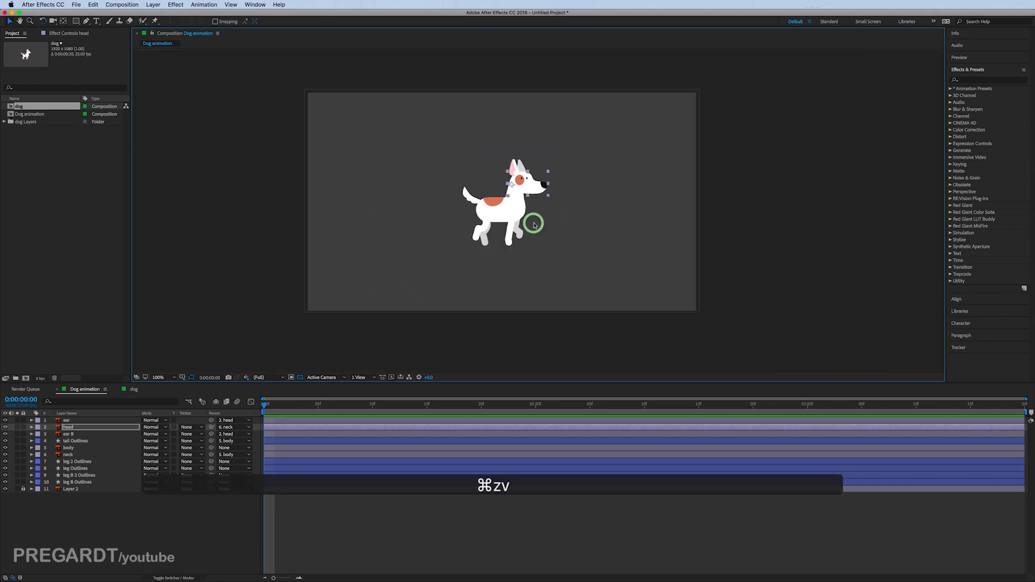
scroll(572, 238, "up", 1)
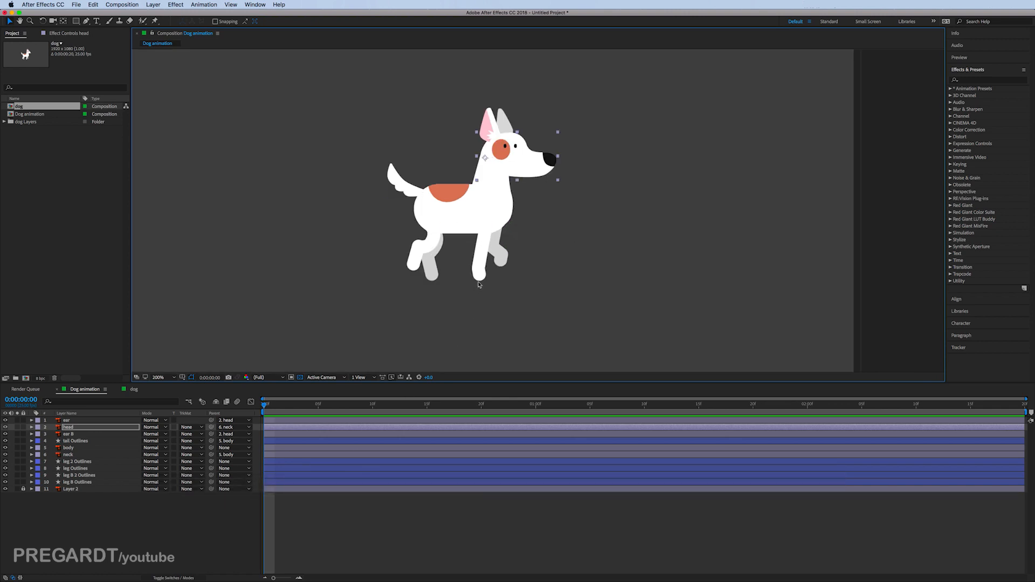
key("v")
left_click(485, 262)
scroll(496, 275, "up", 1)
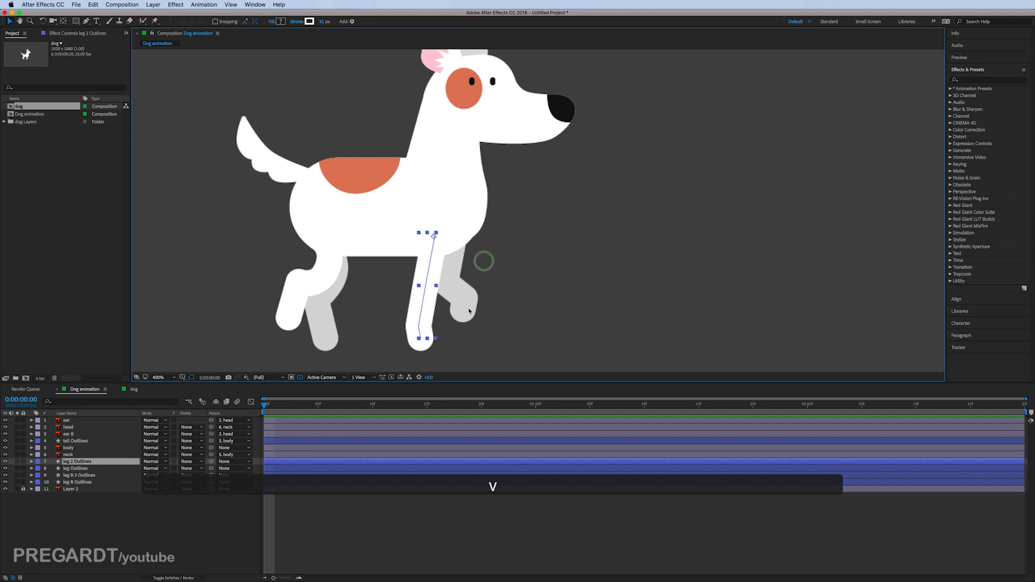
left_click_drag(458, 315, 496, 278)
left_click(31, 462)
left_click(39, 469)
left_click(45, 475)
left_click(52, 483)
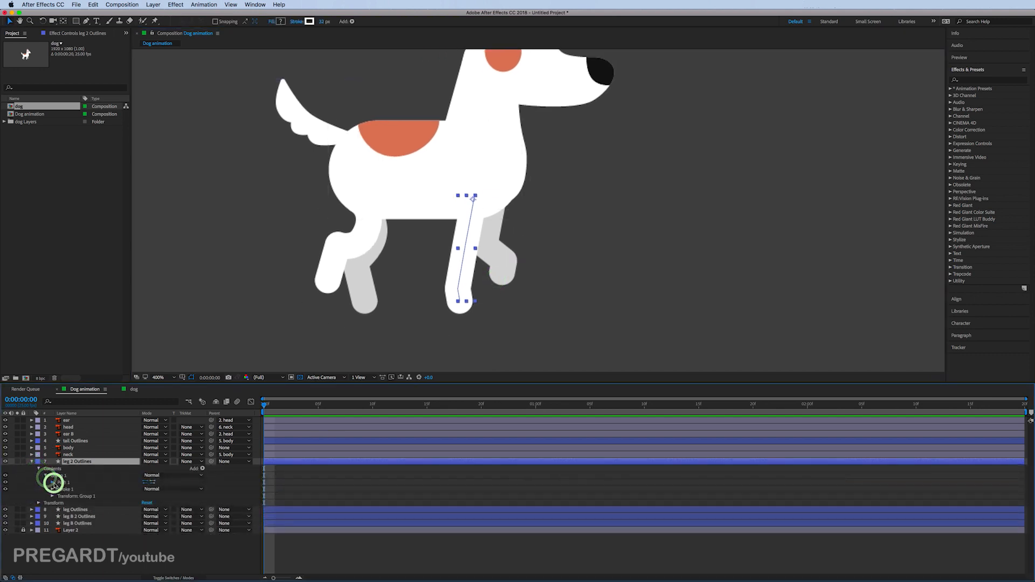
left_click(65, 489)
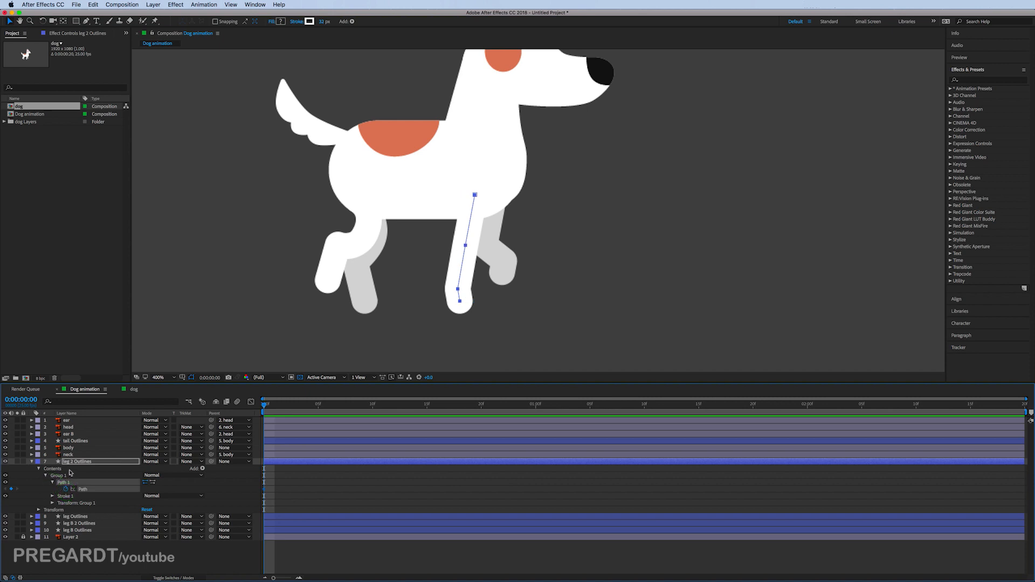
key("u")
Filter the remaining three leg layers by "path", add a Path keyframe to each at 0:00:00:00, and clear the filter.
left_click(77, 476)
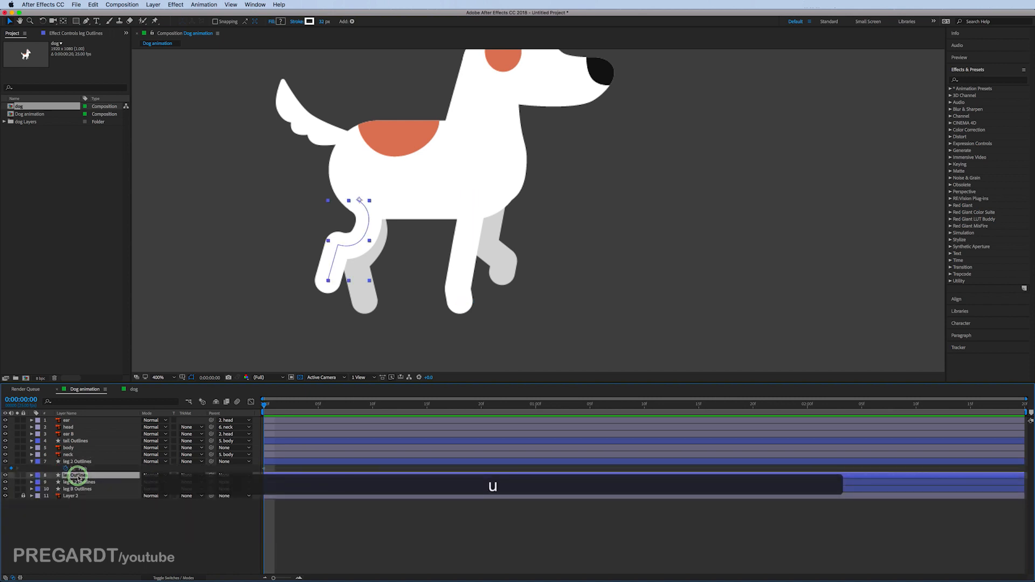
left_click(78, 490, "shift")
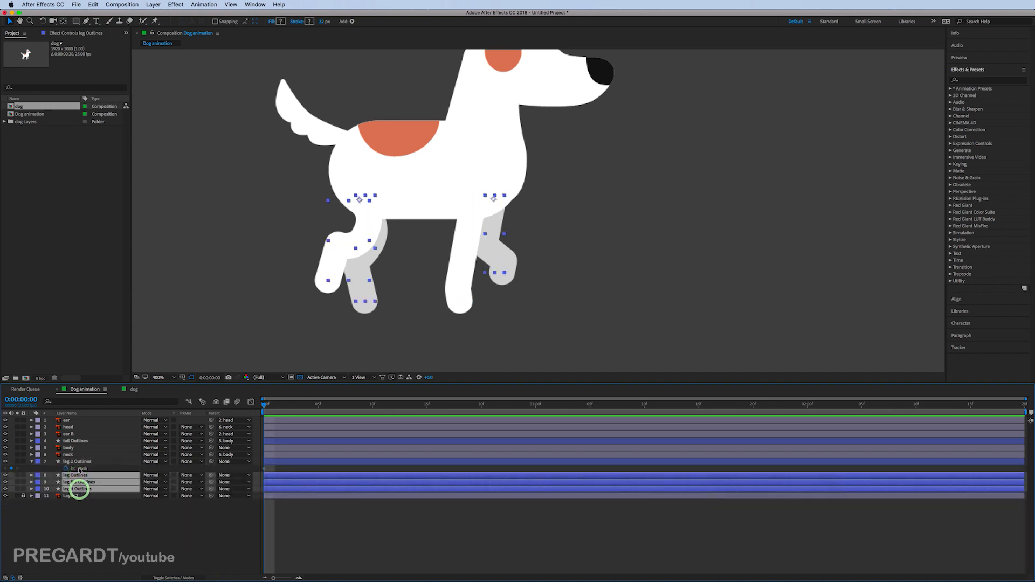
left_click(75, 402)
type("path")
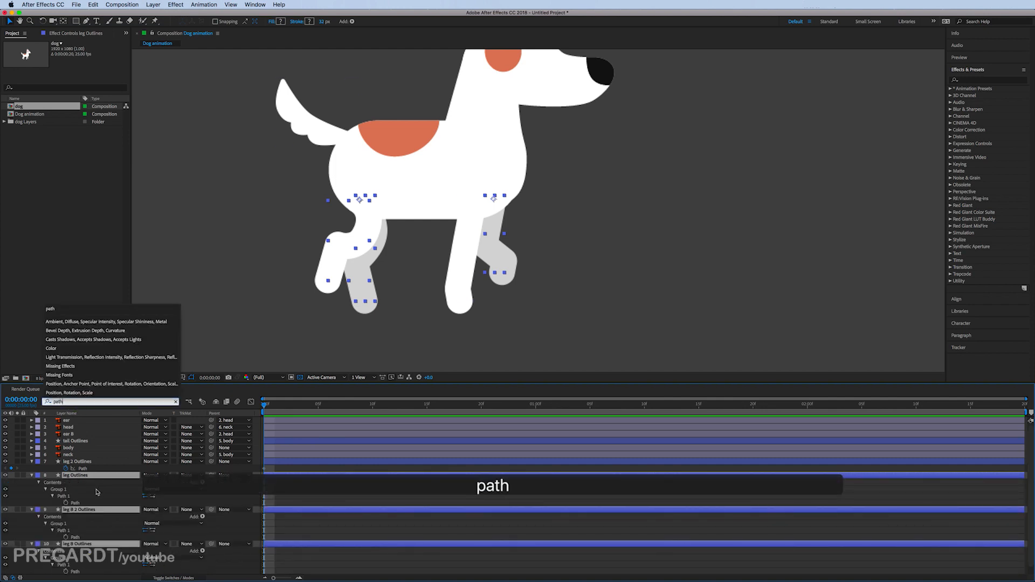
left_click(65, 495)
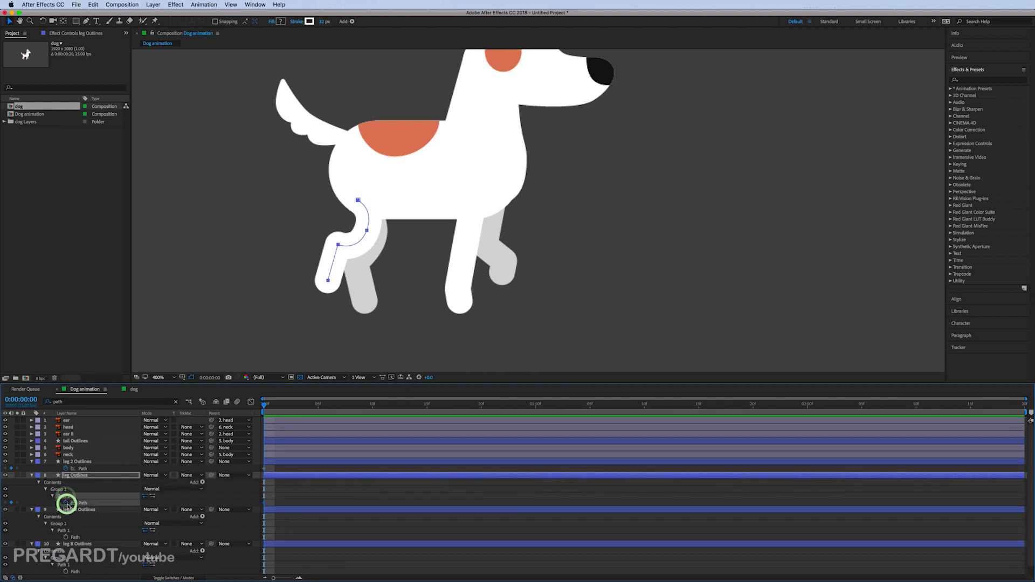
left_click(63, 531)
left_click(66, 573)
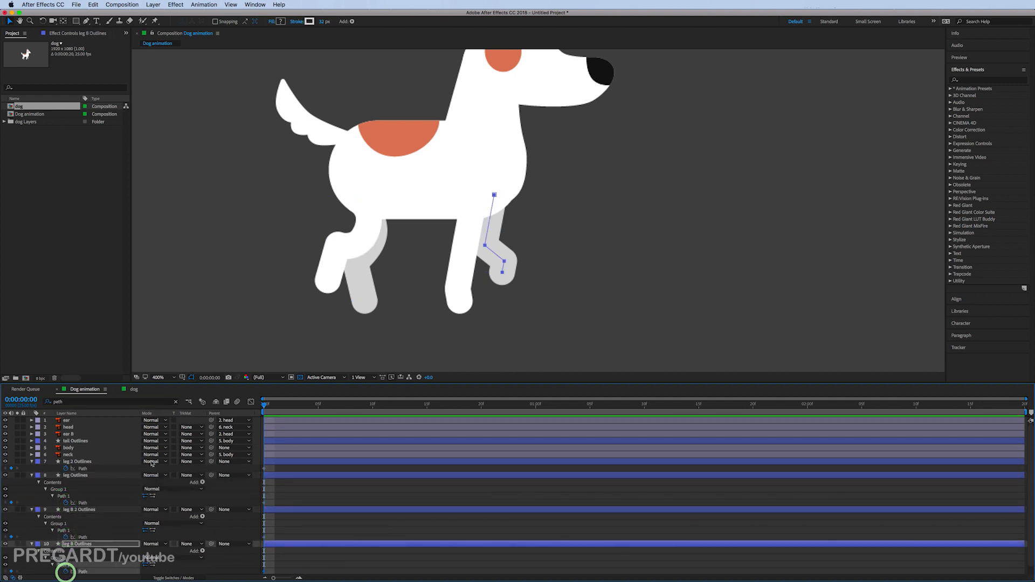
left_click(175, 403)
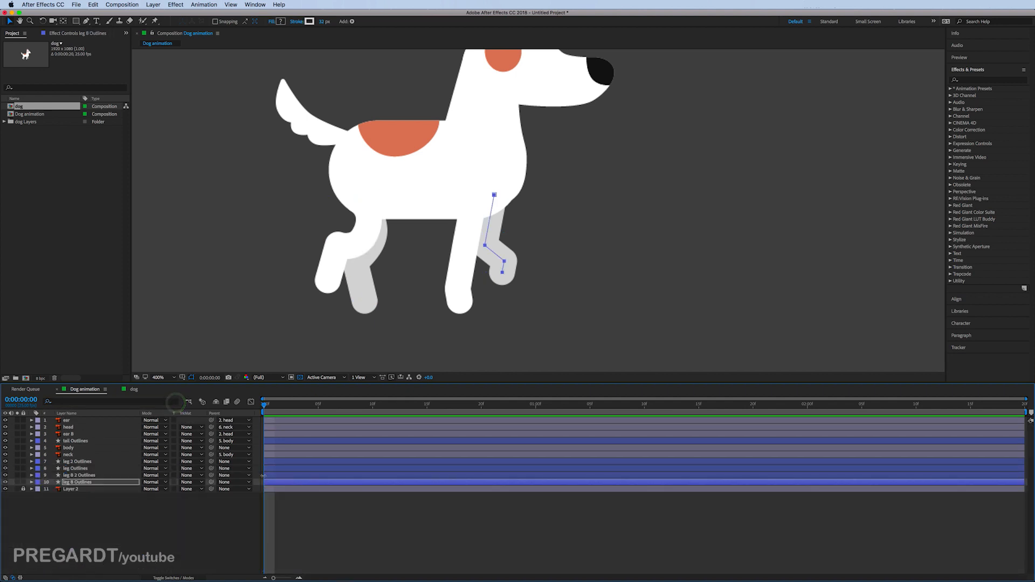
Reveal the keyframed properties of all layers and check the Path keyframes on the four leg layers.
left_click(292, 515)
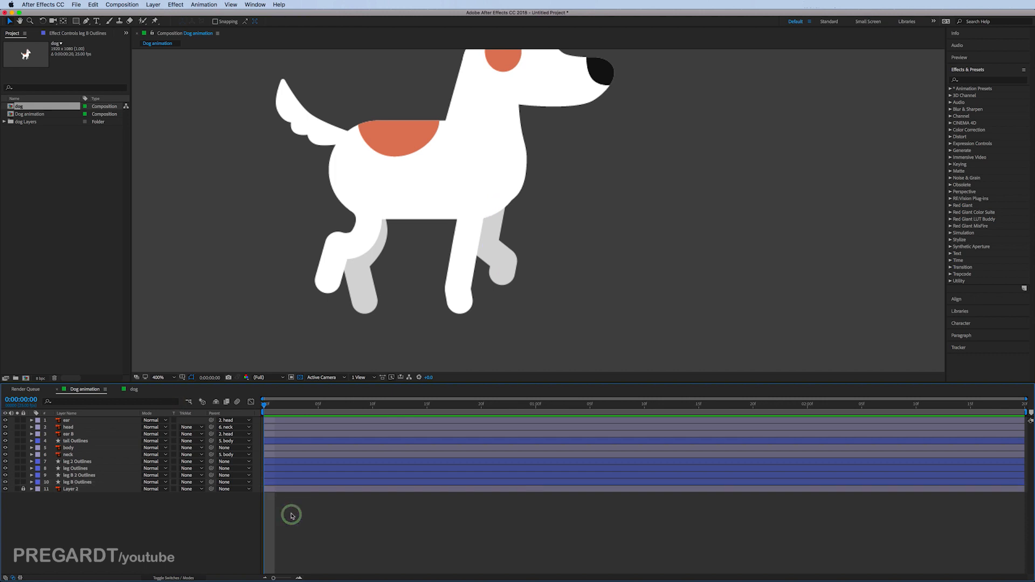
key("u")
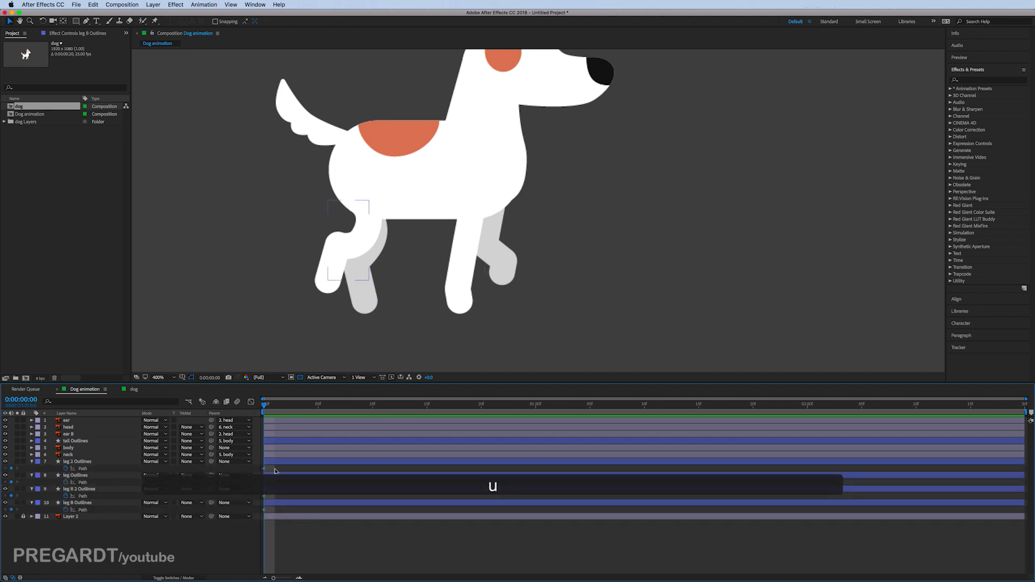
left_click(276, 507)
left_click(274, 490)
left_click(277, 475)
left_click(277, 462)
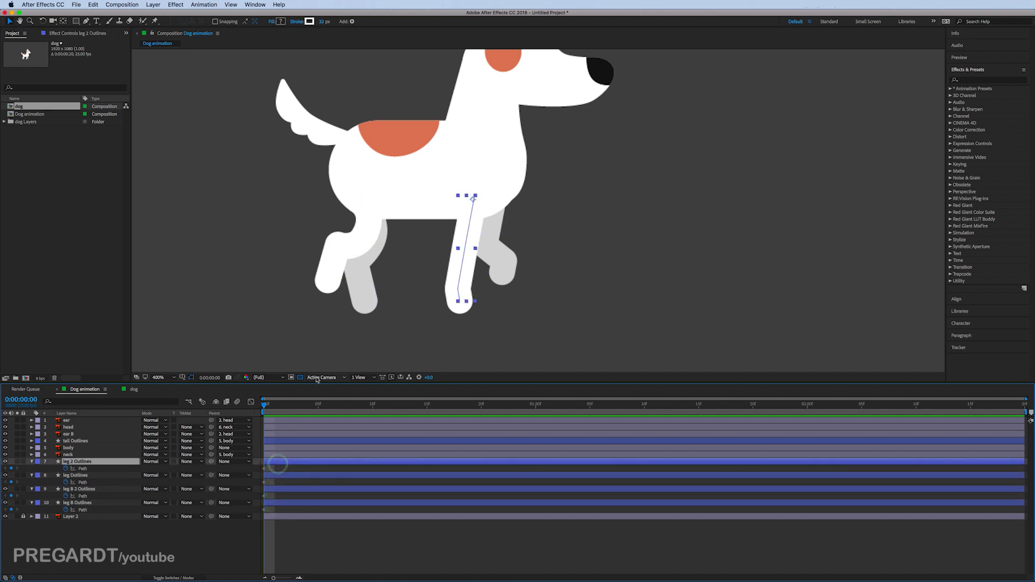
Add a Rotation keyframe to the tail outline layer at 0:00:00:00.
left_click(306, 124)
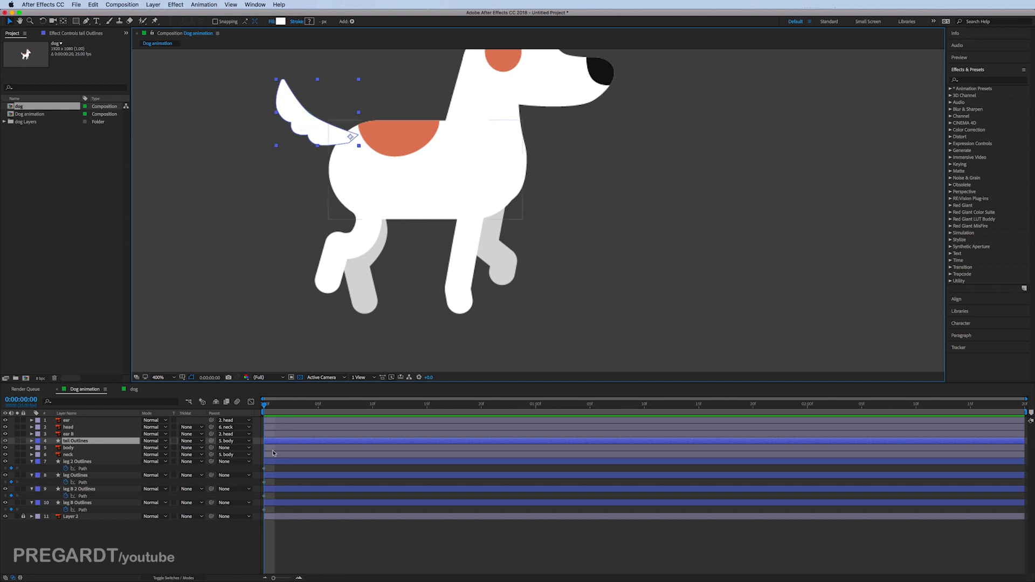
key("r")
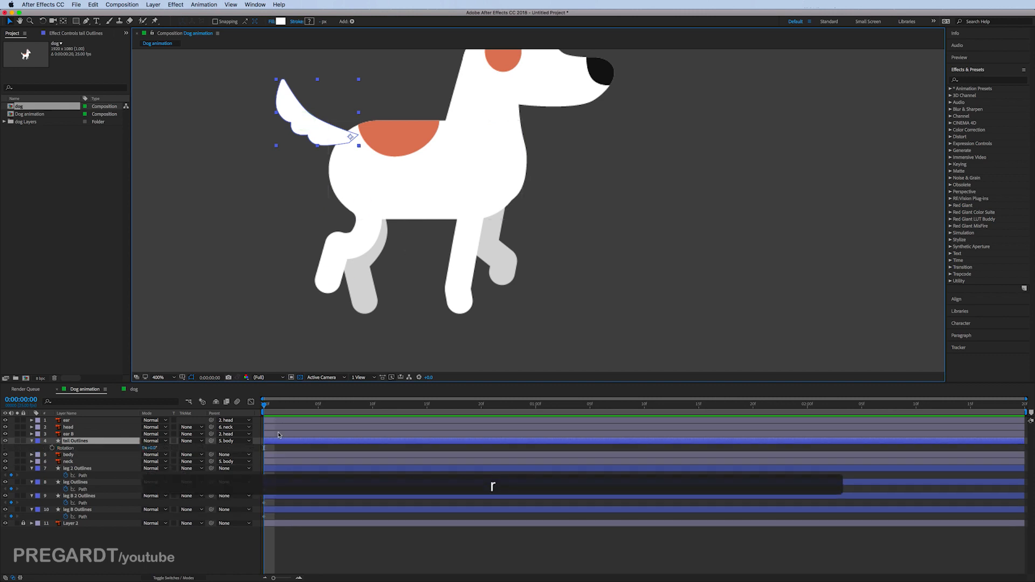
left_click(53, 449)
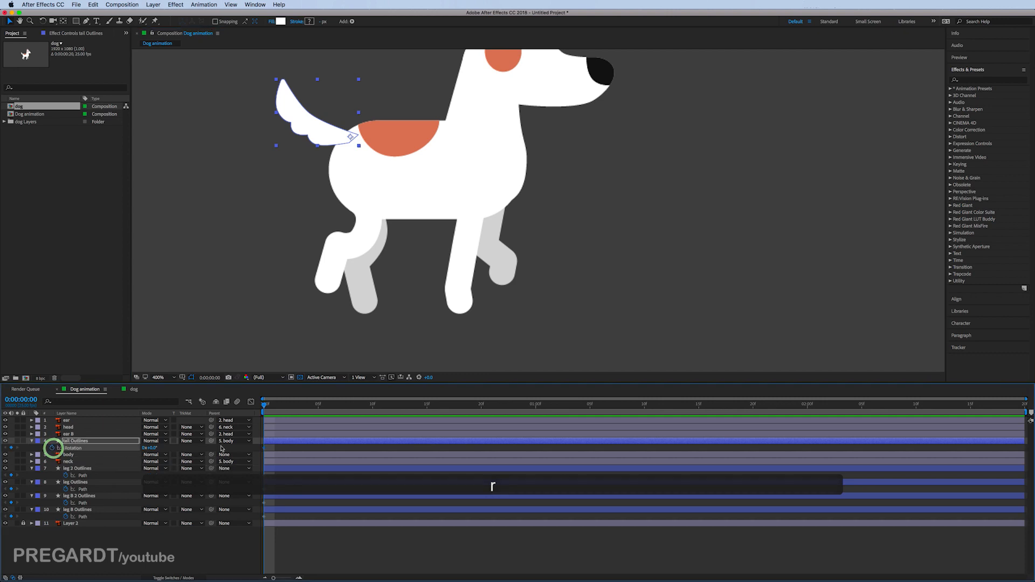
Add a Position keyframe to the body layer at 0:00:00:00.
left_click(280, 457)
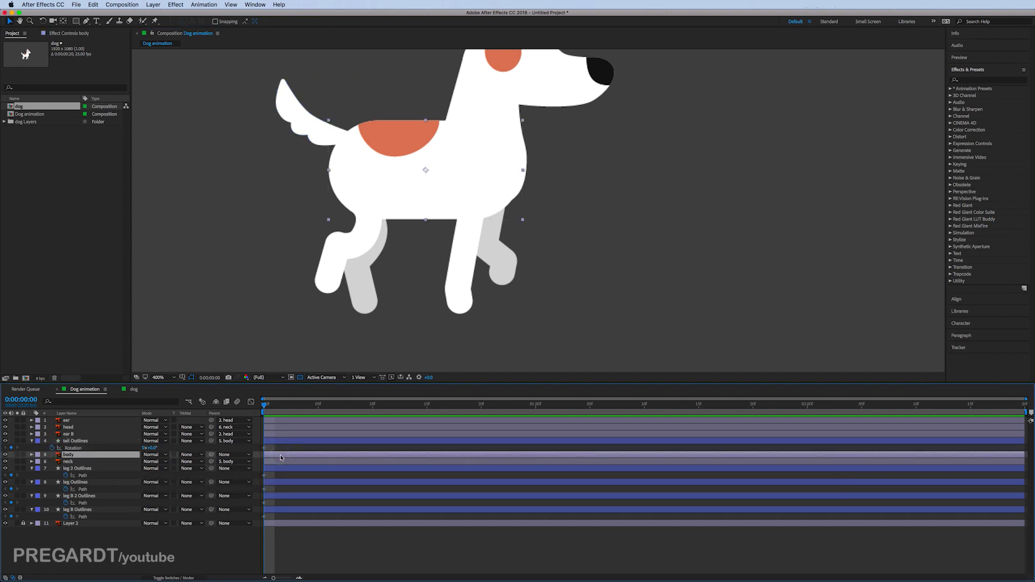
key("p")
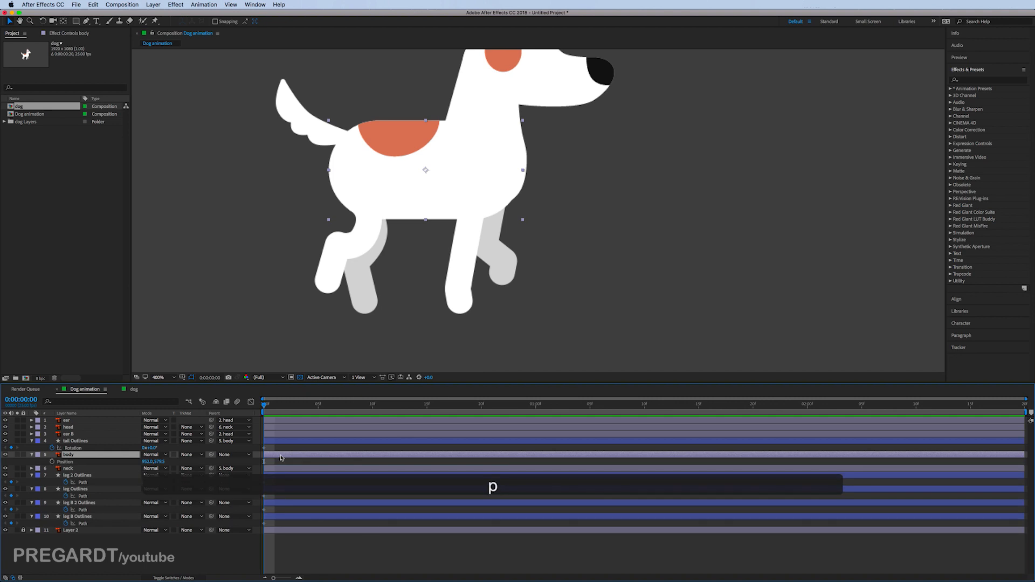
left_click(52, 462)
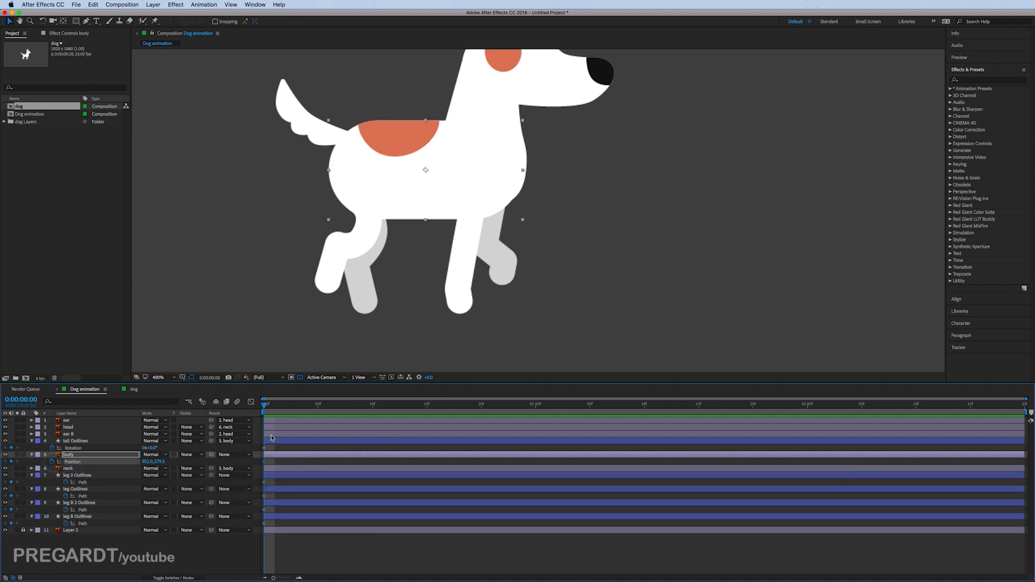
Add Rotation keyframes to the ear and ear B layers together at 0:00:00:00.
left_click(271, 436)
left_click_drag(564, 176, 473, 295)
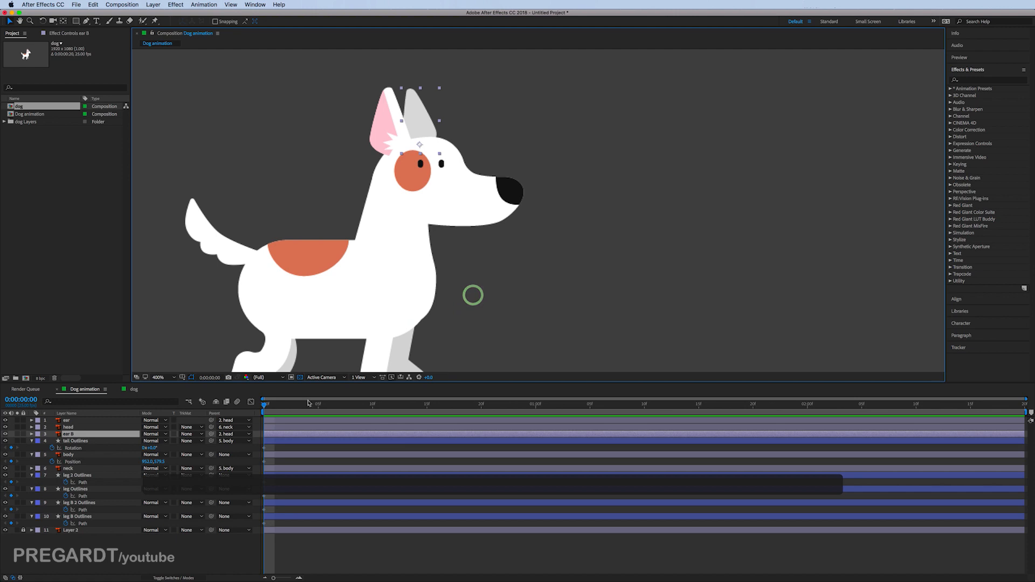
left_click(69, 420, "super")
key("r")
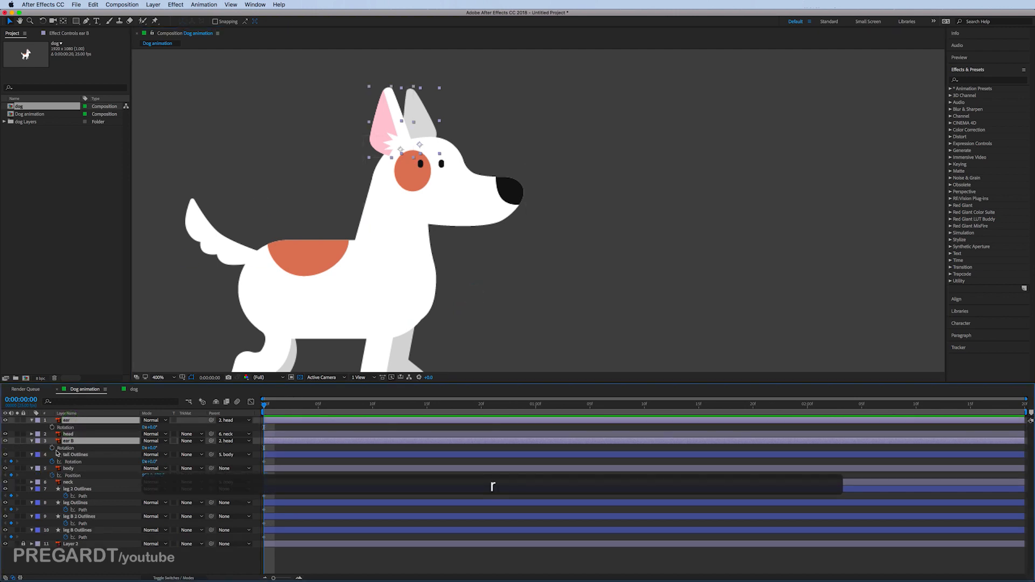
left_click(52, 448)
Add a Rotation keyframe to the head layer at 0:00:00:00.
left_click(69, 434)
key("r")
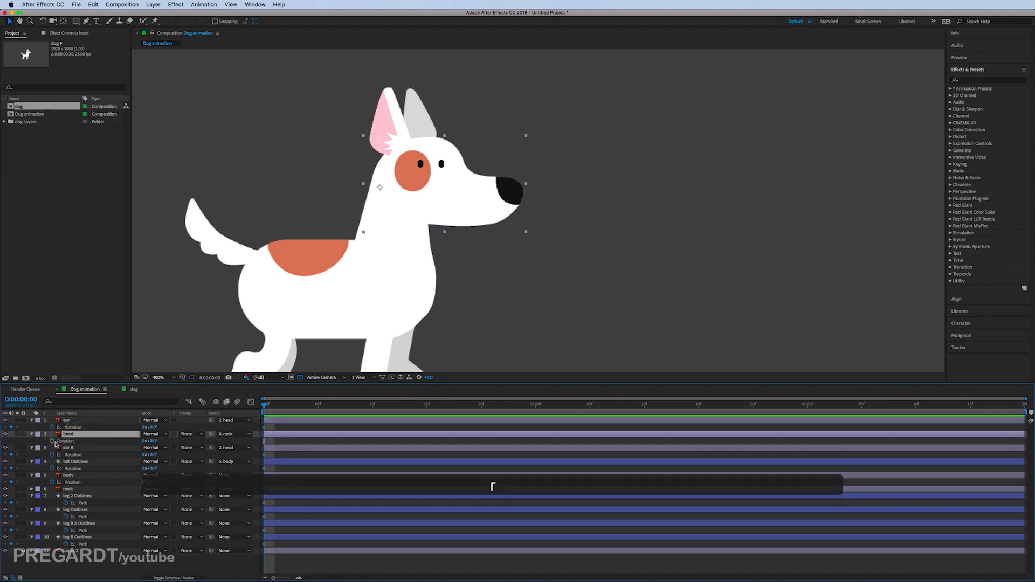
left_click(52, 441)
Add a Rotation keyframe to the neck layer at 0:00:00:00.
key("comma")
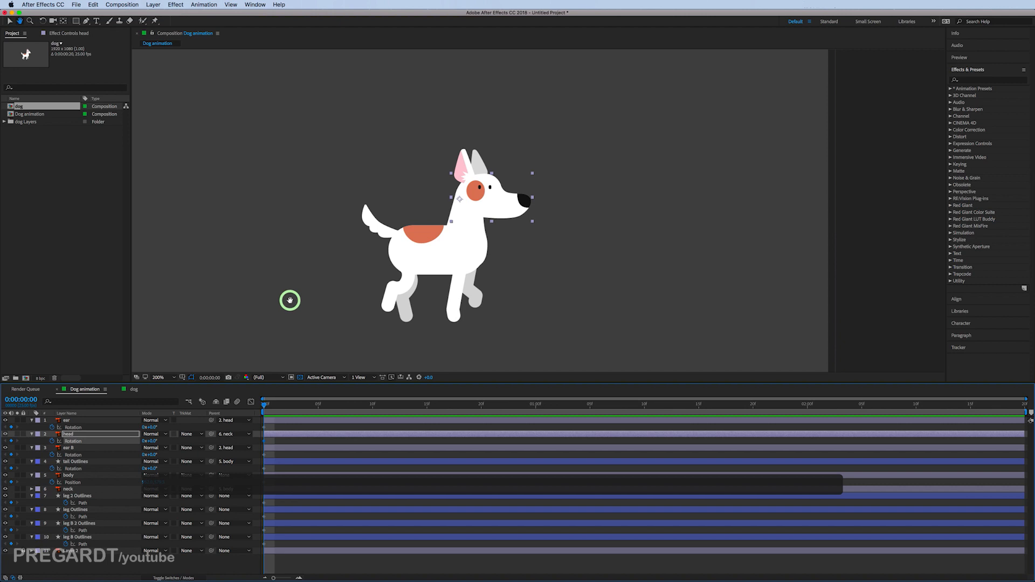
key("v")
left_click(287, 491)
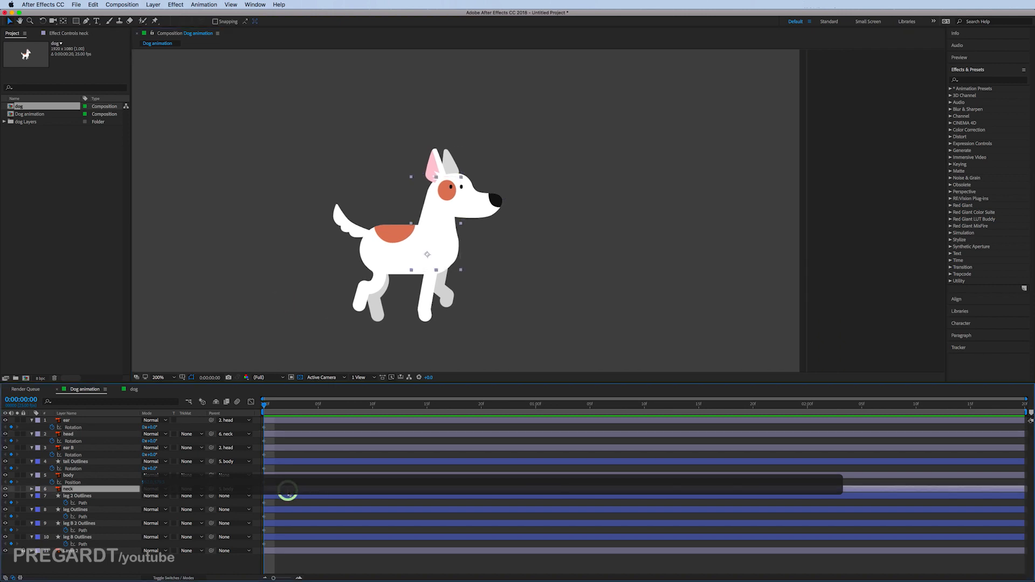
key("r")
left_click(53, 497)
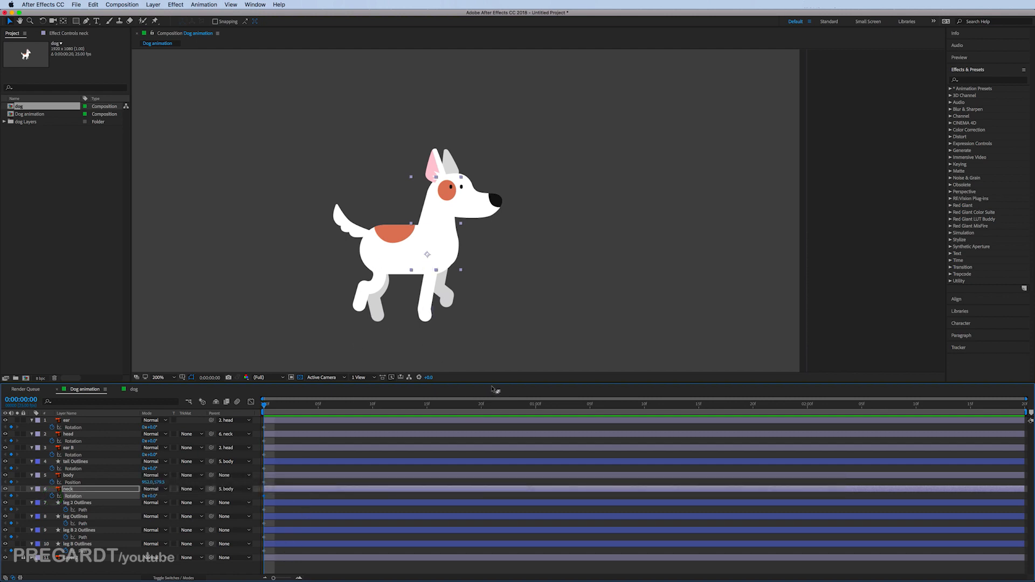
Enlarge the timeline area to show all layers and frame the dog's legs closely in the composition view.
left_click_drag(492, 383, 494, 335)
left_click(482, 220)
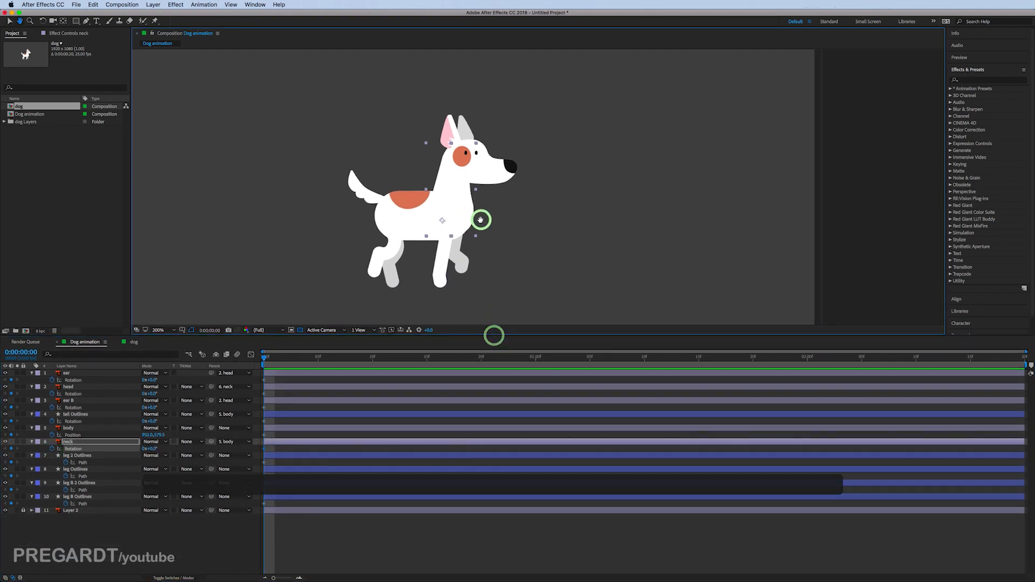
key("v")
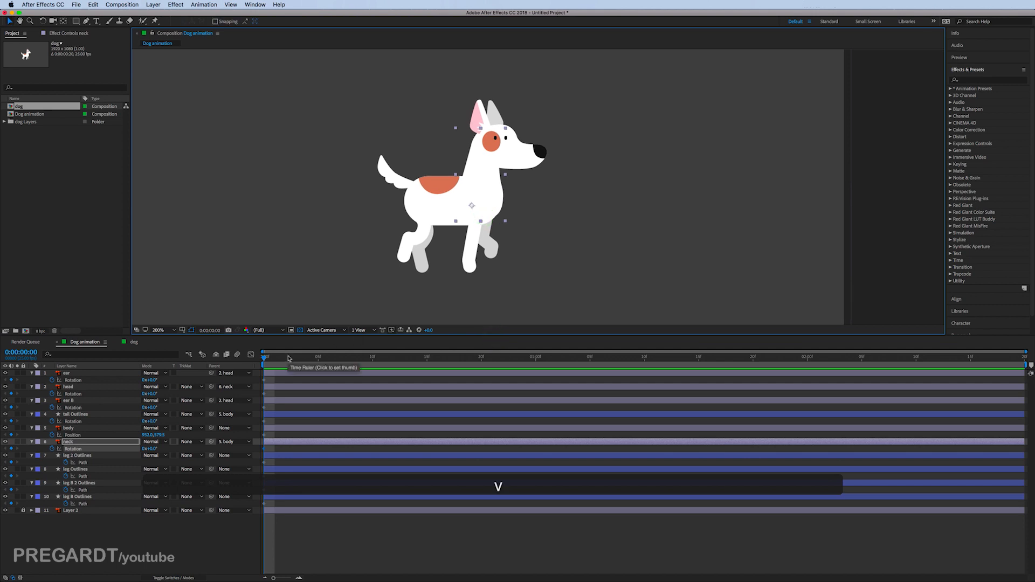
scroll(488, 216, "up", 2)
left_click_drag(443, 212, 511, 161)
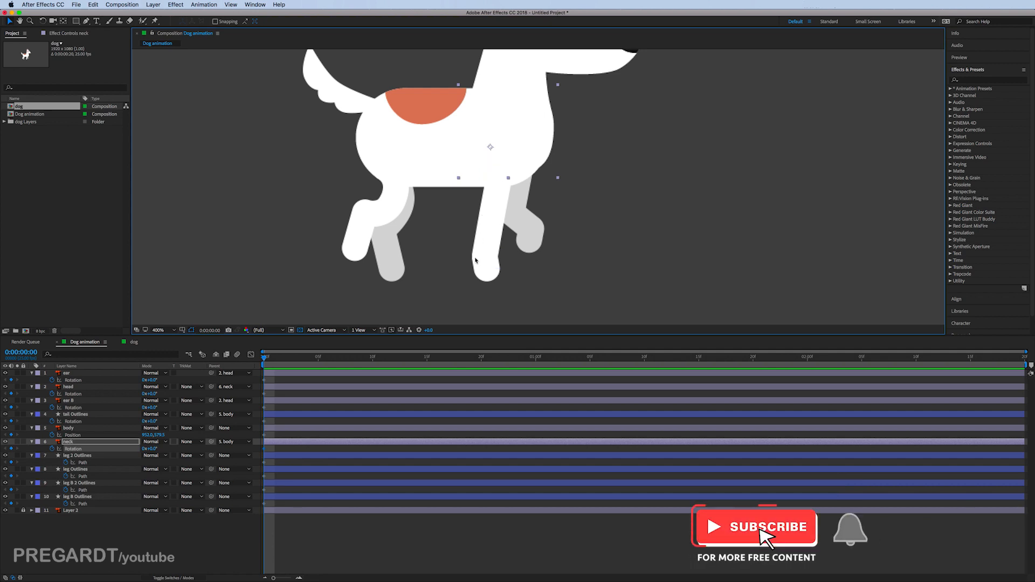
Show the rulers and place a horizontal guide at ground level just beneath the dog's standing paws.
left_click(492, 254)
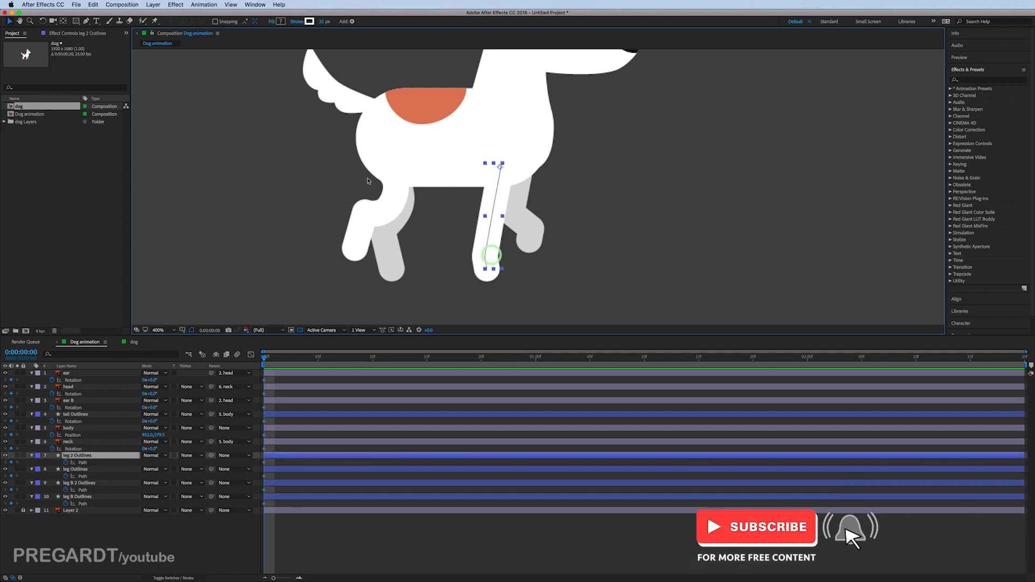
left_click(86, 22)
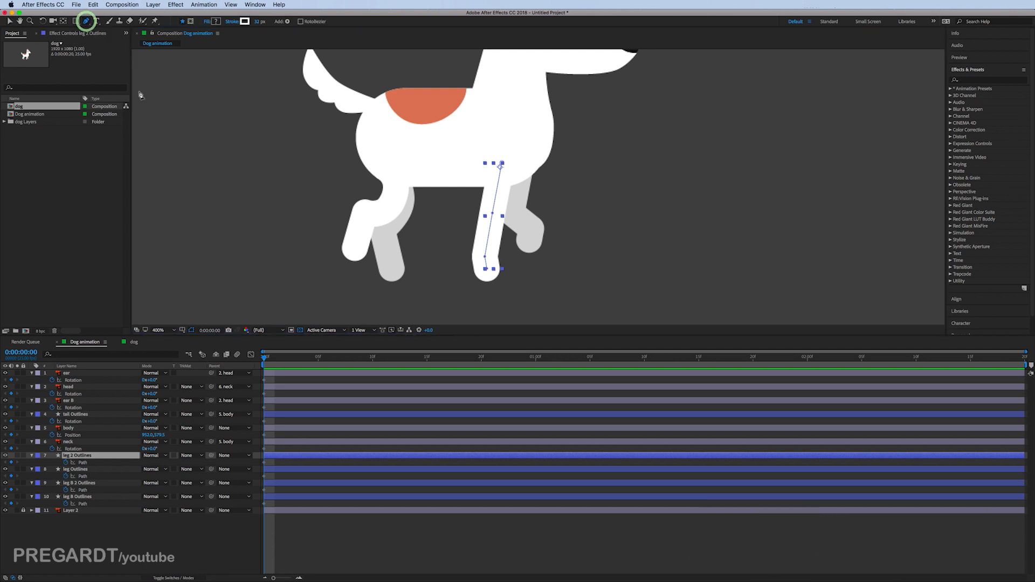
left_click(299, 579)
left_click(265, 578)
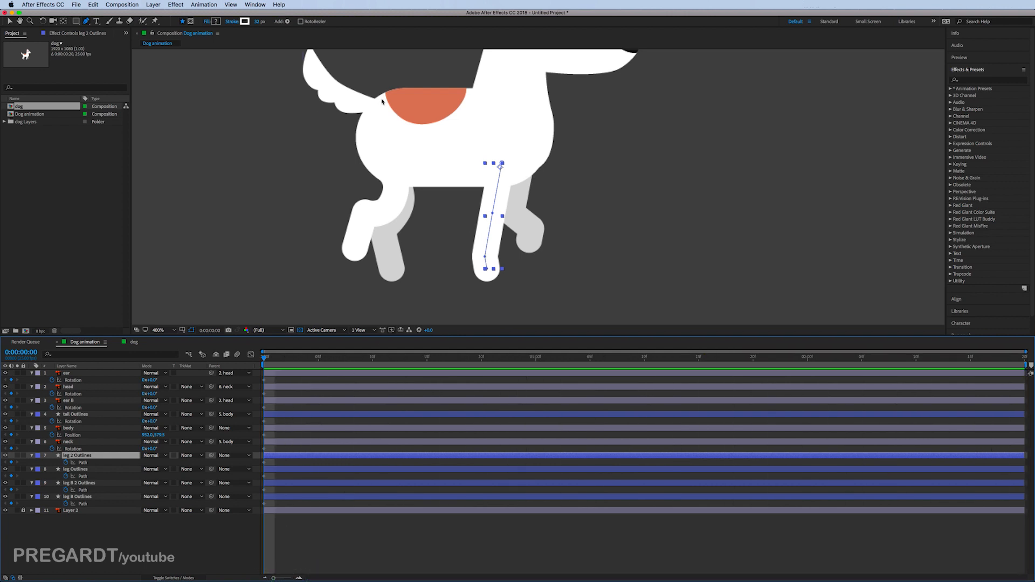
key("super+r")
left_click_drag(415, 52, 435, 285)
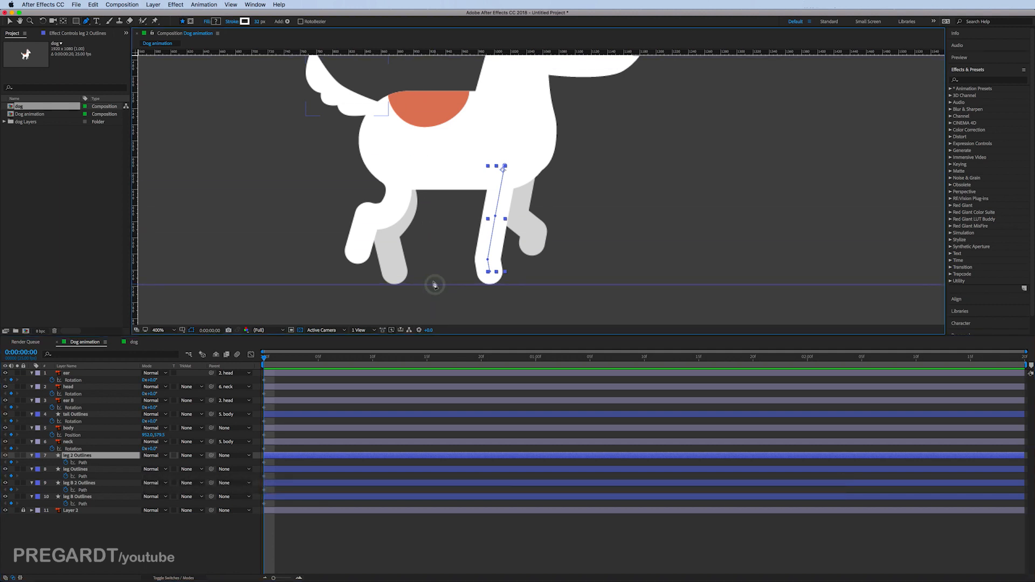
Reshape the leg 2 Outlines path at 0:00:00:00, moving its knee and paw points forward so the front leg stands nearly upright.
left_click(269, 463)
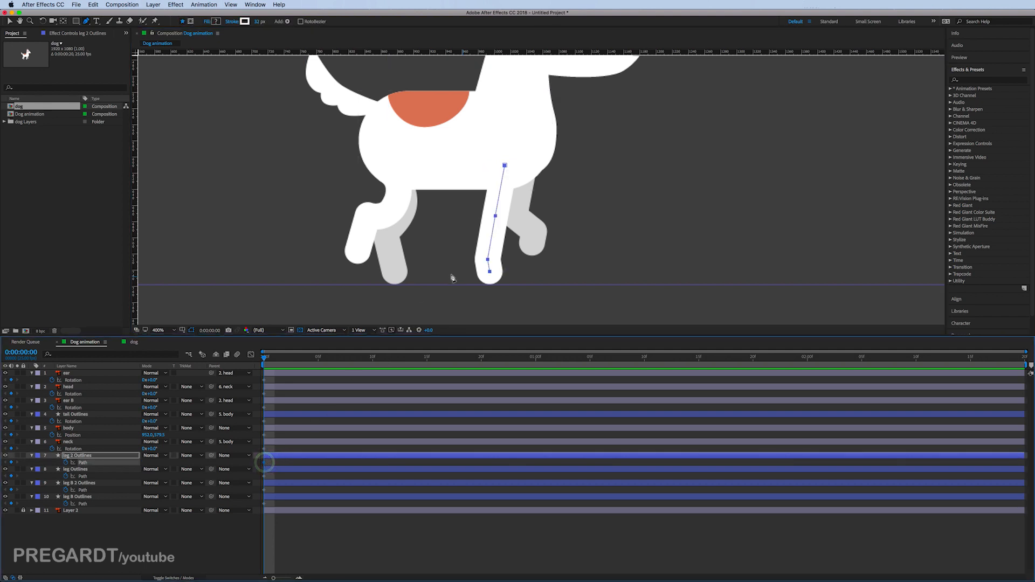
key("v")
left_click_drag(491, 271, 514, 274)
left_click_drag(503, 217, 515, 218)
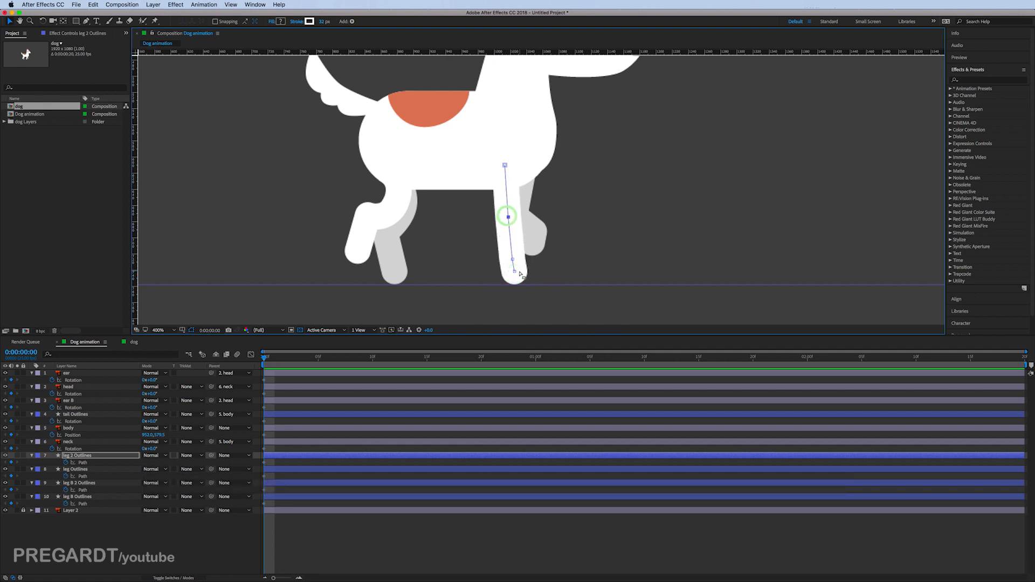
left_click_drag(515, 271, 517, 272)
left_click(512, 259)
Set the label color of the leg 2 Outlines and leg Outlines layers to Green.
left_click(80, 470, "shift")
left_click(38, 456)
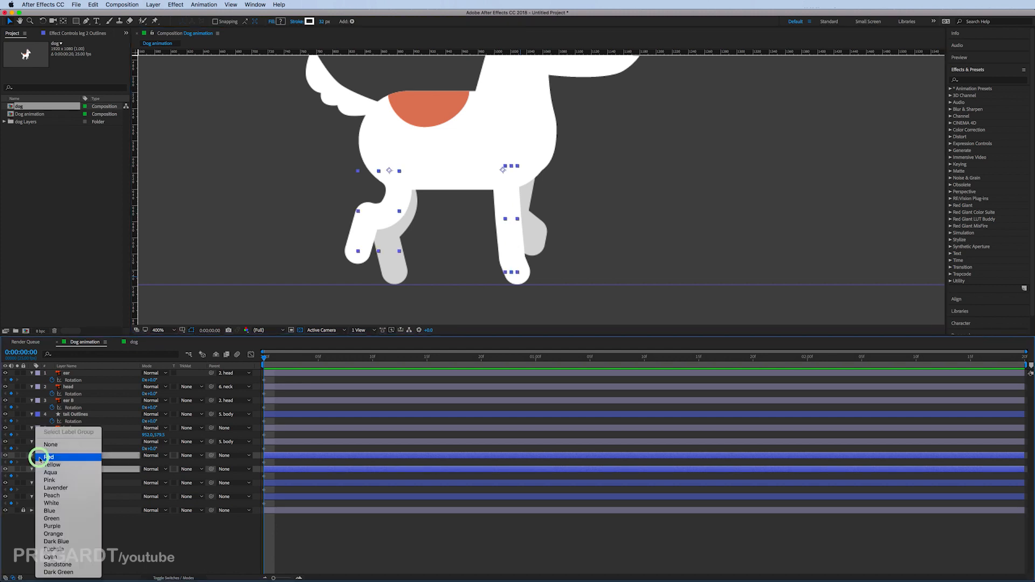
left_click(65, 520)
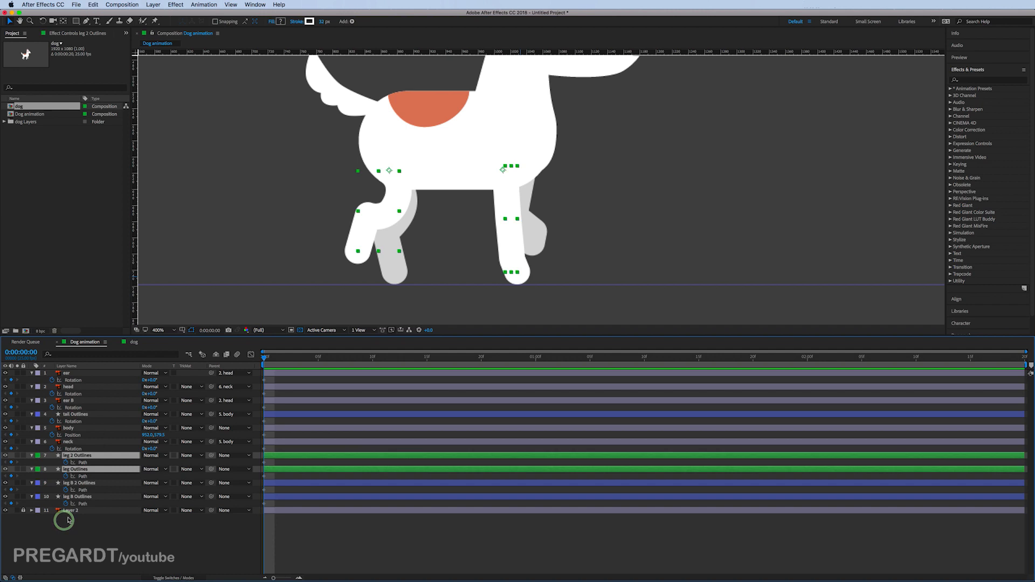
Set the label color of the leg B 2 Outlines and leg B Outlines layers to Orange.
left_click(290, 484)
left_click(289, 497, "shift")
left_click(37, 483)
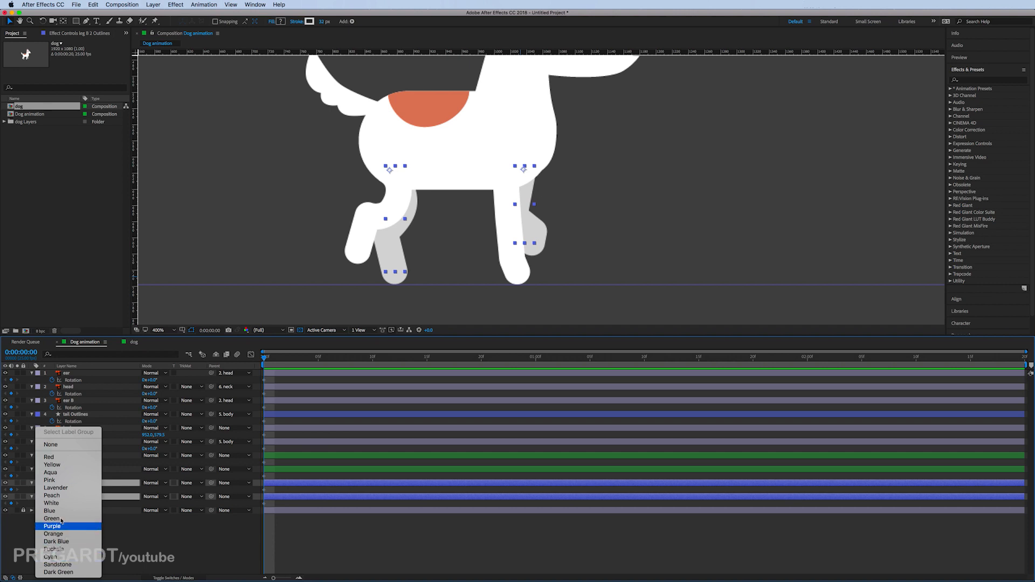
left_click(64, 535)
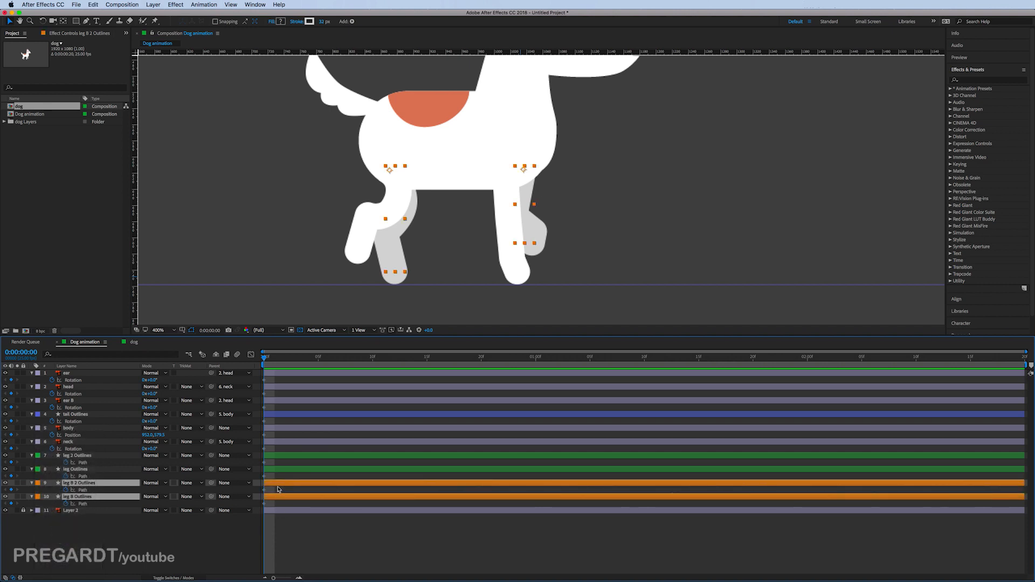
left_click(278, 484)
left_click(278, 497)
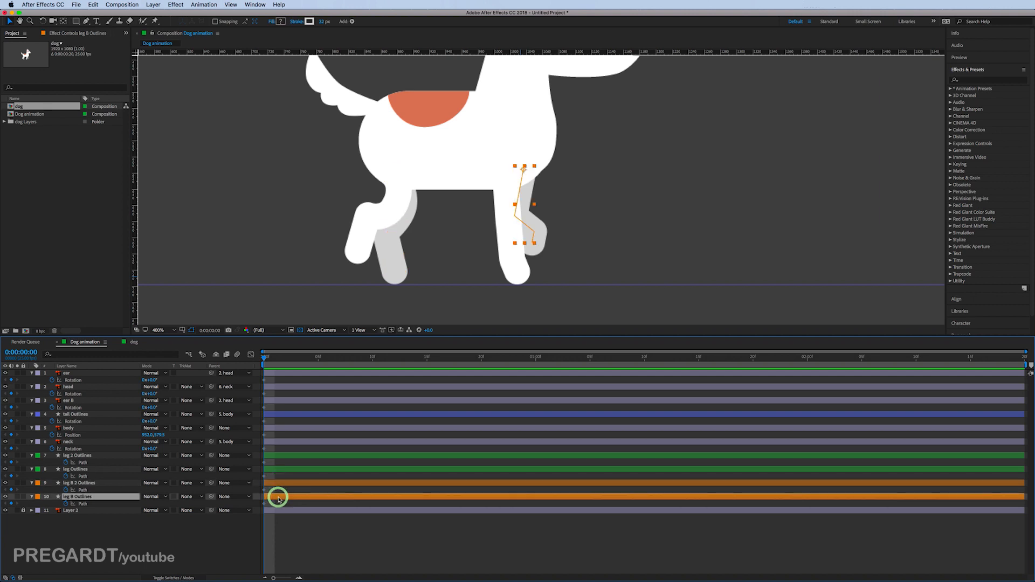
left_click(278, 469)
At 0:00:00:05, reshape the leg 2 Outlines path so the near front leg swings backward with its paw on the guide.
left_click(288, 457)
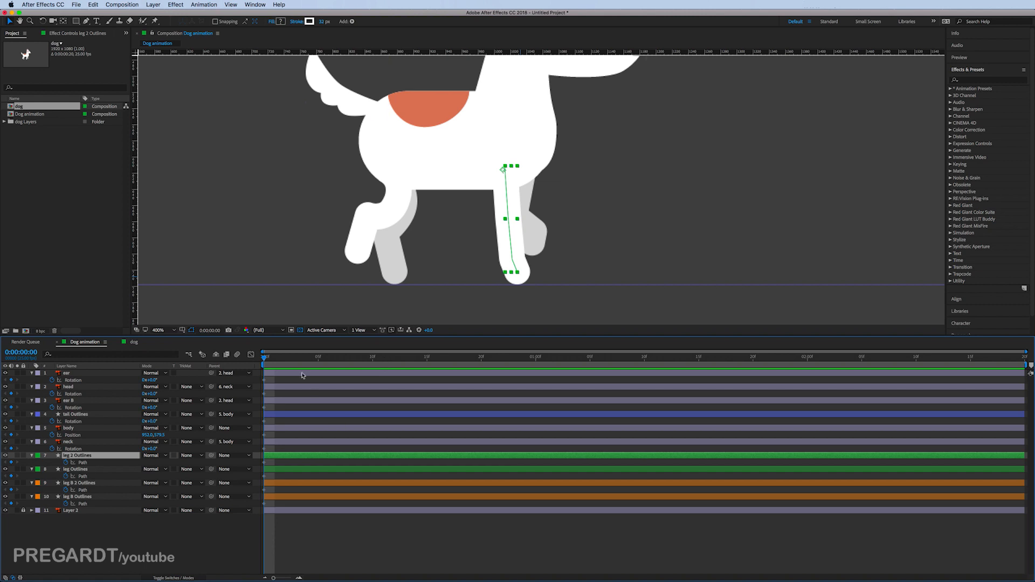
left_click_drag(284, 362, 318, 365)
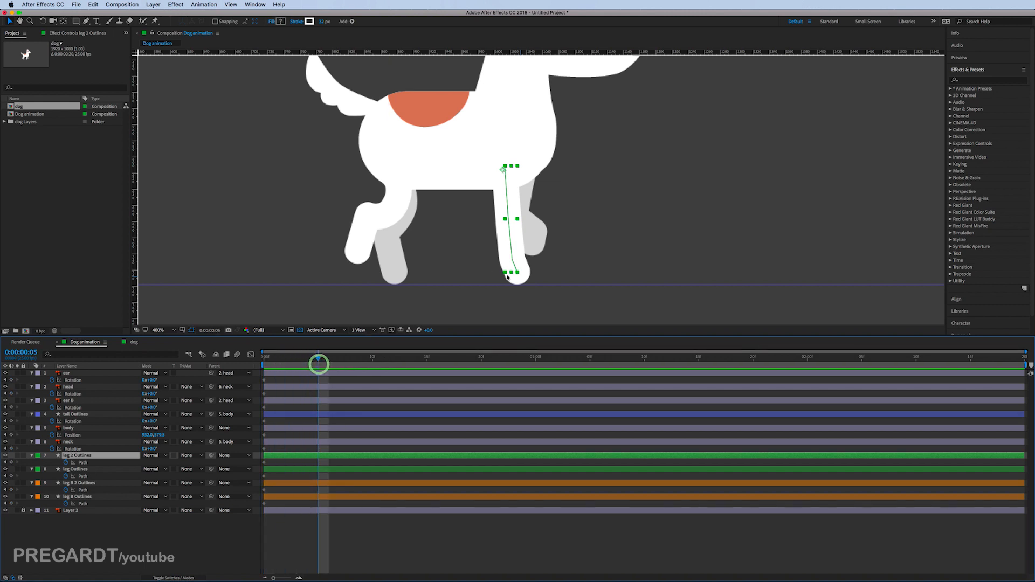
left_click(86, 20)
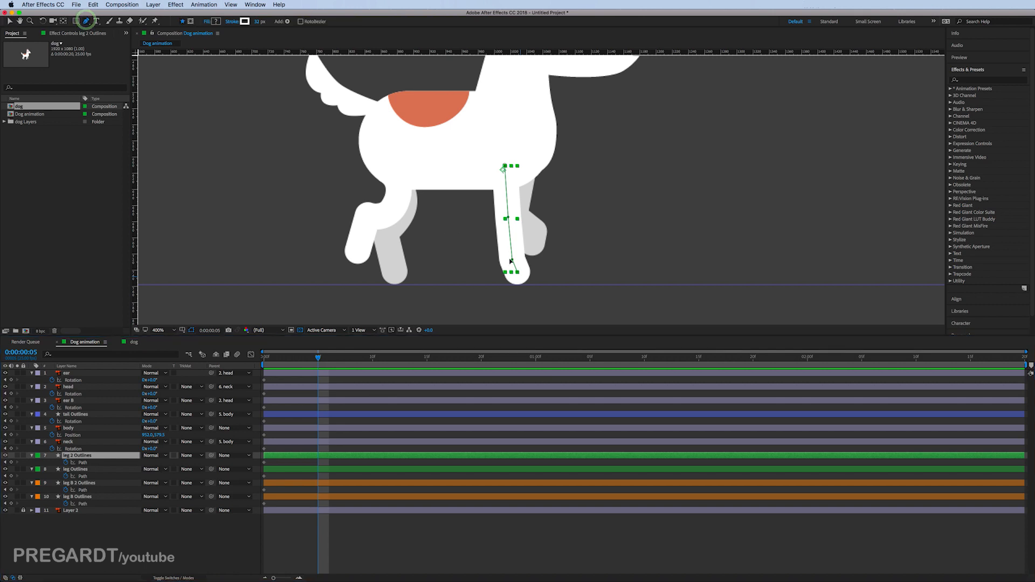
key("v")
left_click(493, 283)
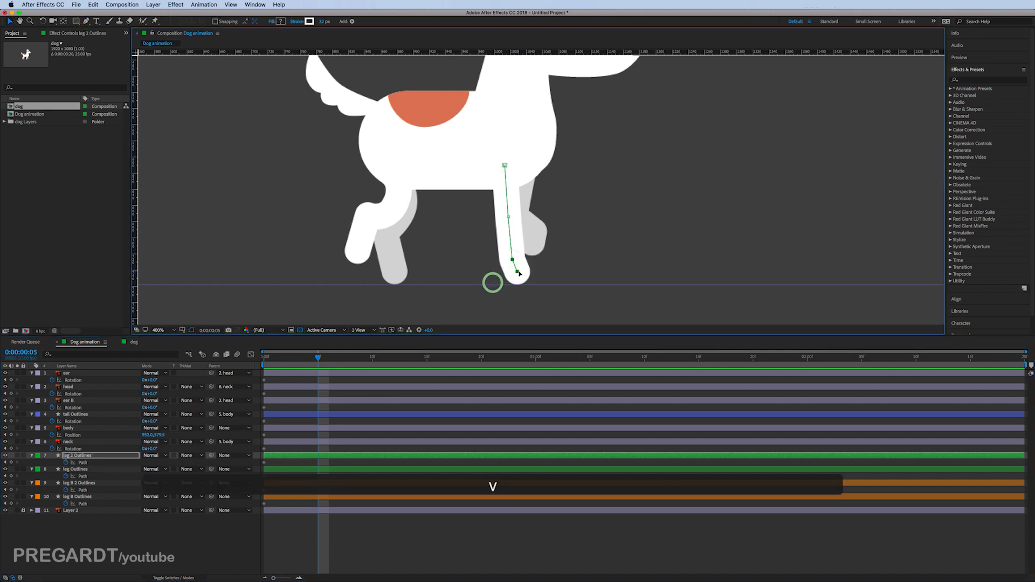
left_click_drag(519, 273, 462, 278)
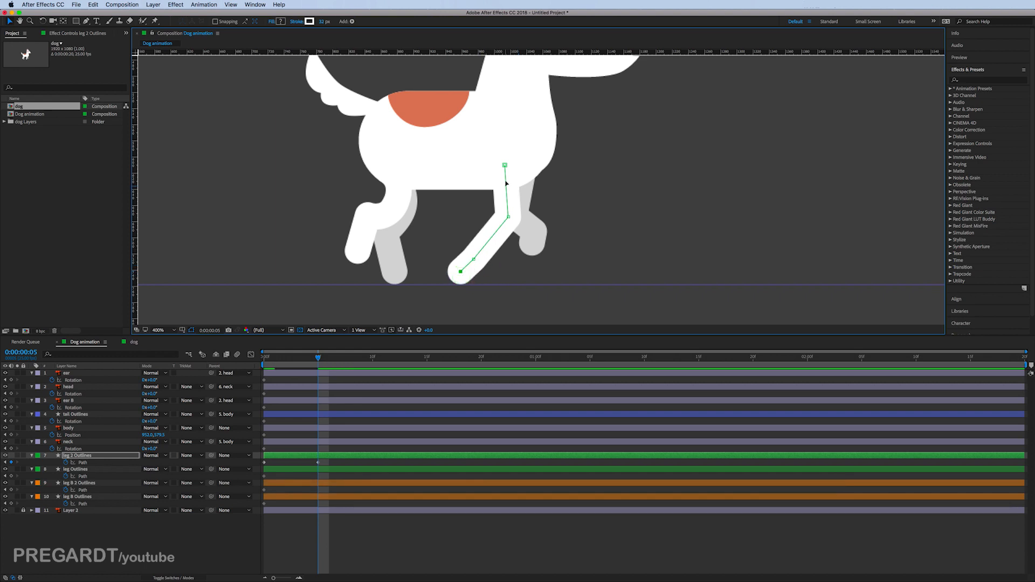
left_click_drag(505, 165, 500, 165)
left_click_drag(509, 217, 486, 221)
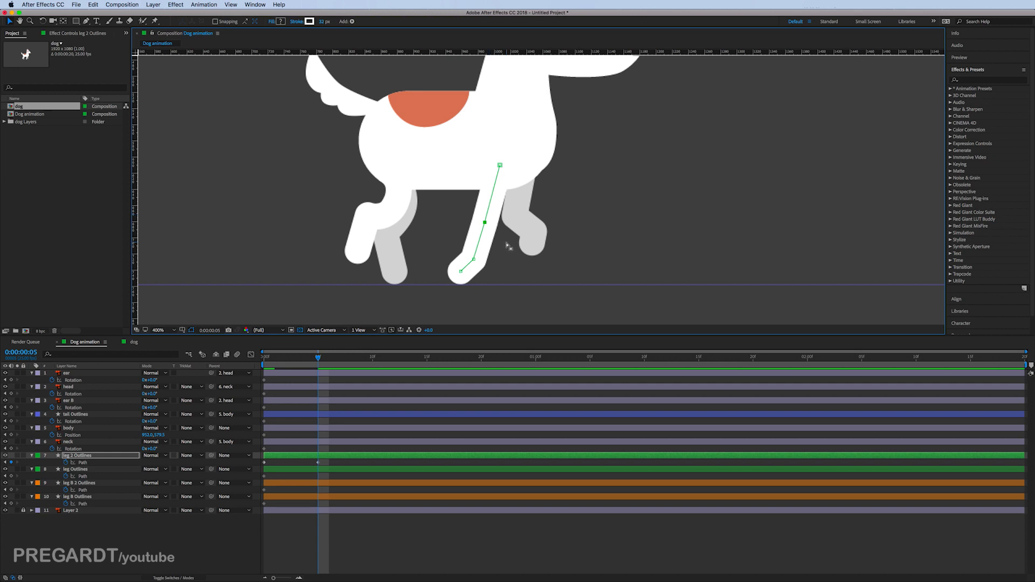
At 0:00:00:05, rotate the whole leg B Outlines path forward around its top point with free transform.
left_click(324, 469)
left_click(323, 483)
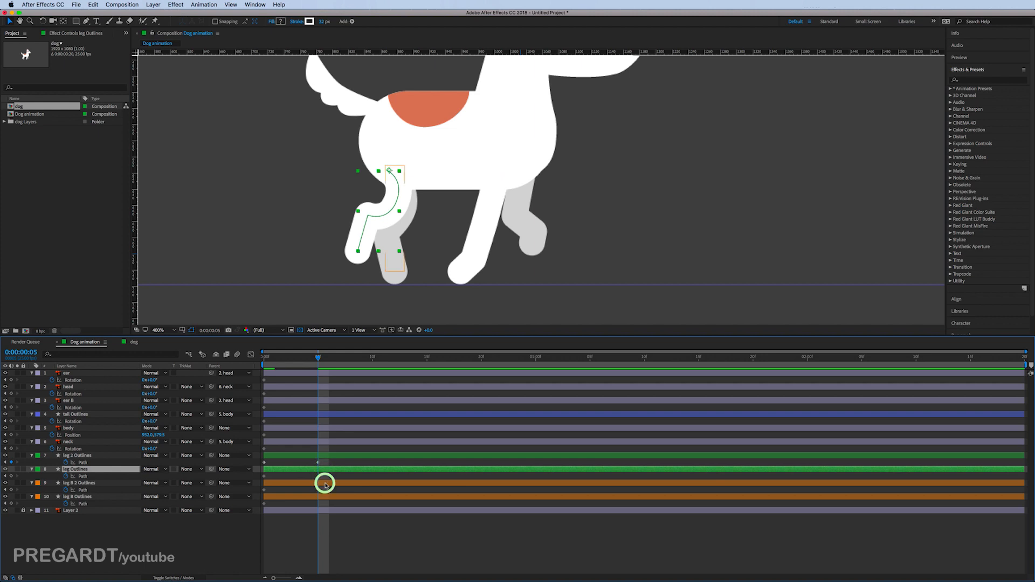
left_click(322, 496)
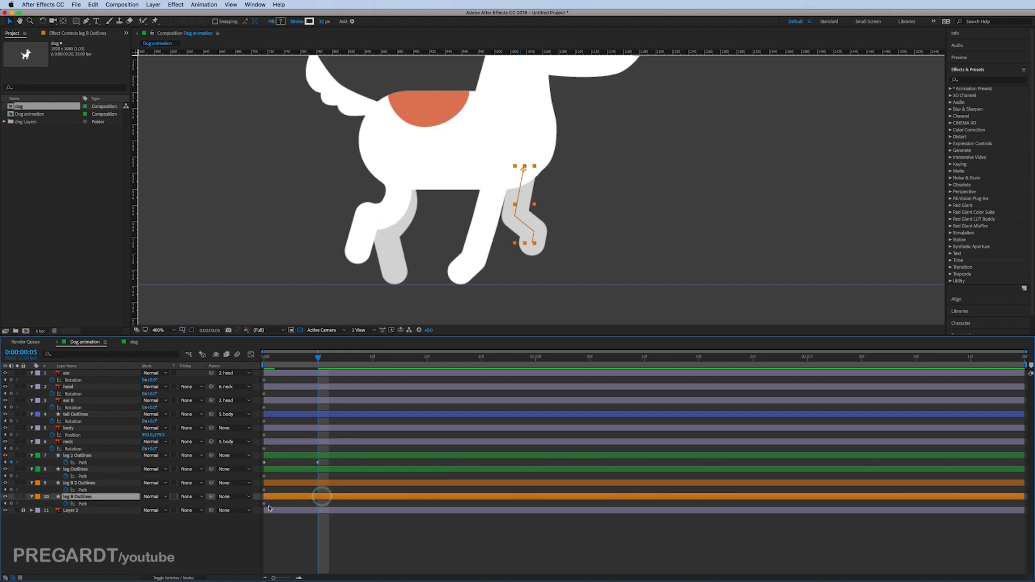
left_click(86, 22)
left_click(515, 216)
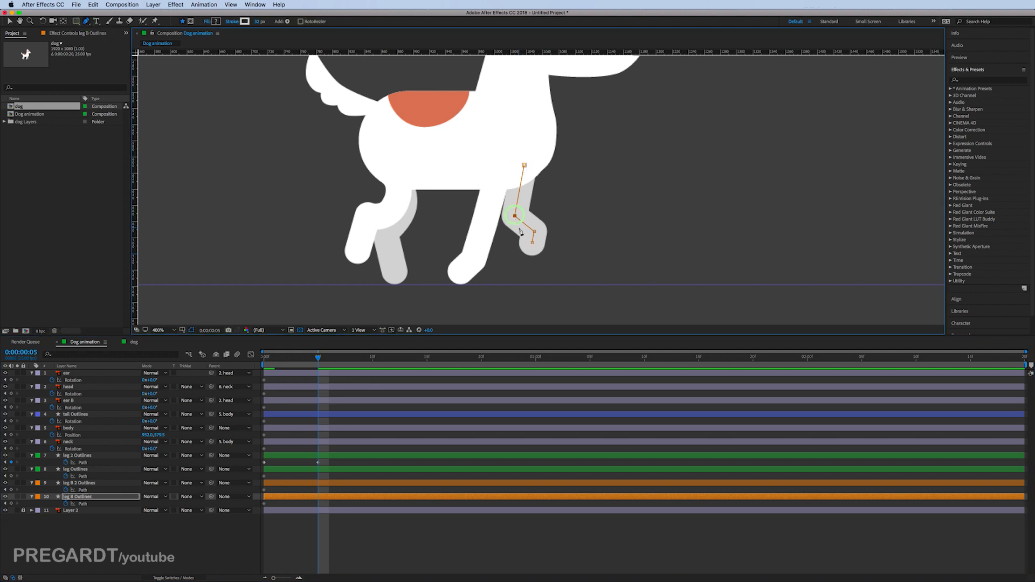
key("v")
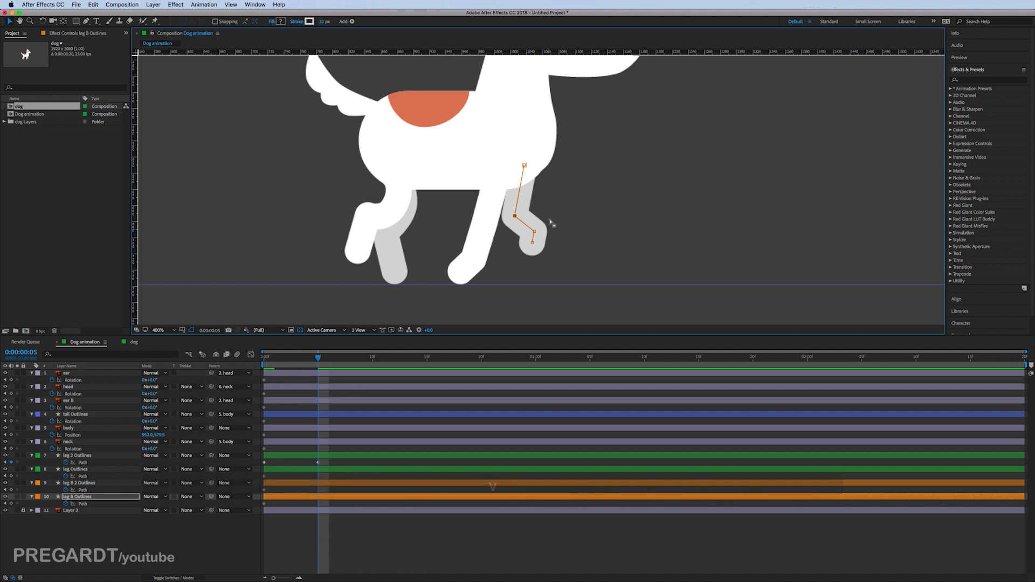
left_click_drag(552, 158, 497, 265)
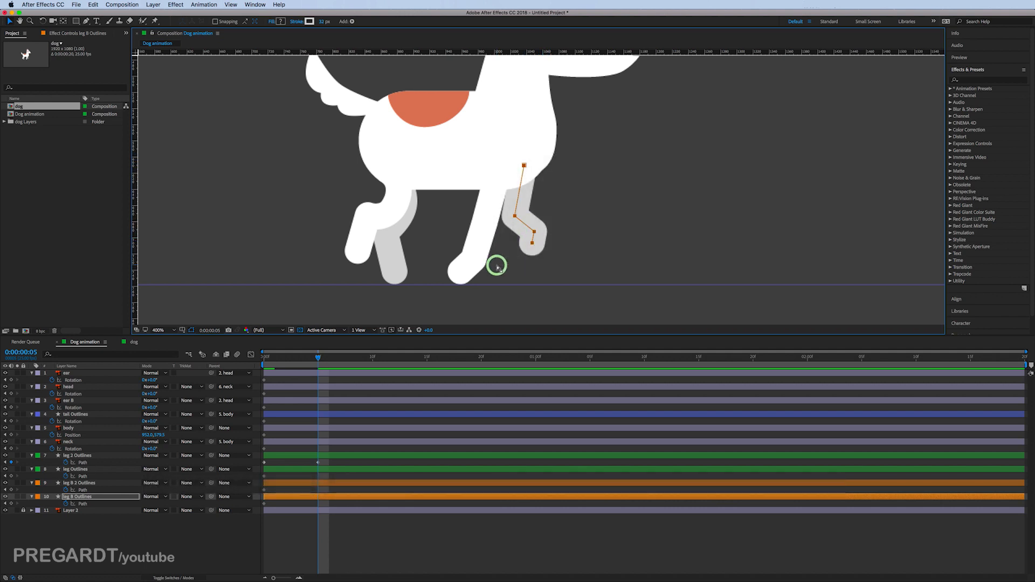
key("super+t")
left_click_drag(525, 204, 522, 173)
left_click_drag(561, 243, 604, 230)
key("Return")
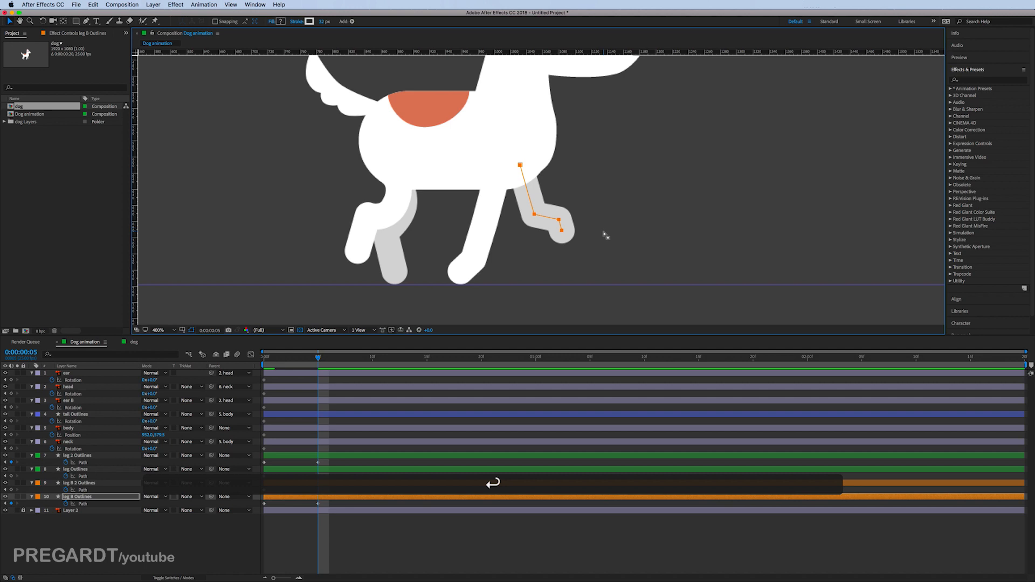
Adjust the knee, ankle and paw points of the leg B Outlines path to extend the far front leg forward and down.
left_click(574, 209)
left_click(519, 252)
left_click(535, 215)
left_click_drag(537, 217, 579, 242)
left_click(561, 246)
left_click(575, 238)
left_click_drag(550, 192, 534, 232)
left_click_drag(542, 219, 541, 211)
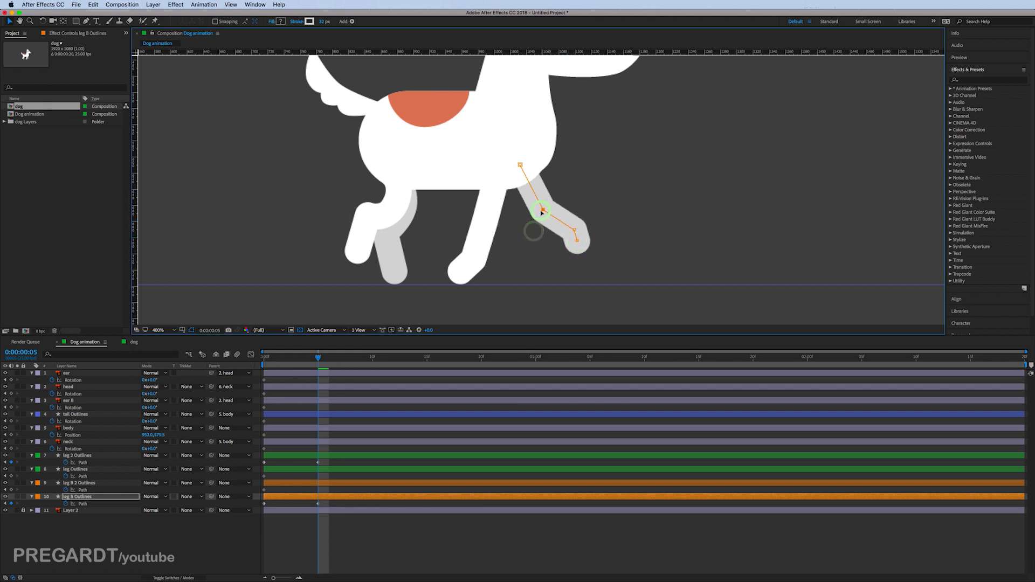
left_click(577, 241)
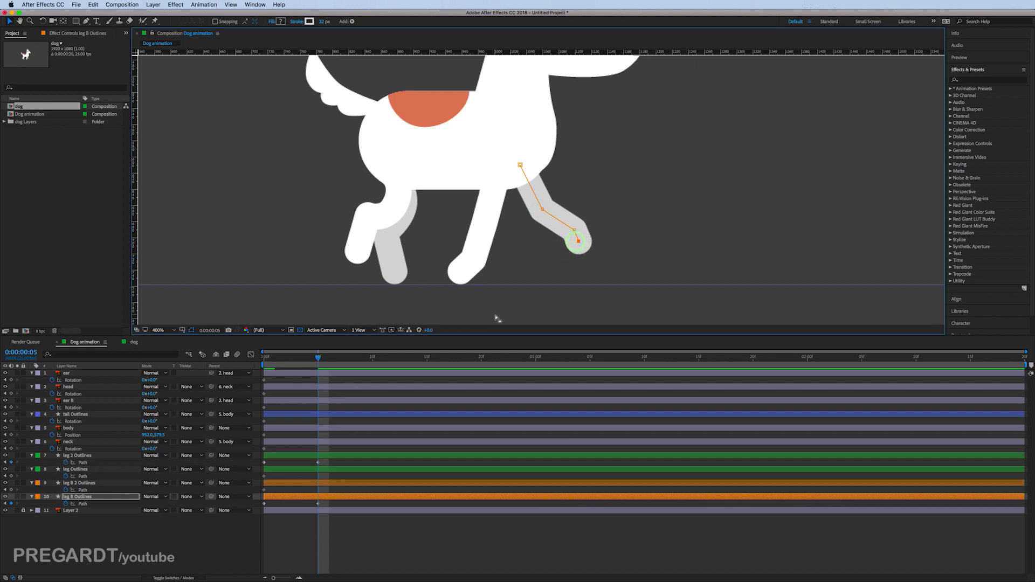
At 0:00:00:05, rotate the whole leg Outlines path forward around its top point with free transform.
left_click(324, 469)
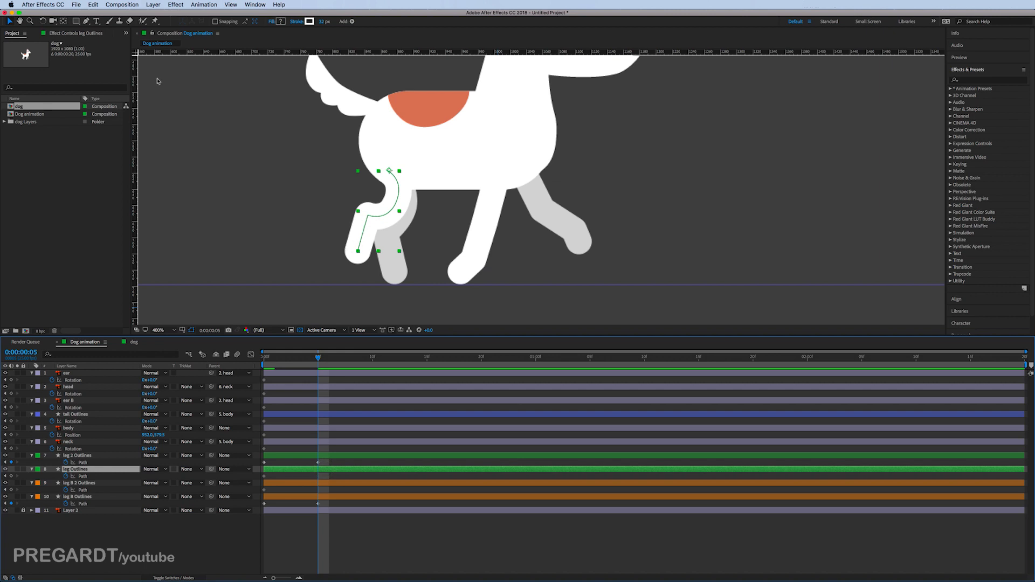
left_click(84, 21)
double_click(368, 214)
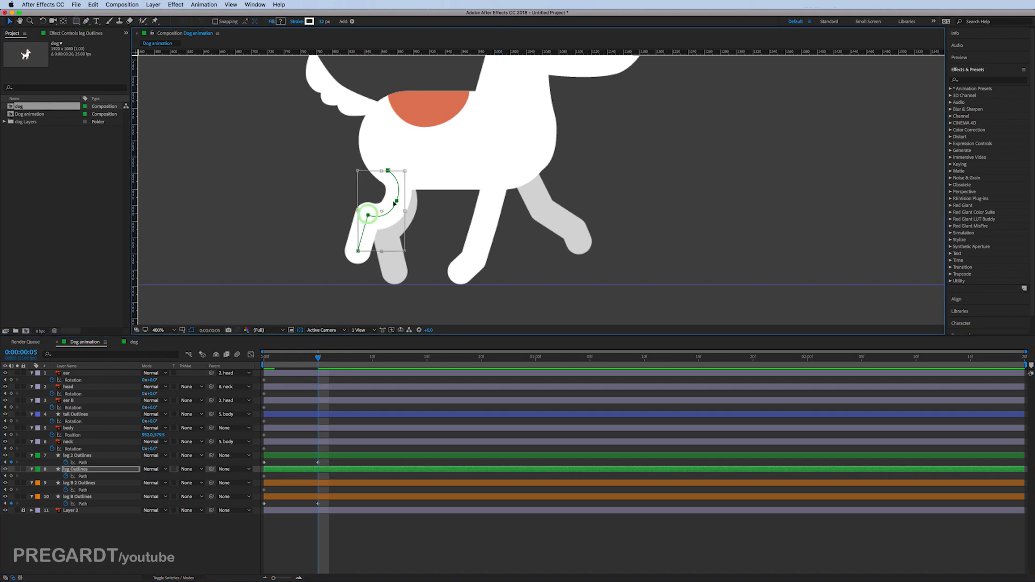
left_click_drag(382, 212, 385, 172)
left_click_drag(414, 259, 474, 243)
key("Return")
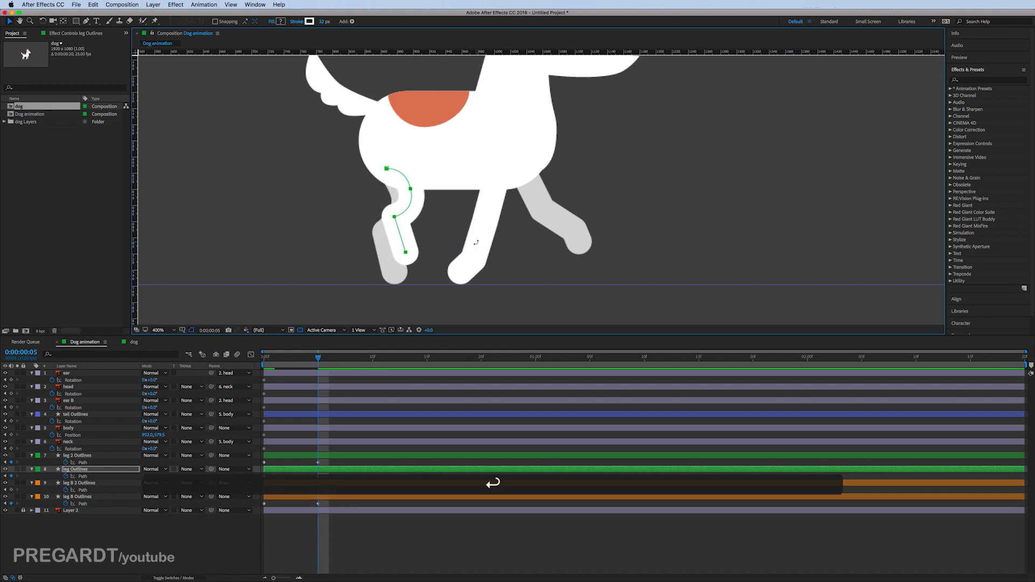
Lower the paw and ankle points of the leg Outlines path to the guide and smooth the curve of the upper hind leg.
left_click_drag(379, 210, 416, 272)
left_click_drag(405, 236, 401, 232)
left_click(411, 189)
left_click_drag(411, 192, 411, 199)
left_click_drag(407, 173, 412, 196)
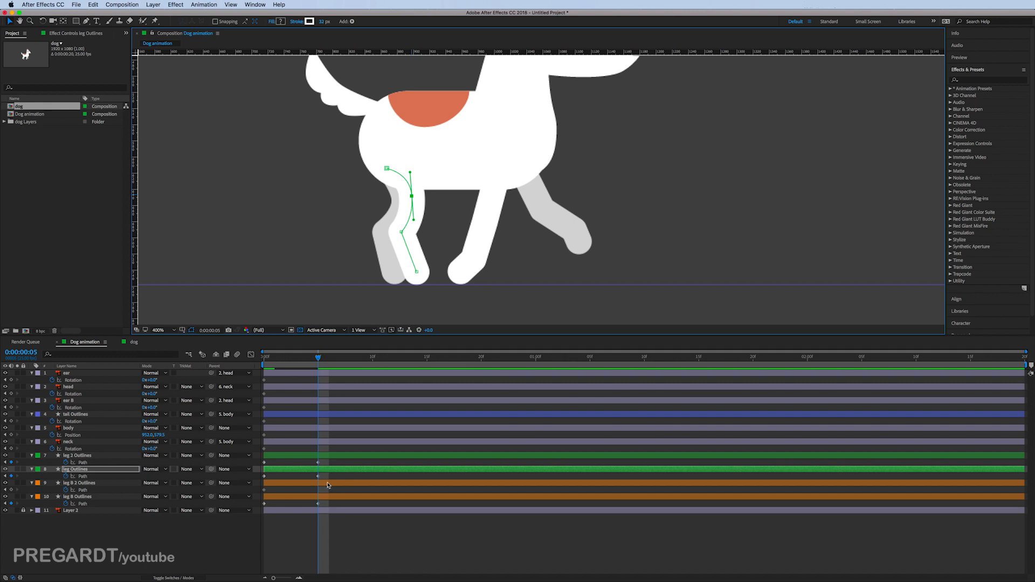
At 0:00:00:05, rotate the whole leg B 2 Outlines path backward around its top point with free transform.
left_click(327, 484)
left_click(87, 21)
left_click(386, 233)
key("v")
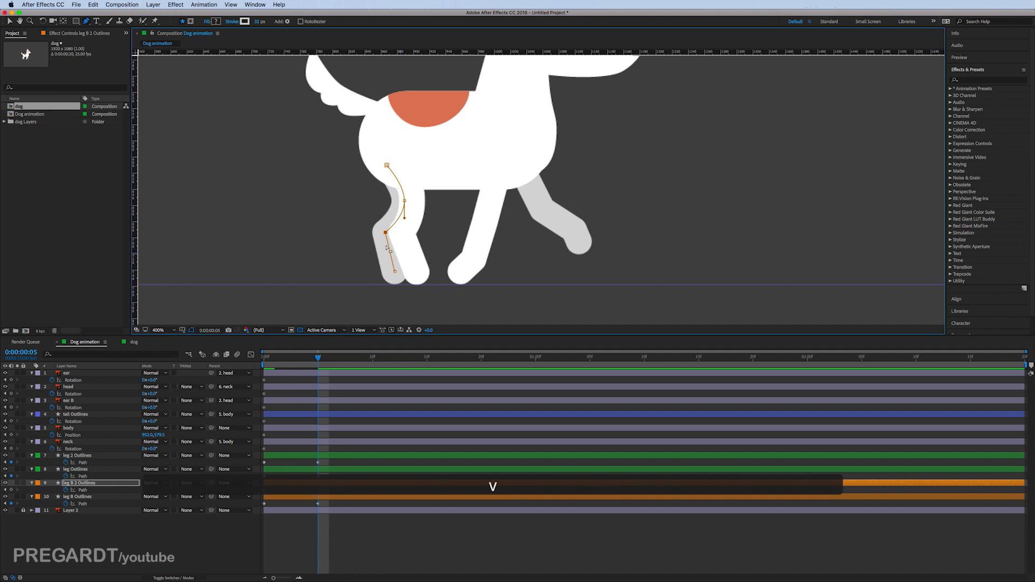
left_click_drag(343, 158, 444, 294)
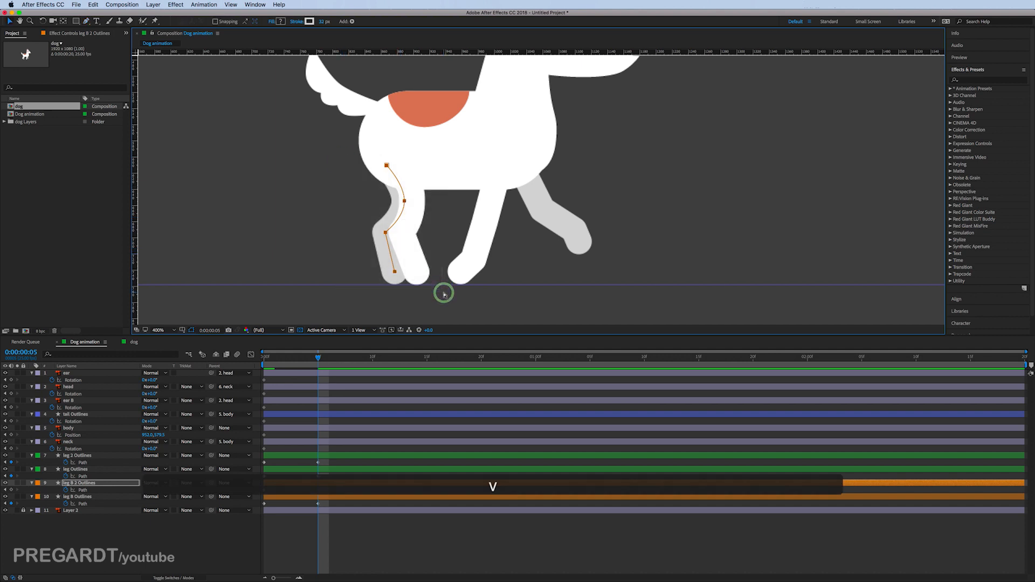
key("super+t")
left_click_drag(398, 221, 388, 167)
left_click_drag(423, 265, 403, 263)
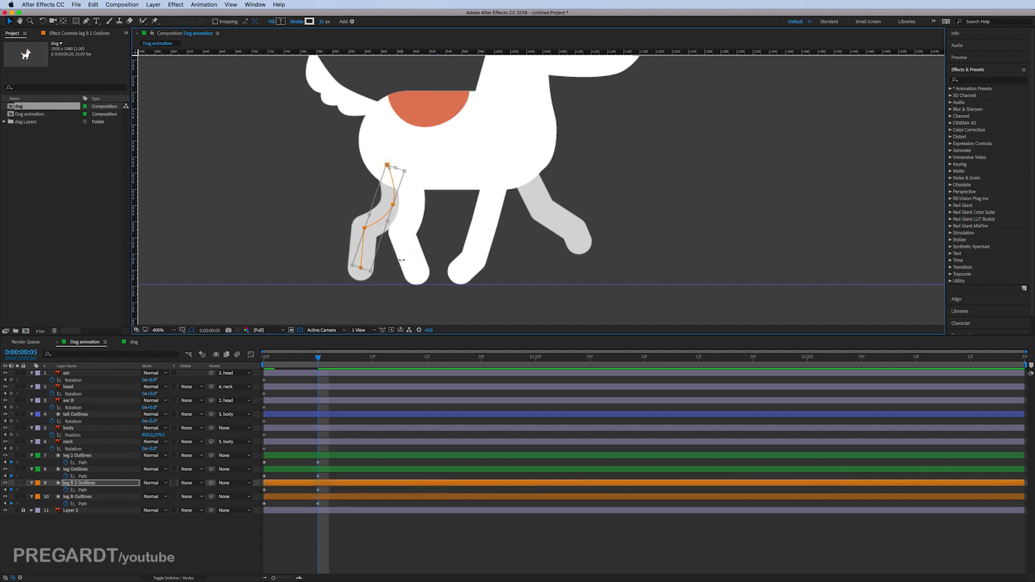
key("Return")
Rotate the lower segment of the leg B 2 Outlines path backward around the ankle and fine-tune the ankle and paw points.
left_click_drag(333, 216, 379, 292)
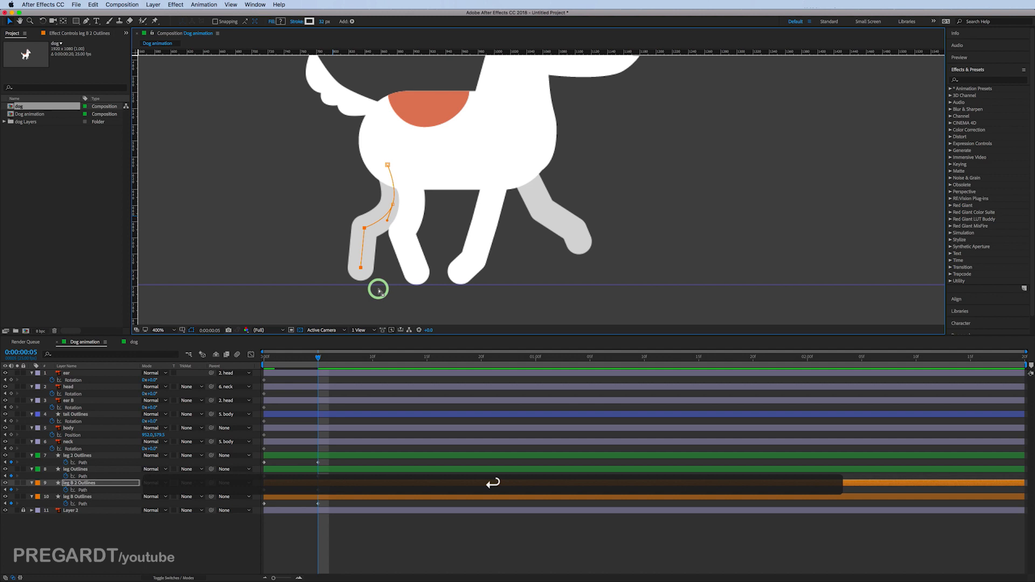
key("super+t")
mouse_move(363, 251)
left_mouse_down()
mouse_move(363, 240)
mouse_move(364, 263)
left_mouse_up()
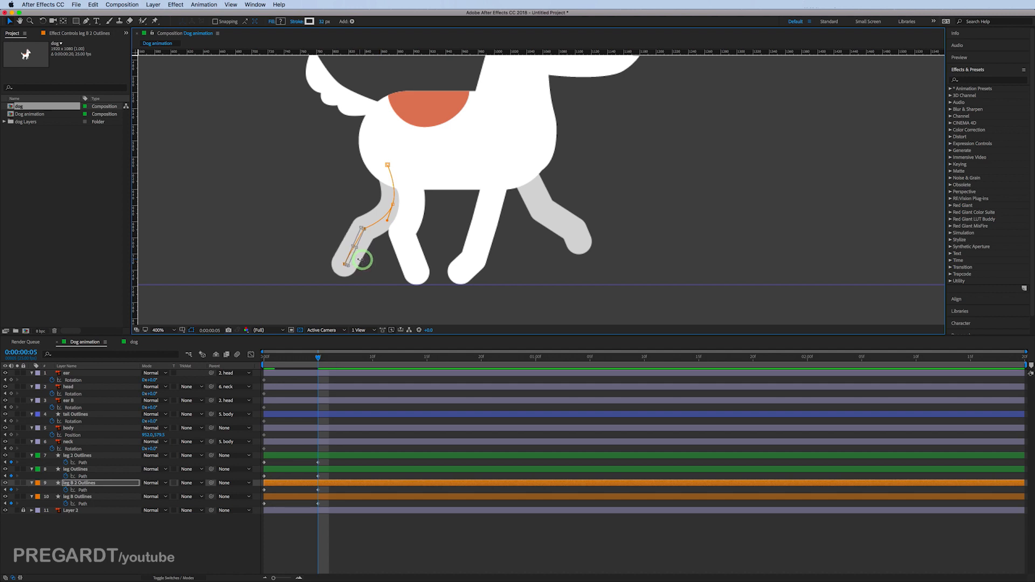
key("Return")
key("super+z")
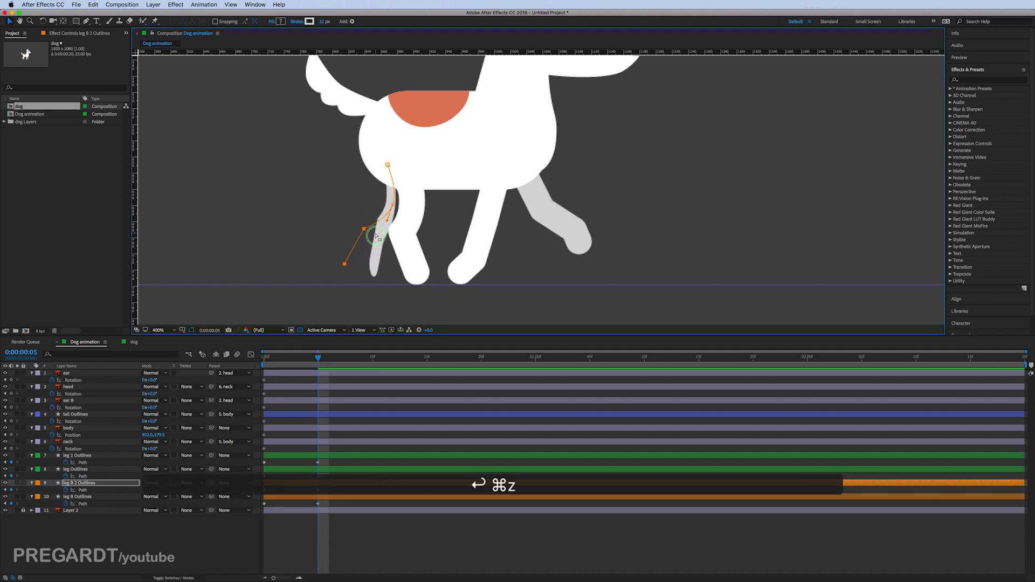
left_click(345, 265)
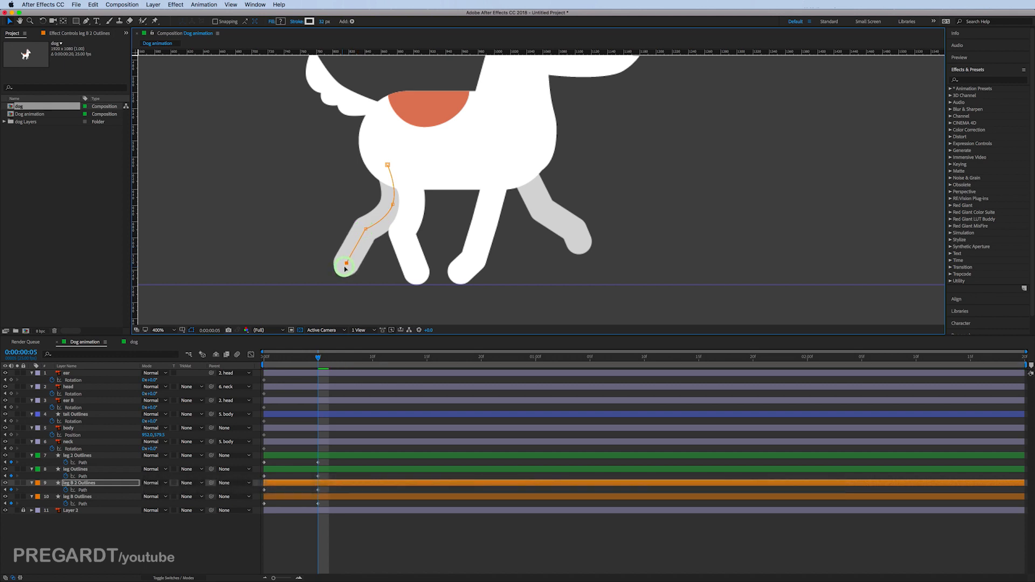
left_click(366, 227)
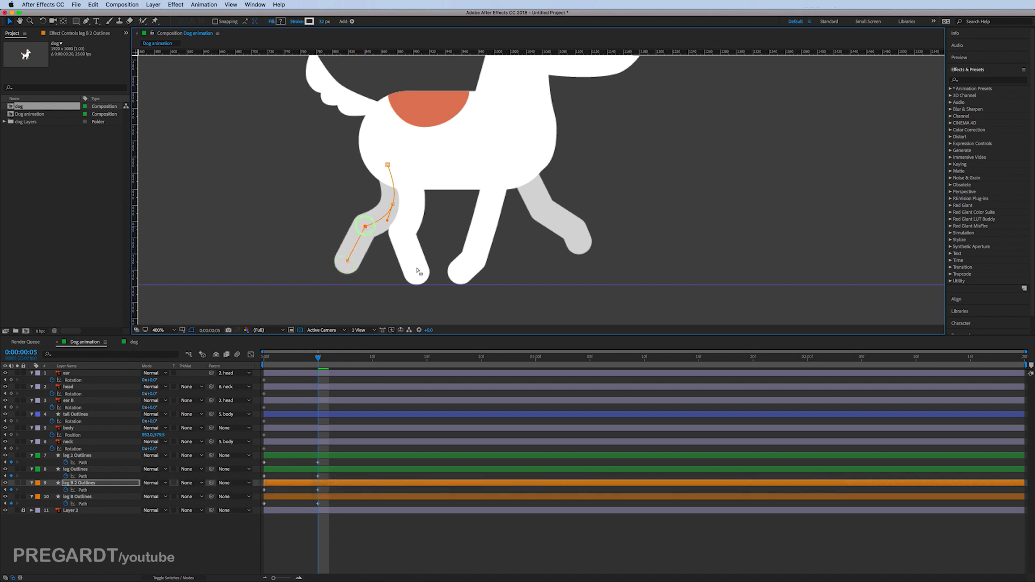
Raise the paw and ankle points of the leg 2 Outlines path slightly above the guide at 0:00:00:05.
left_click(322, 469)
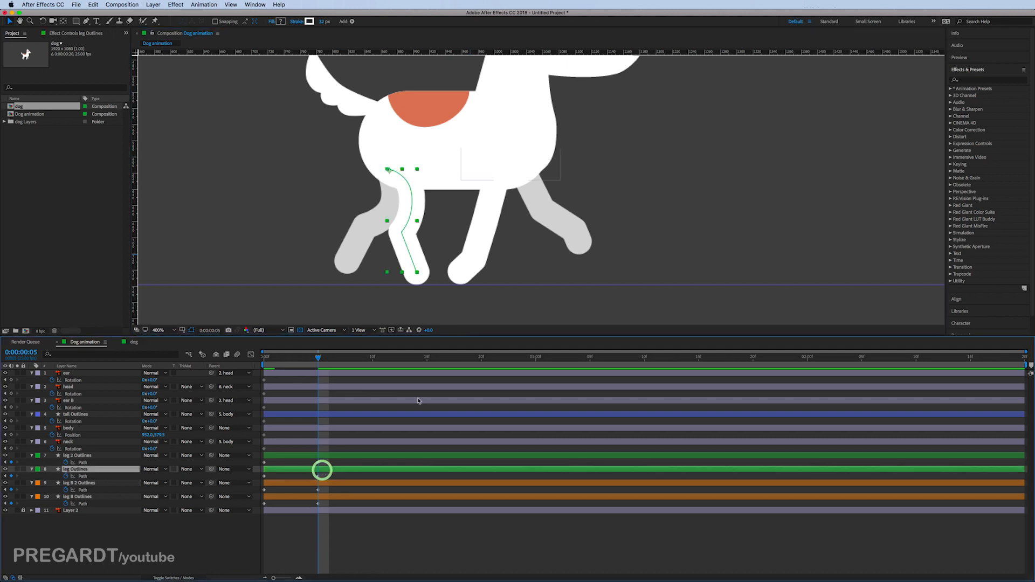
left_click(328, 485)
left_click(334, 459)
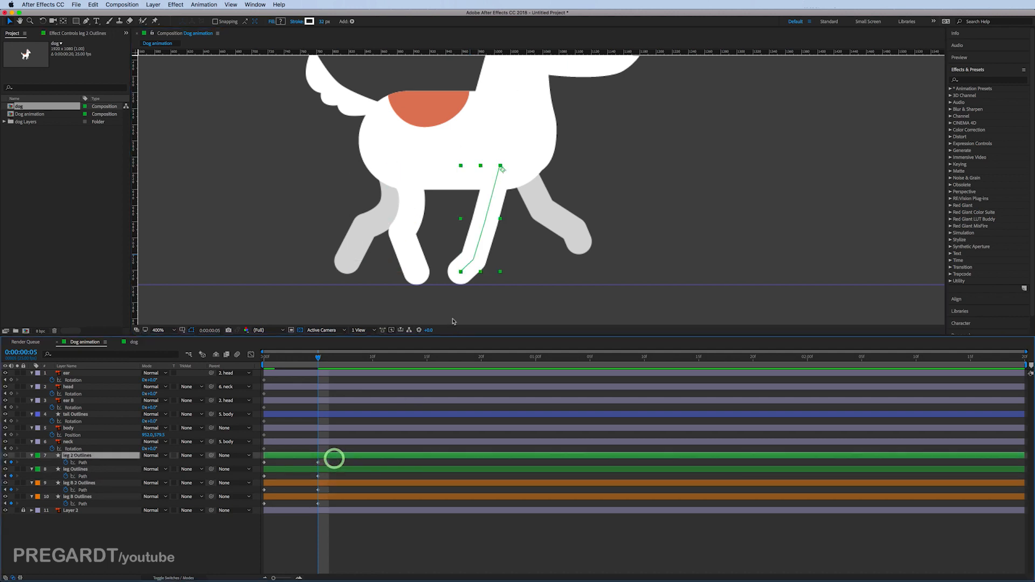
left_click(86, 23)
left_click(459, 273)
key("v")
left_click_drag(452, 264, 475, 256)
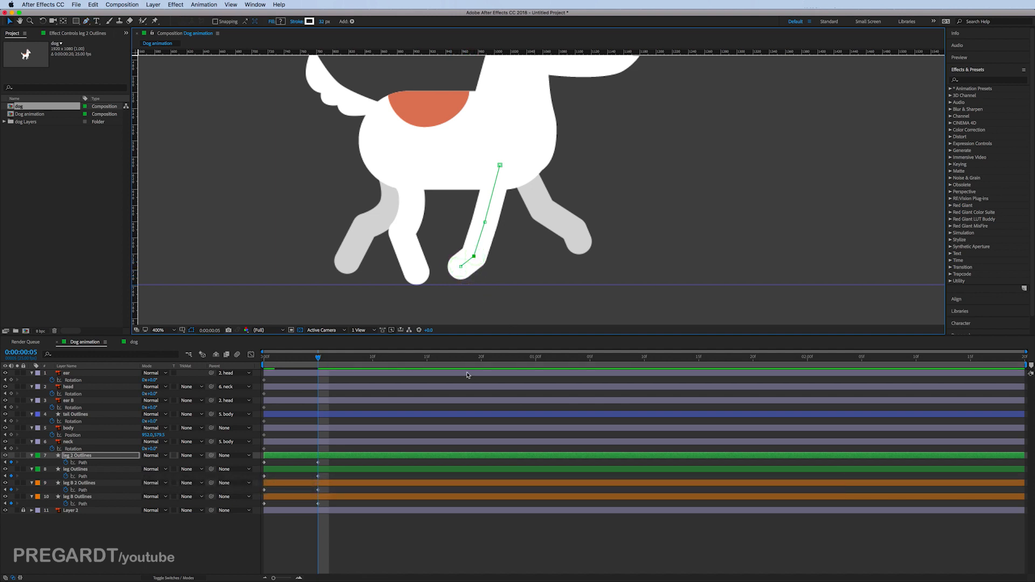
At 0:00:00:10, rotate the whole leg B Outlines path backward around its top point with free transform.
left_click_drag(351, 360, 372, 361)
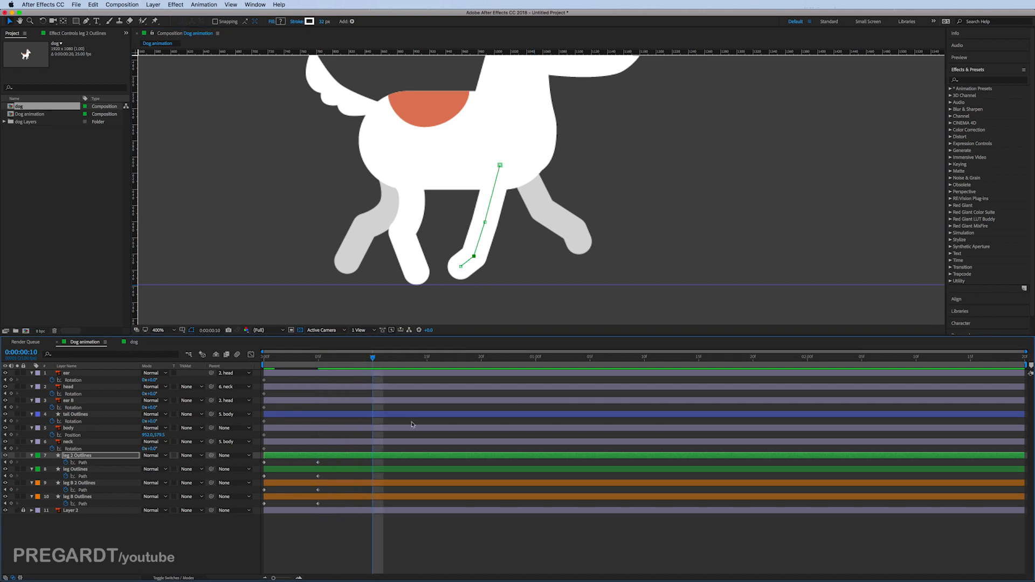
left_click(383, 470)
left_click(384, 483)
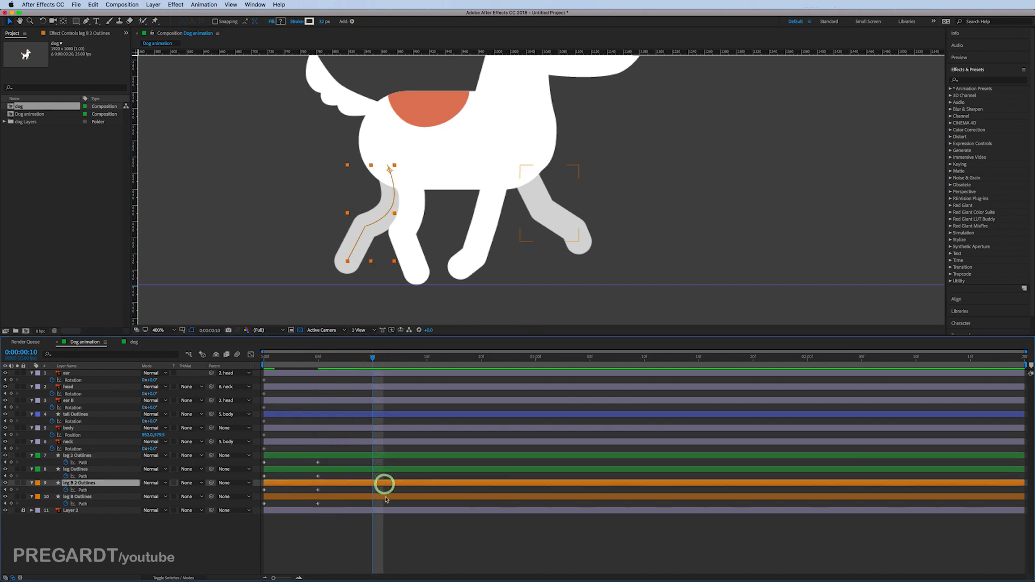
left_click(386, 497)
left_click(86, 21)
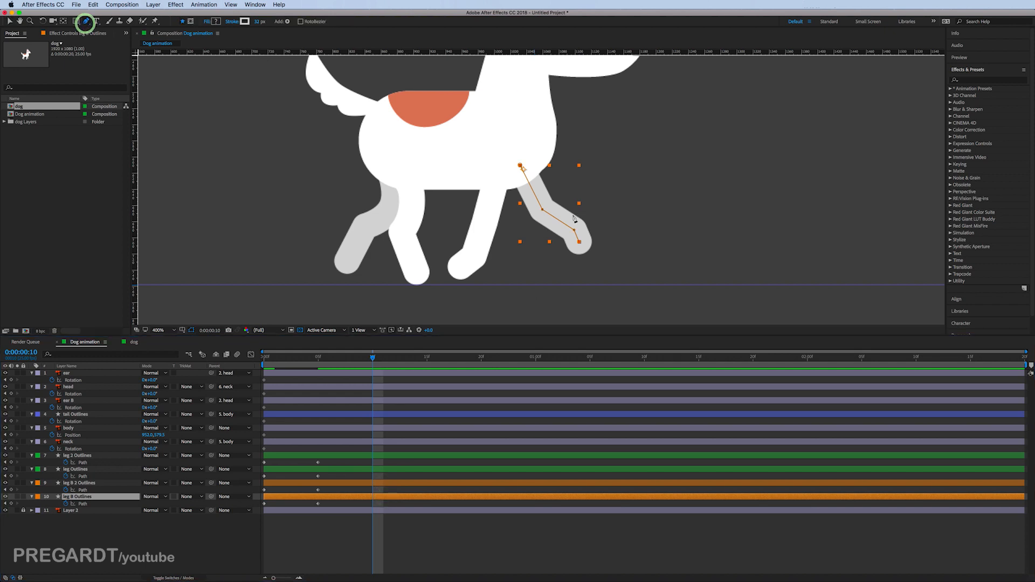
key("v")
left_click(510, 261)
left_click(615, 153)
left_click_drag(616, 155, 495, 270)
key("super+t")
left_click_drag(538, 187, 520, 166)
left_click_drag(607, 261, 583, 268)
key("Return")
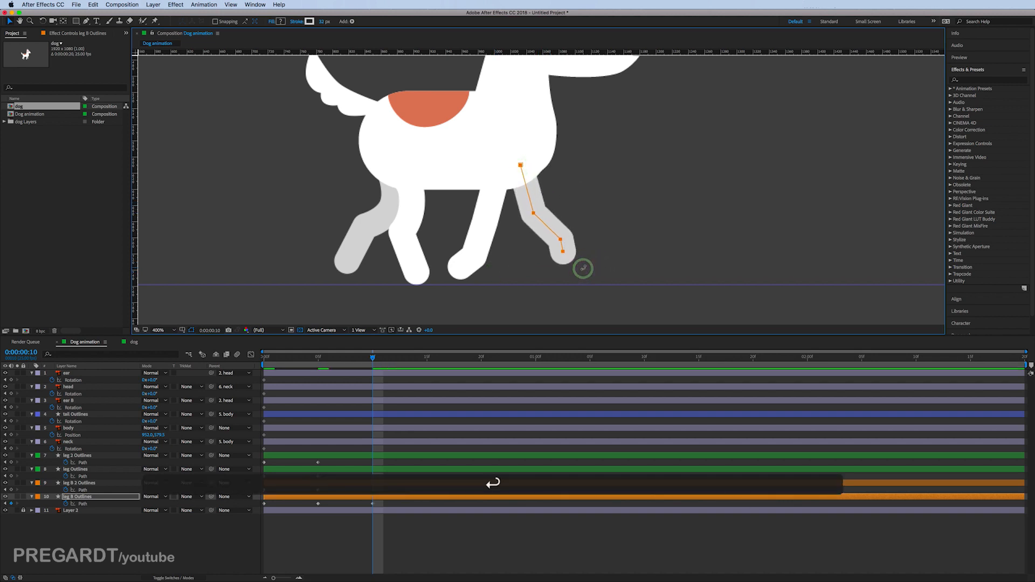
Straighten the leg B Outlines path by lowering the ankle and paw to the guide and adjusting the knee and top points.
left_click_drag(570, 192, 550, 261)
left_click_drag(537, 213, 536, 216)
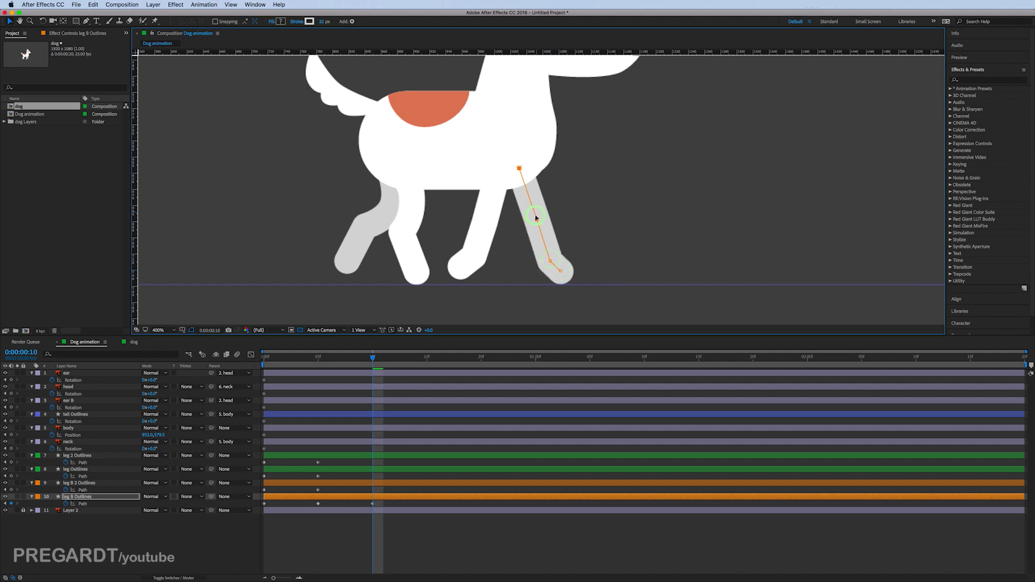
left_click_drag(539, 151, 501, 177)
left_click_drag(518, 169, 521, 165)
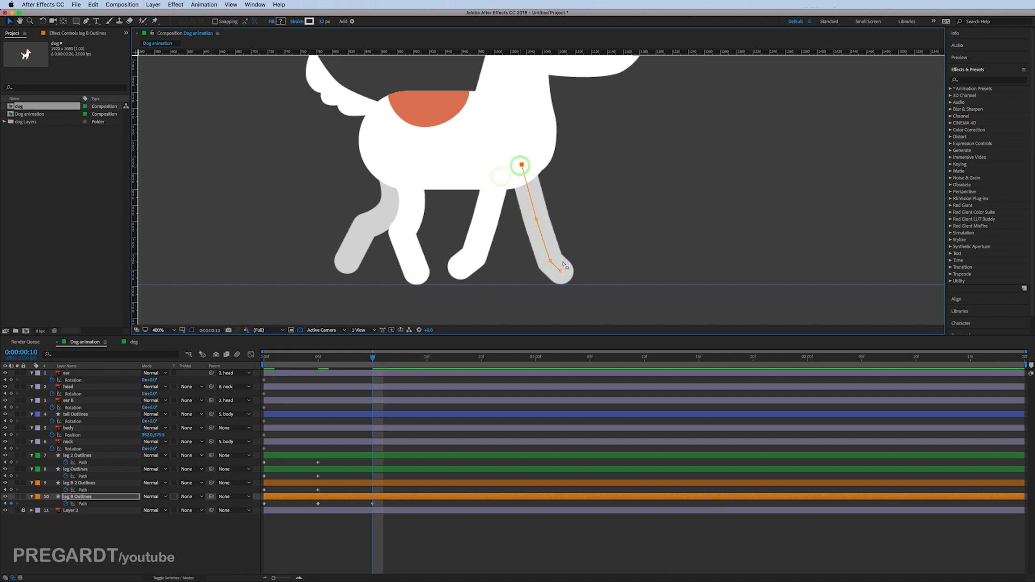
left_click_drag(371, 357, 372, 380)
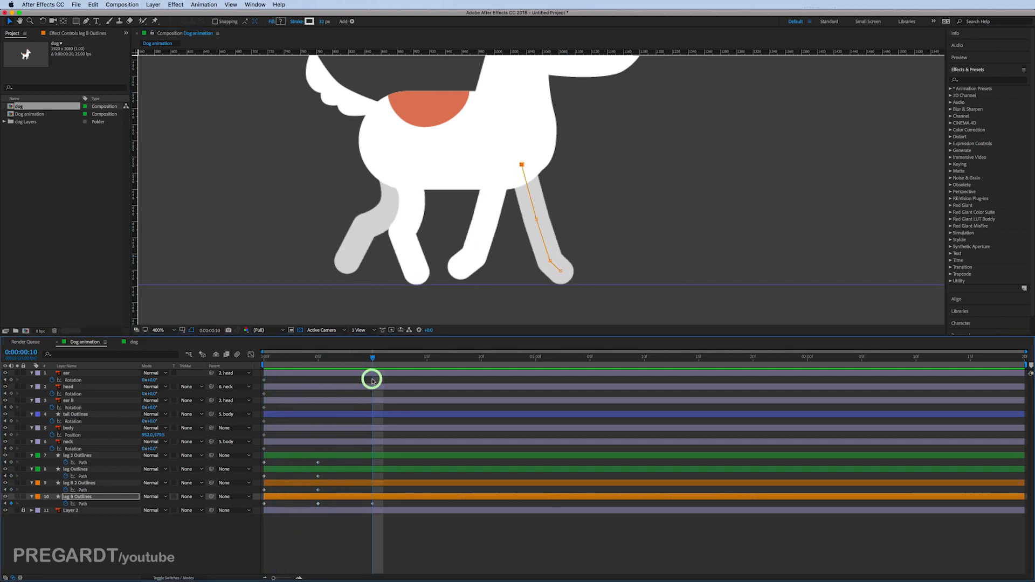
At 0:00:00:10, rotate the leg B 2 Outlines path with free transform and move it forward under the body.
left_click(318, 490)
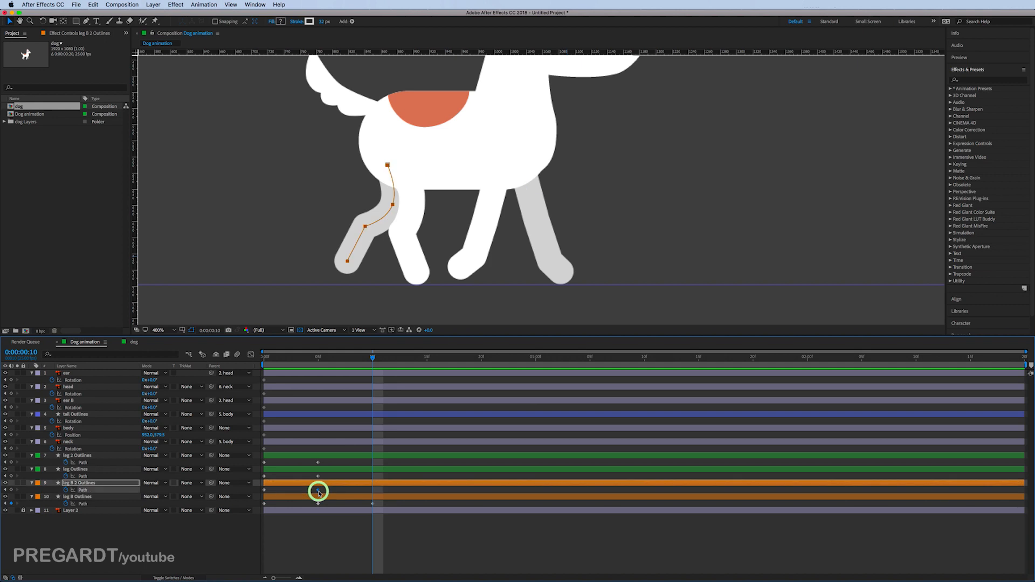
double_click(388, 164)
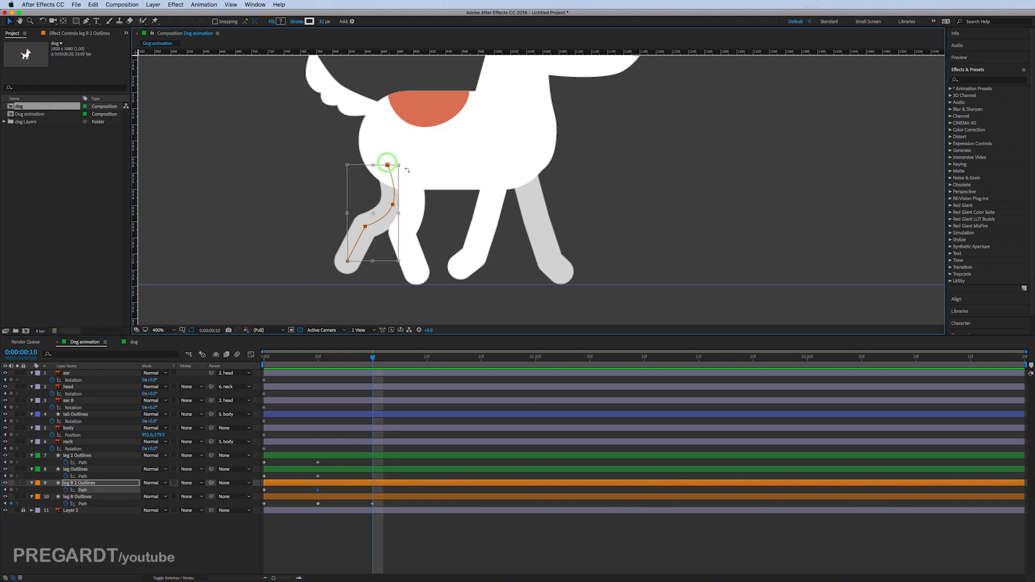
left_click_drag(417, 167, 429, 180)
left_click_drag(380, 214, 398, 214)
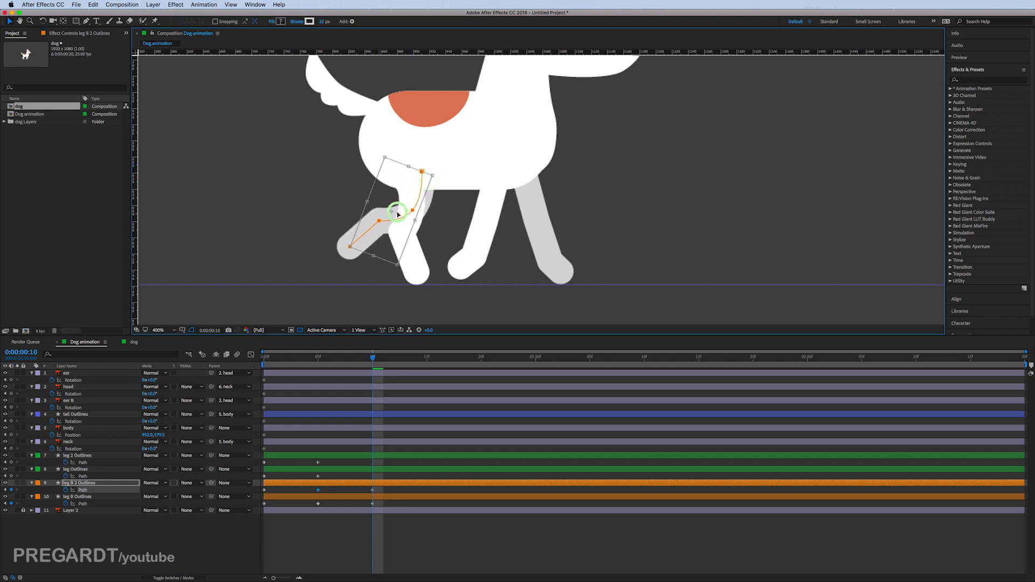
key("Return")
Lift the ankle and paw points of the leg B 2 Outlines path and curve its paw end with the Convert Vertex tool.
left_click_drag(318, 211, 390, 268)
left_click_drag(377, 221, 348, 233)
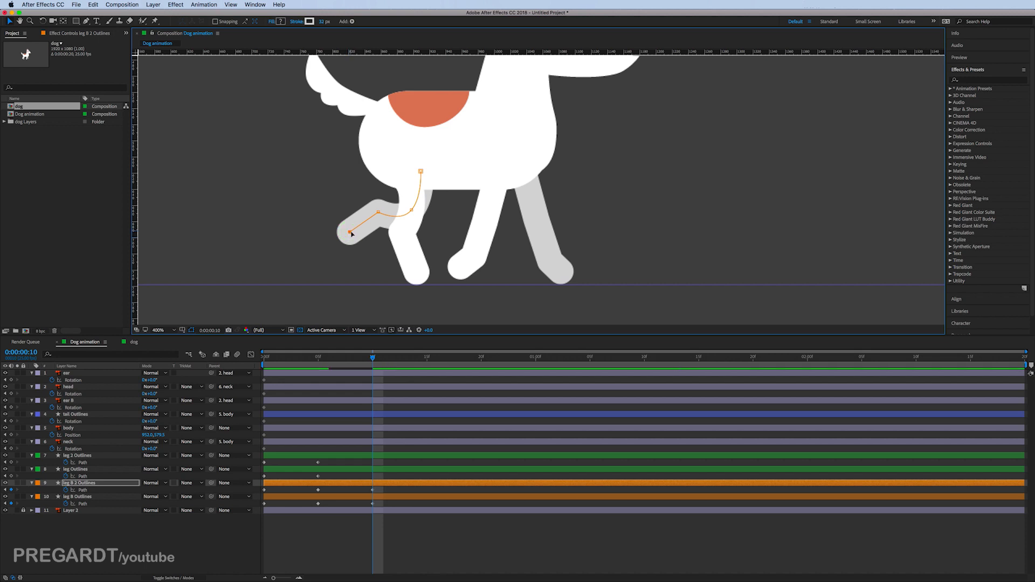
left_click(86, 22)
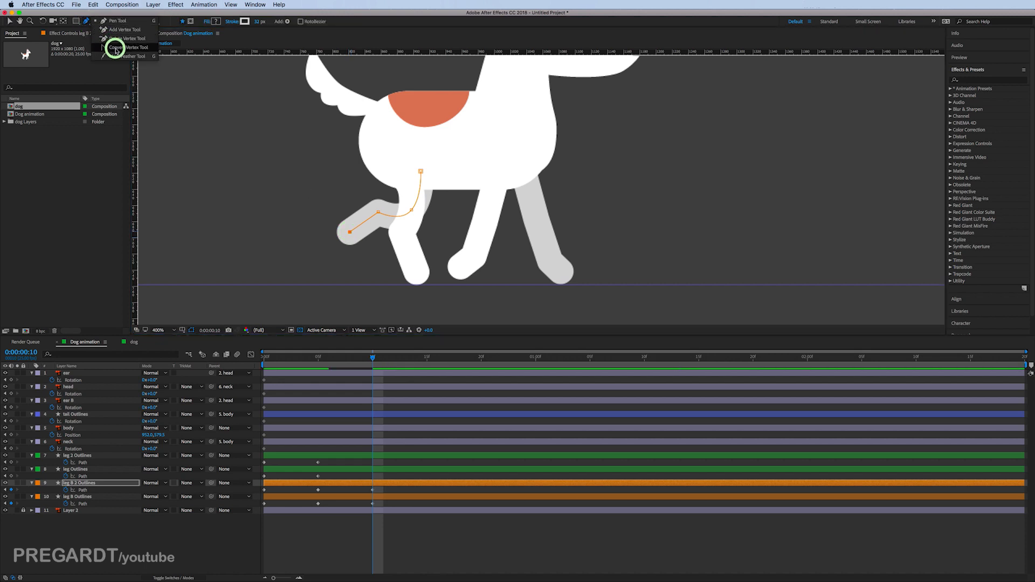
left_click(378, 214)
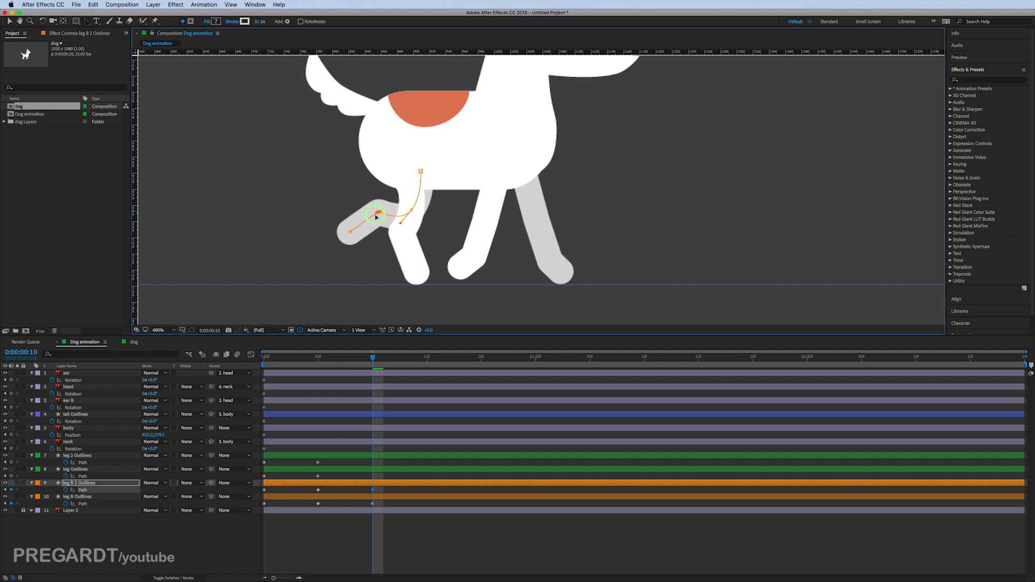
key("super+z")
mouse_move(350, 232)
left_mouse_down()
mouse_move(360, 232)
mouse_move(337, 235)
left_mouse_up()
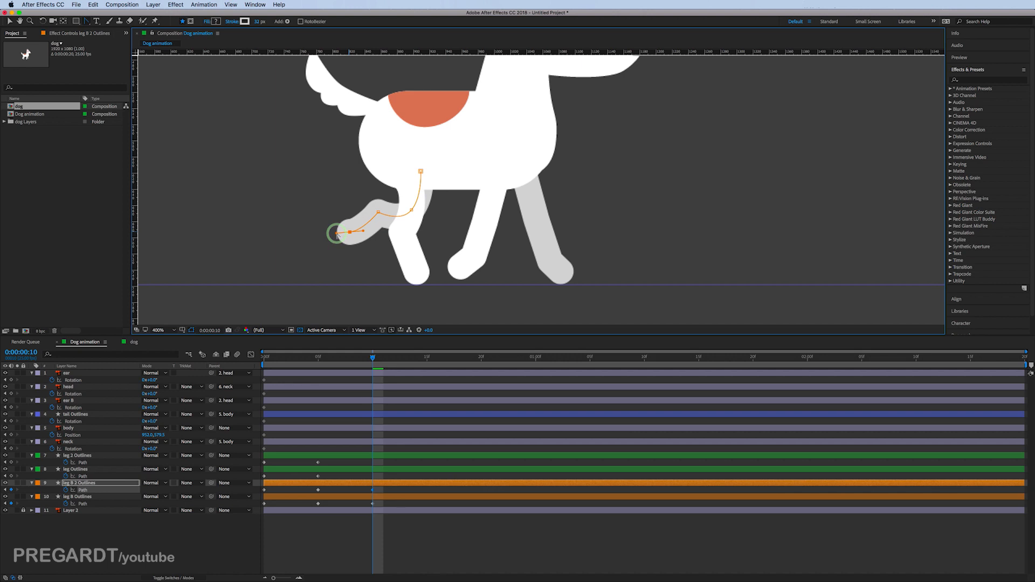
key("v")
left_click_drag(376, 364, 371, 386)
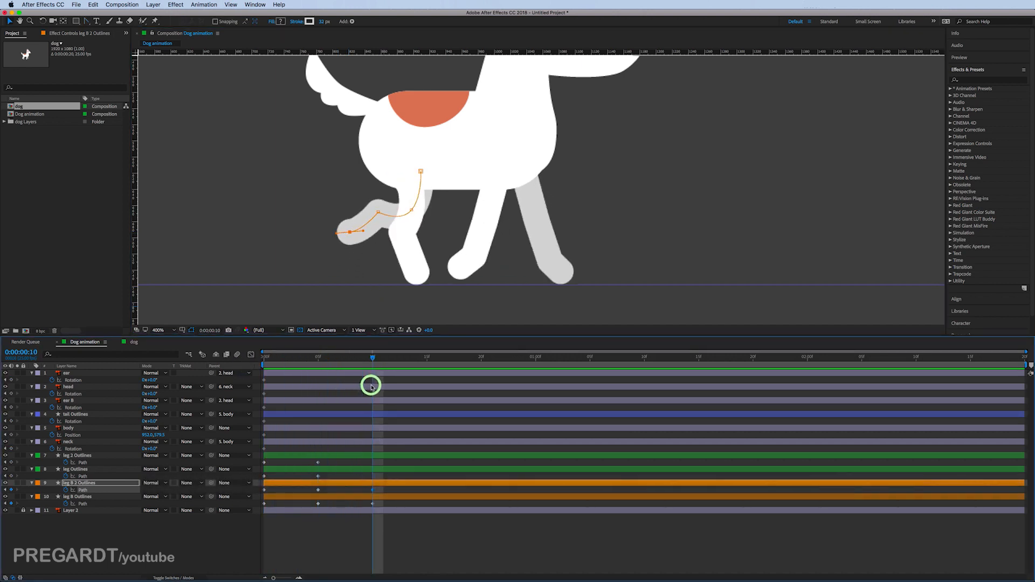
At 0:00:00:10, move the top point of the leg Outlines path slightly forward and its knee, ankle and paw points slightly backward.
left_click(379, 470)
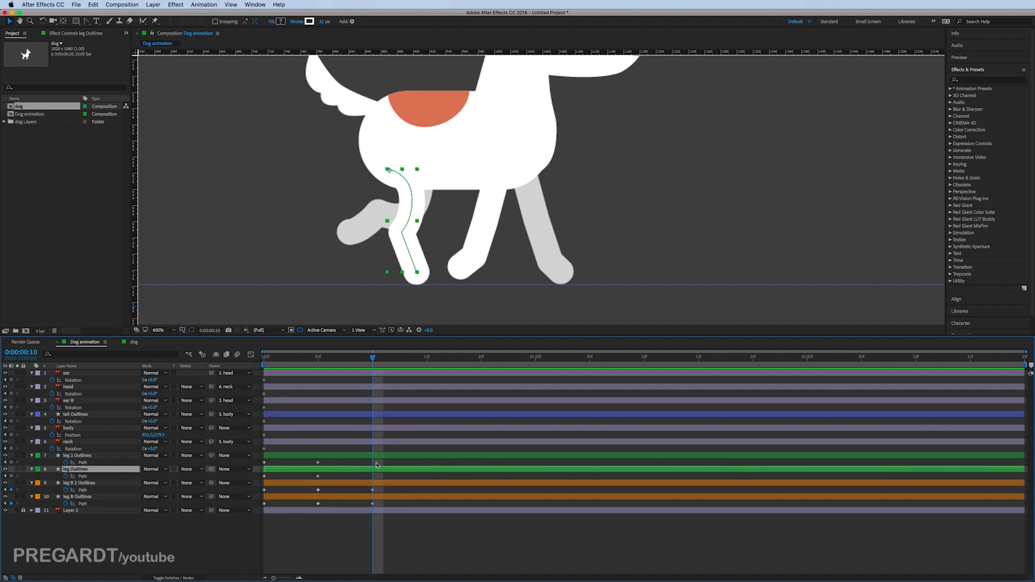
left_click(87, 22)
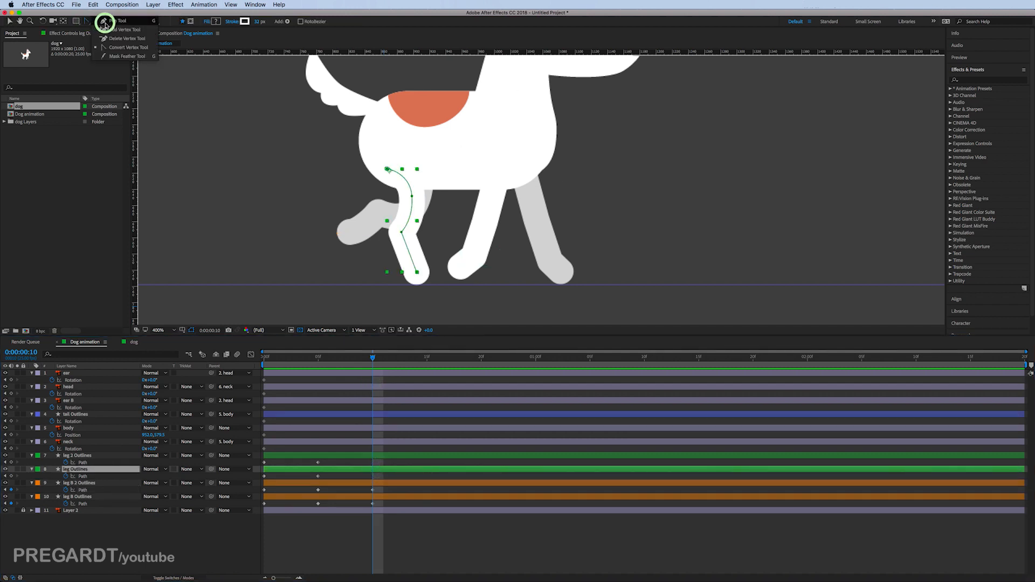
left_click(402, 233)
key("v")
left_click_drag(450, 157, 360, 300)
key("super+t")
key("Return")
left_click_drag(357, 147, 388, 178)
left_click_drag(383, 169, 391, 167)
left_click(408, 197)
left_click_drag(413, 272, 410, 272)
left_click_drag(398, 232, 394, 232)
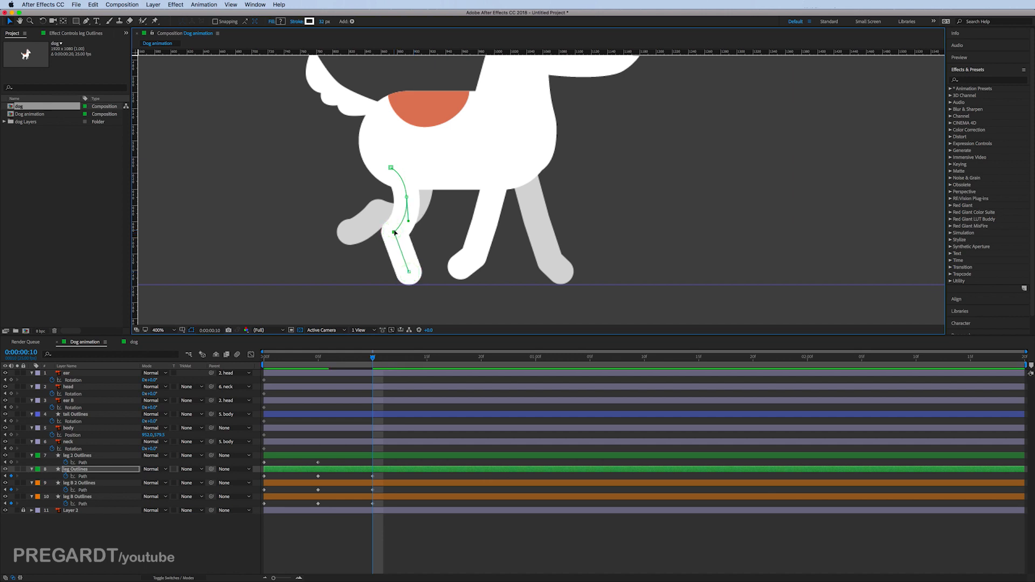
Back at 0:00:00:05, raise the ankle and paw points of the leg Outlines path and curve the paw end with the Convert Vertex tool.
left_click_drag(372, 360, 320, 361)
left_click_drag(401, 233, 402, 230)
left_click(419, 269)
left_click_drag(421, 272, 419, 267)
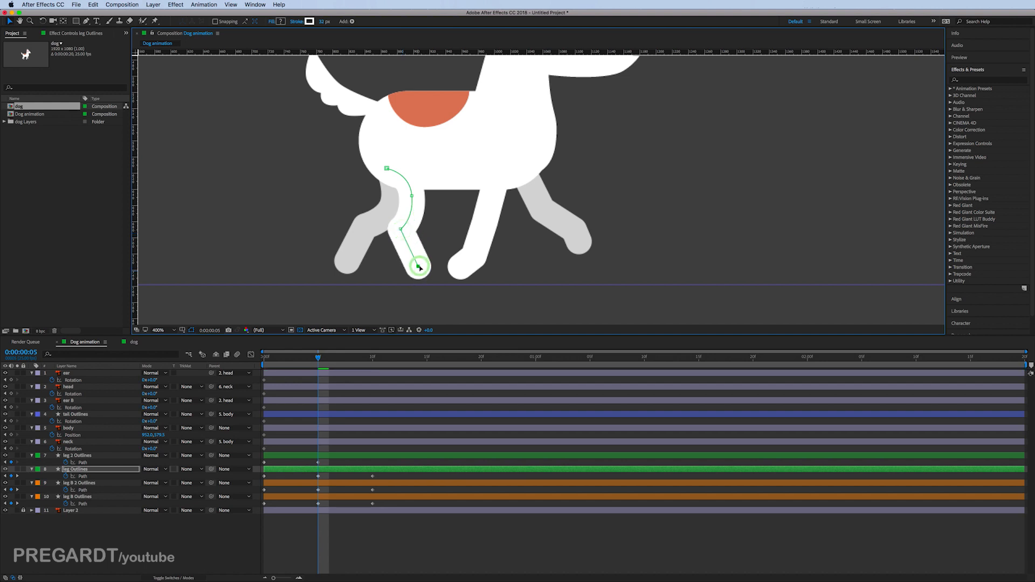
left_click_drag(86, 21, 108, 47)
left_click_drag(418, 267, 416, 283)
key("v")
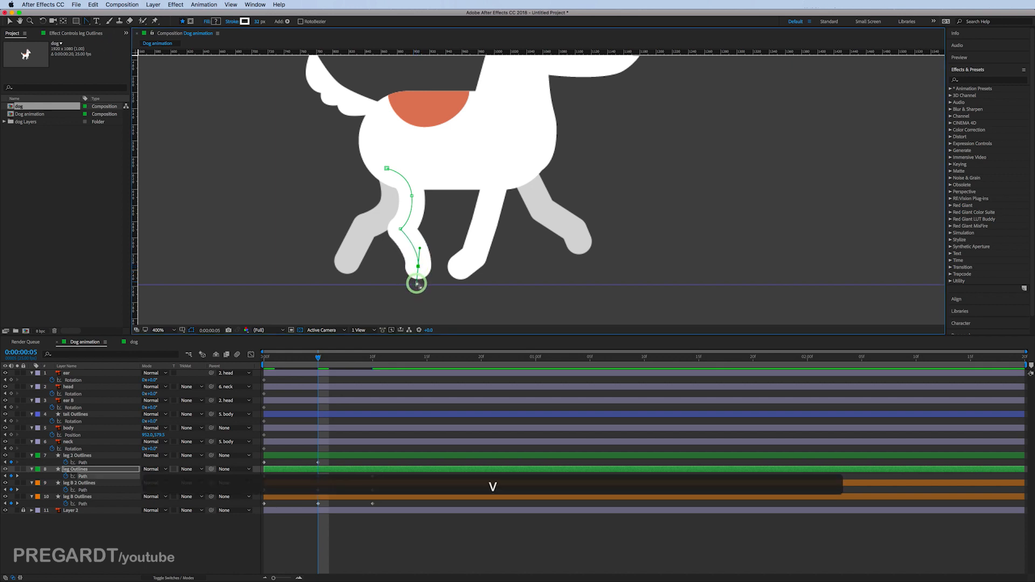
At 0:00:00:10, bend the leg 2 Outlines path: raise its knee, lift the ankle and paw points forward, and shift the top point slightly forward.
left_click_drag(319, 358, 375, 377)
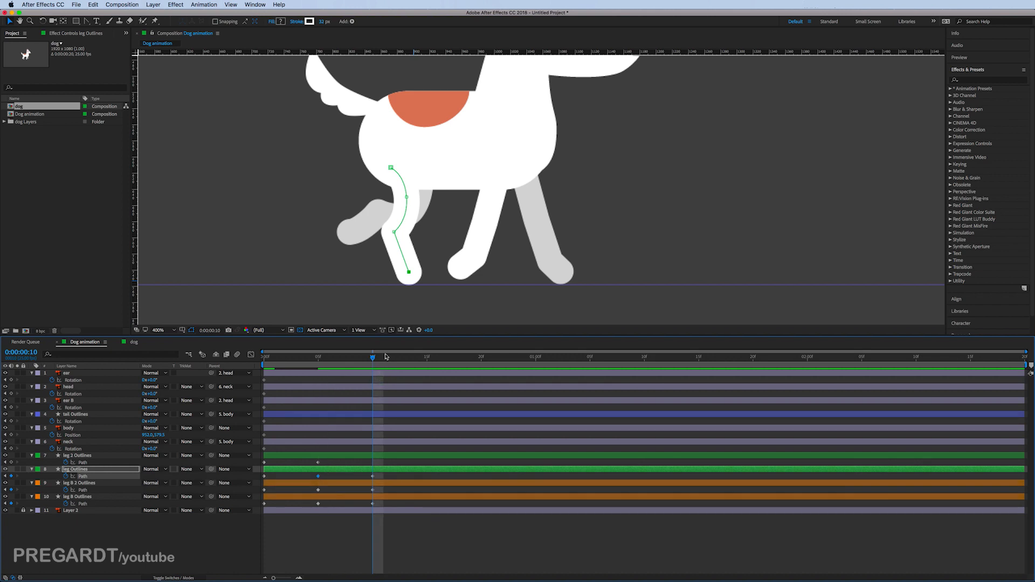
left_click(378, 457)
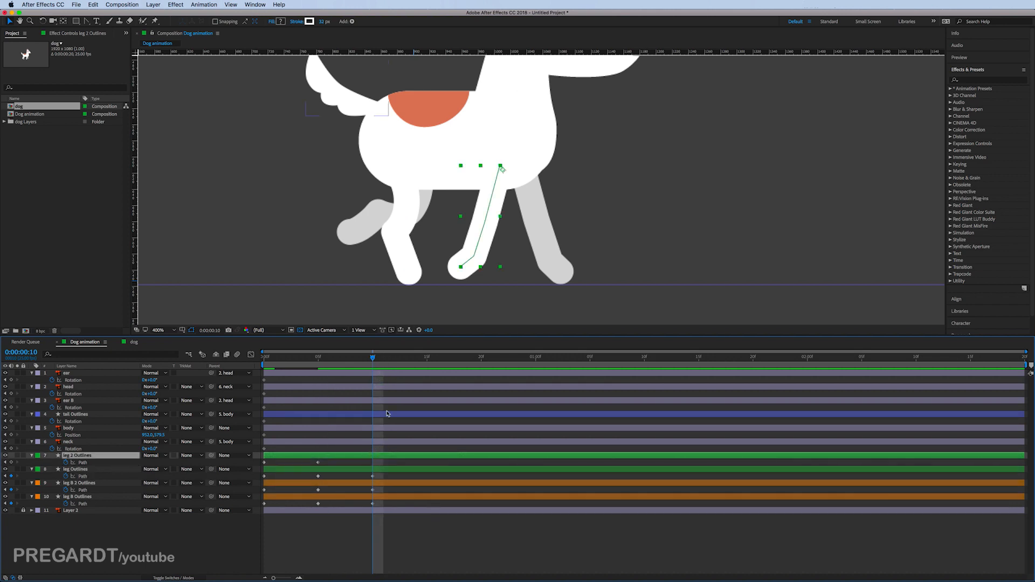
left_click_drag(88, 22, 101, 22)
left_click_drag(474, 255, 474, 257)
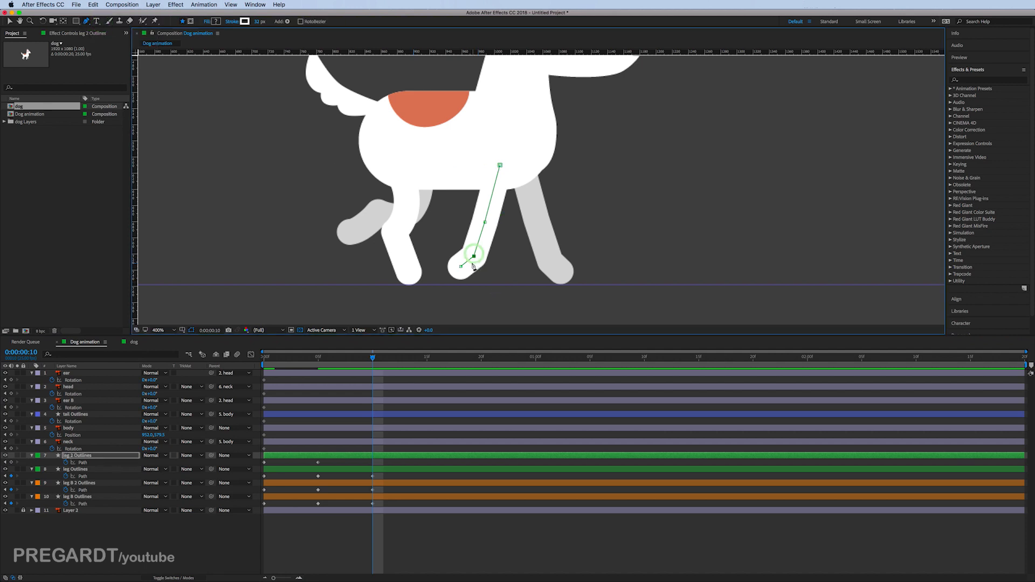
key("v")
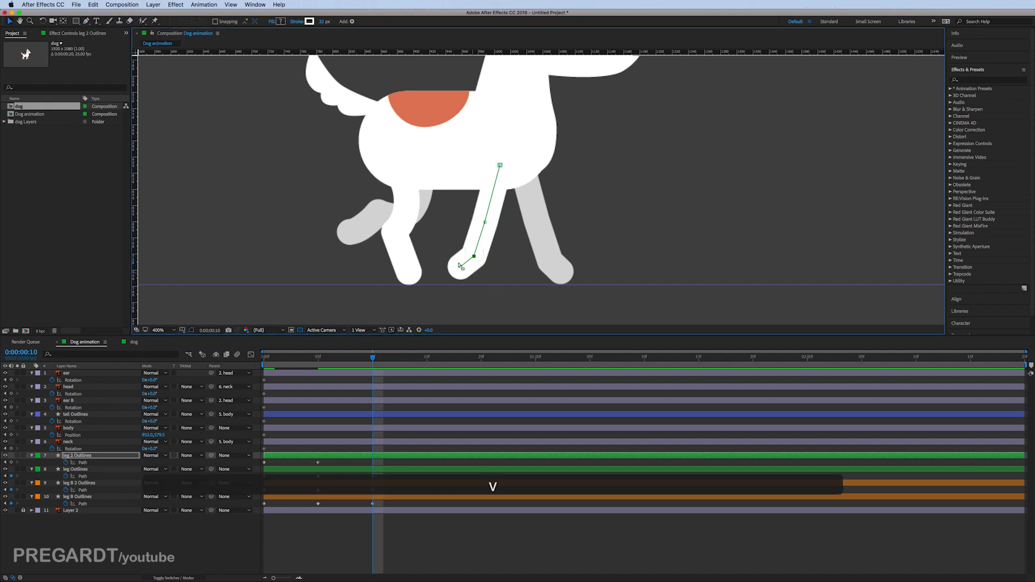
mouse_move(475, 256)
left_mouse_down()
mouse_move(490, 239)
mouse_move(480, 209)
mouse_move(481, 250)
left_mouse_up()
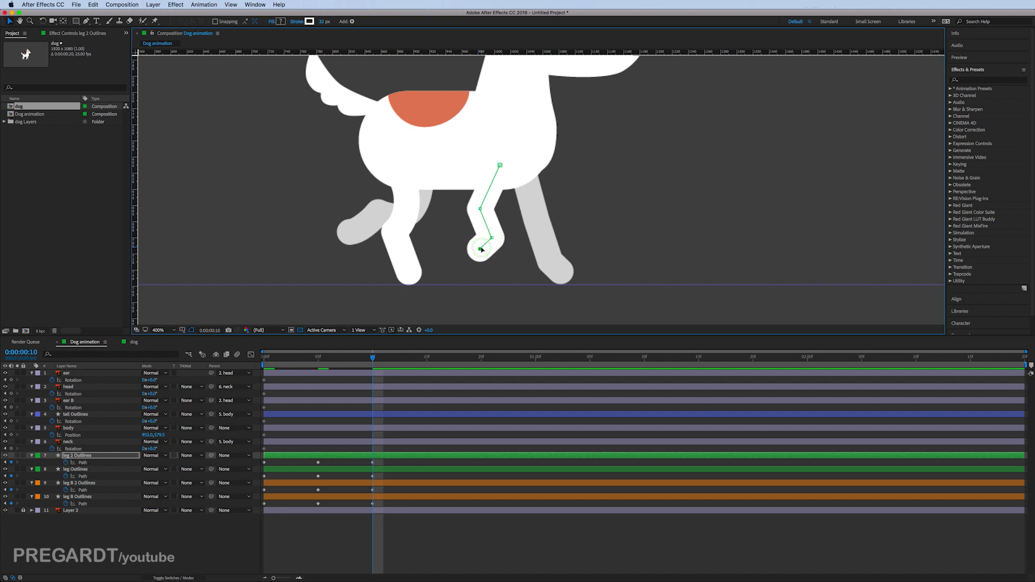
left_click_drag(500, 166, 504, 166)
left_click_drag(481, 209, 483, 207)
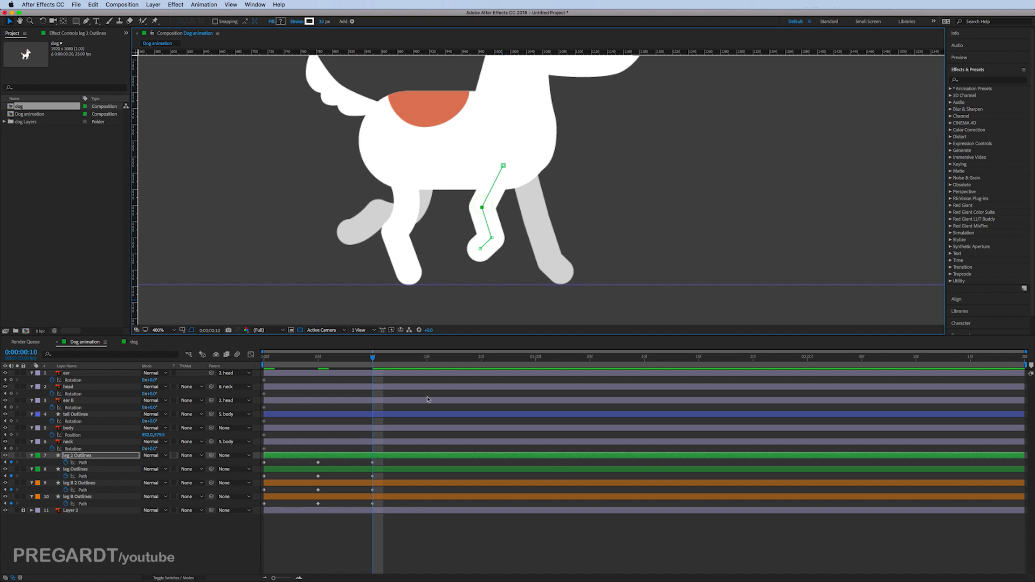
Preview the leg animation from the first frame, then return to 0:00:00:10.
left_click_drag(373, 357, 228, 358)
key("space")
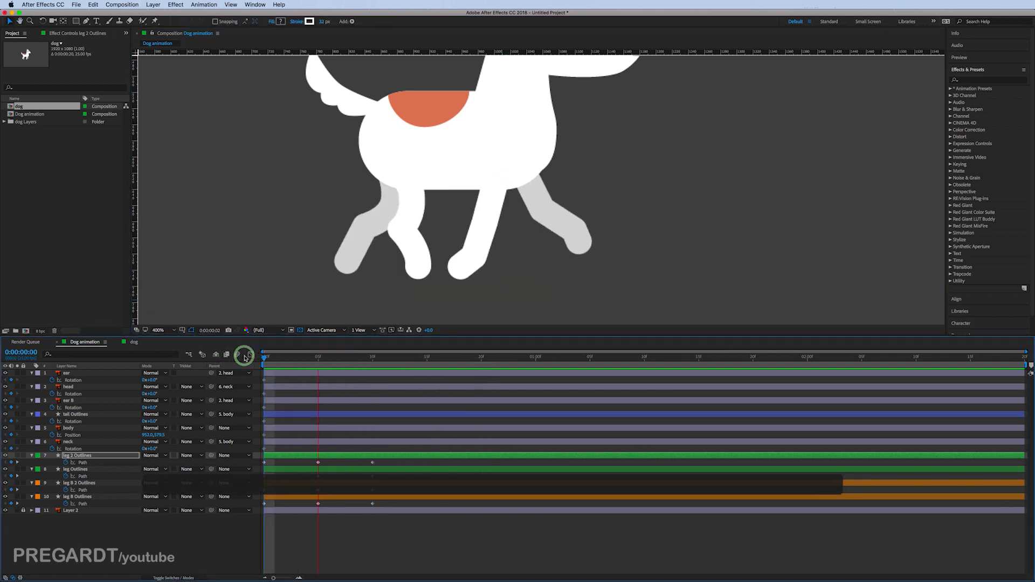
left_click(373, 357)
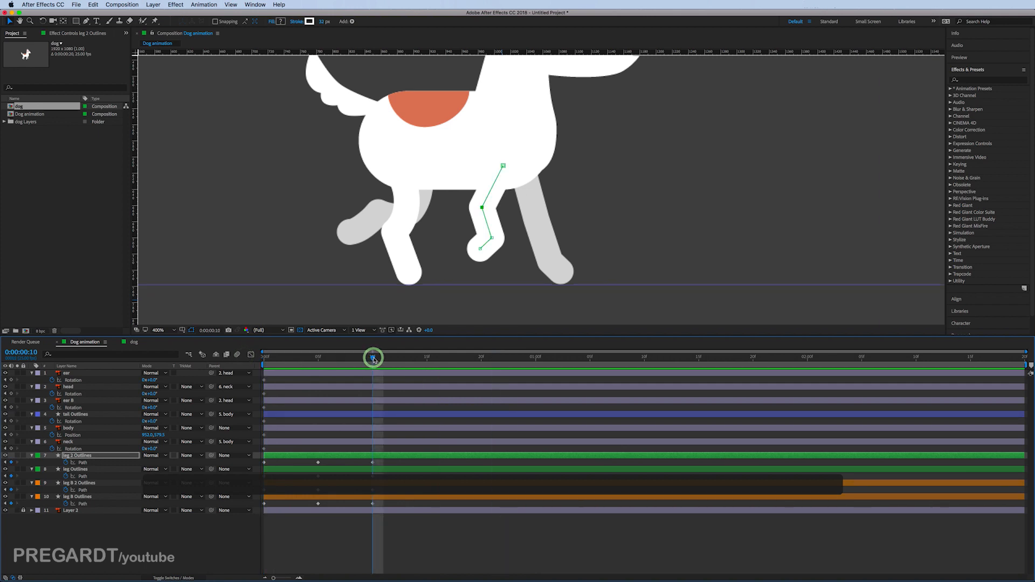
At 0:00:00:15, rotate the leg B Outlines path backward around its top point with free transform.
left_click_drag(377, 361, 430, 366)
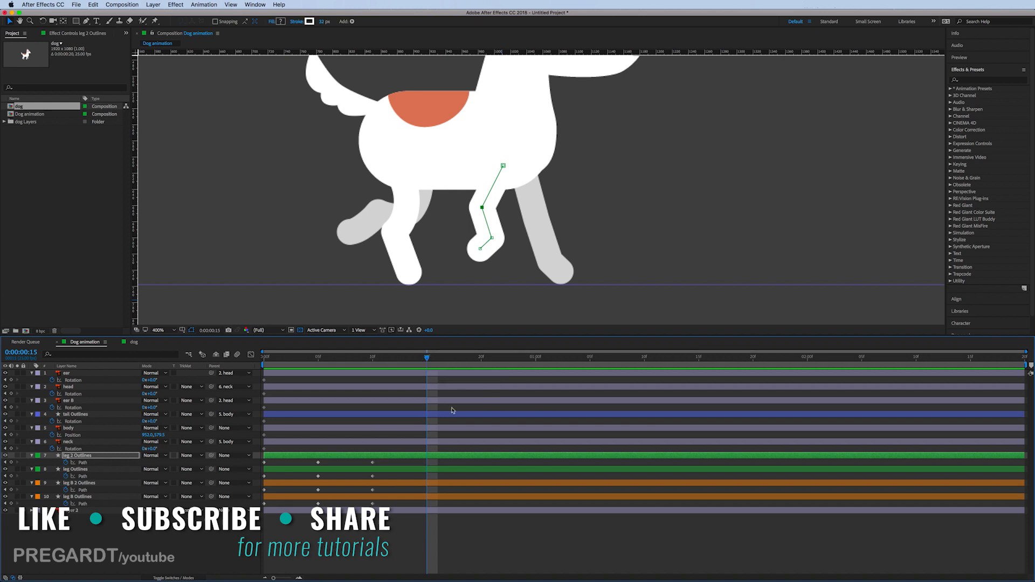
left_click(437, 462)
left_click(437, 456)
left_click(437, 469)
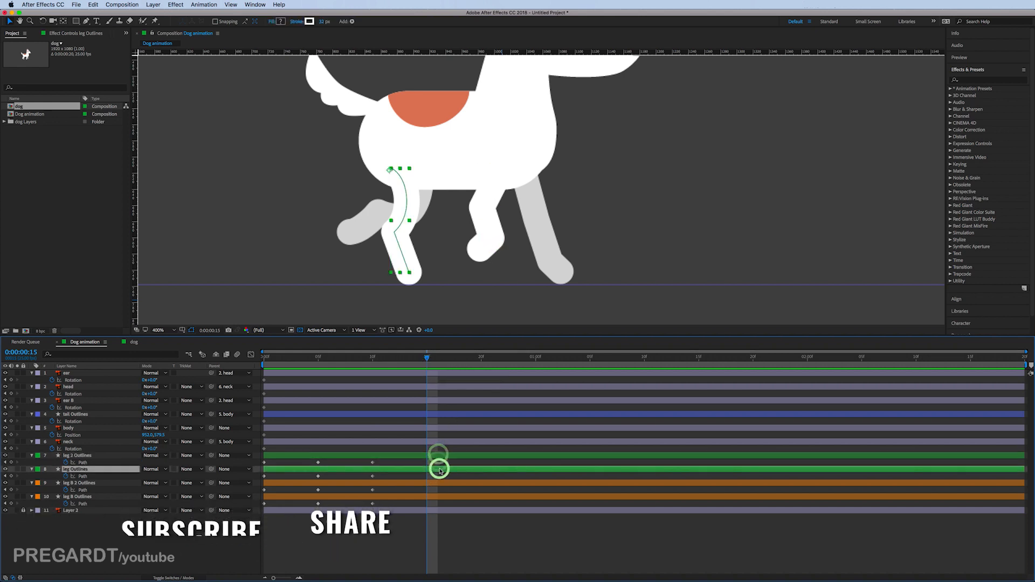
left_click(436, 484)
left_click(434, 495)
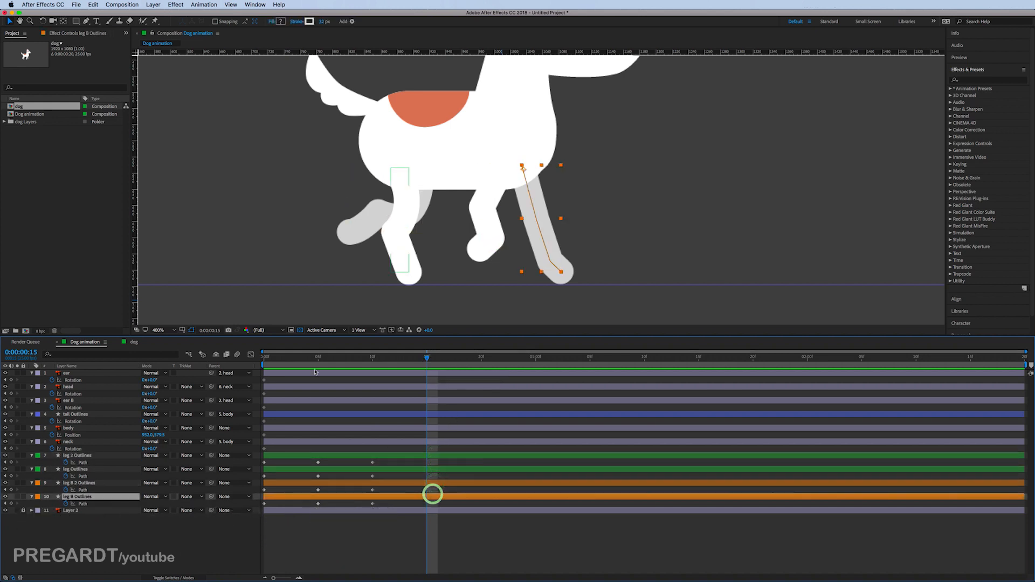
left_click(87, 22)
left_click(551, 263)
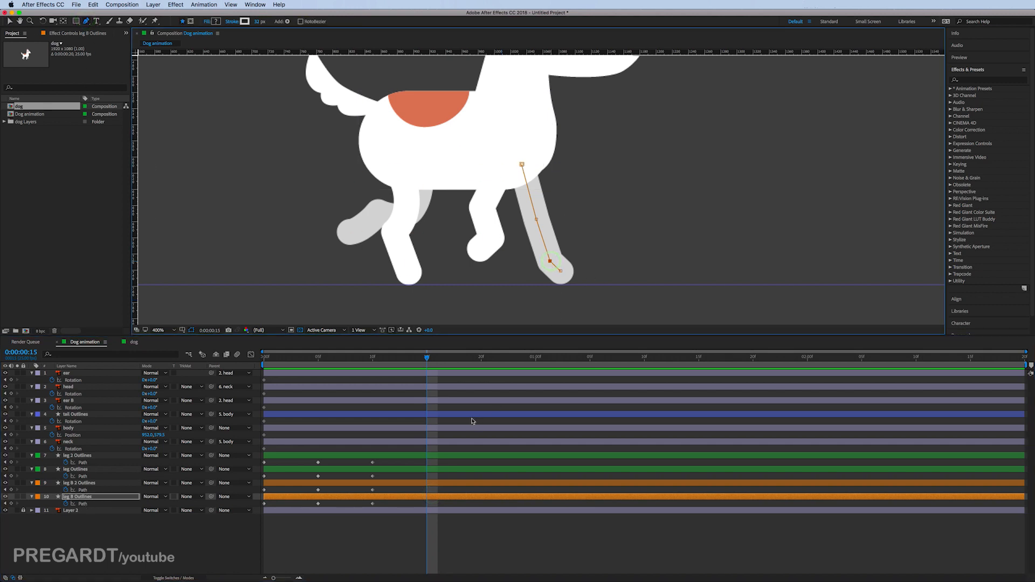
key("v")
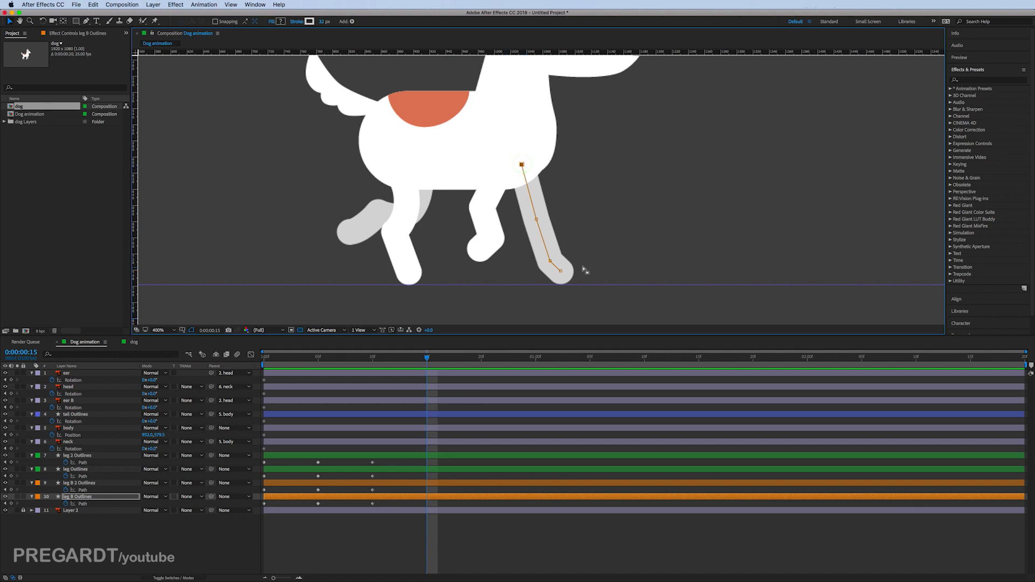
left_click(538, 287)
left_click_drag(589, 169, 493, 303)
key("super+t")
left_click_drag(543, 220, 523, 166)
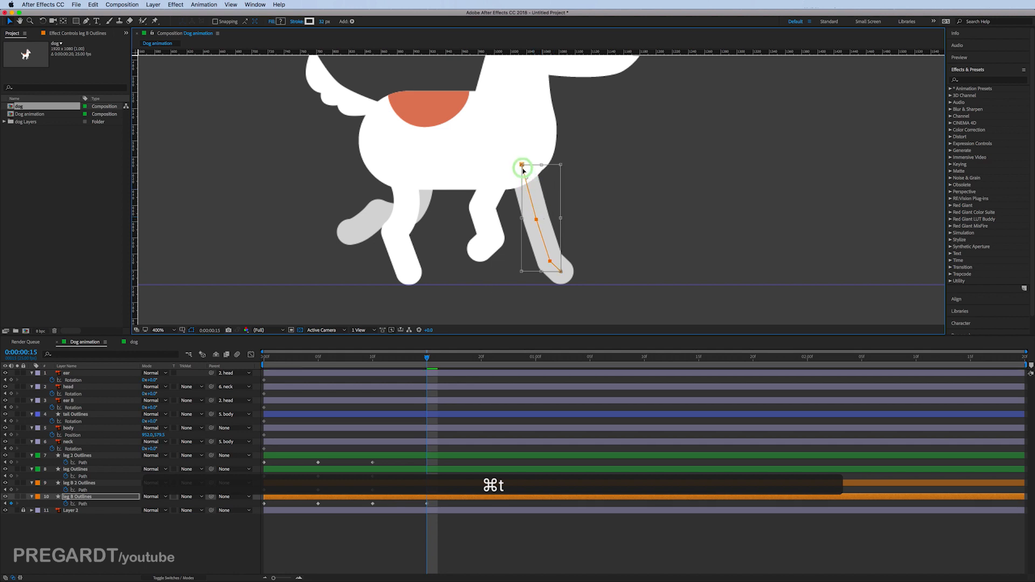
left_click_drag(583, 235, 527, 249)
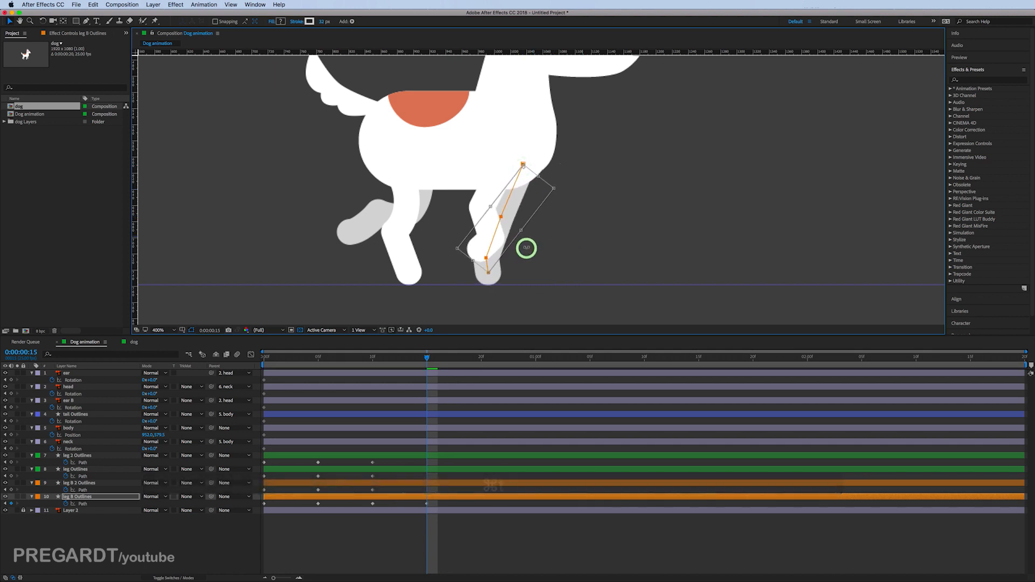
key("Return")
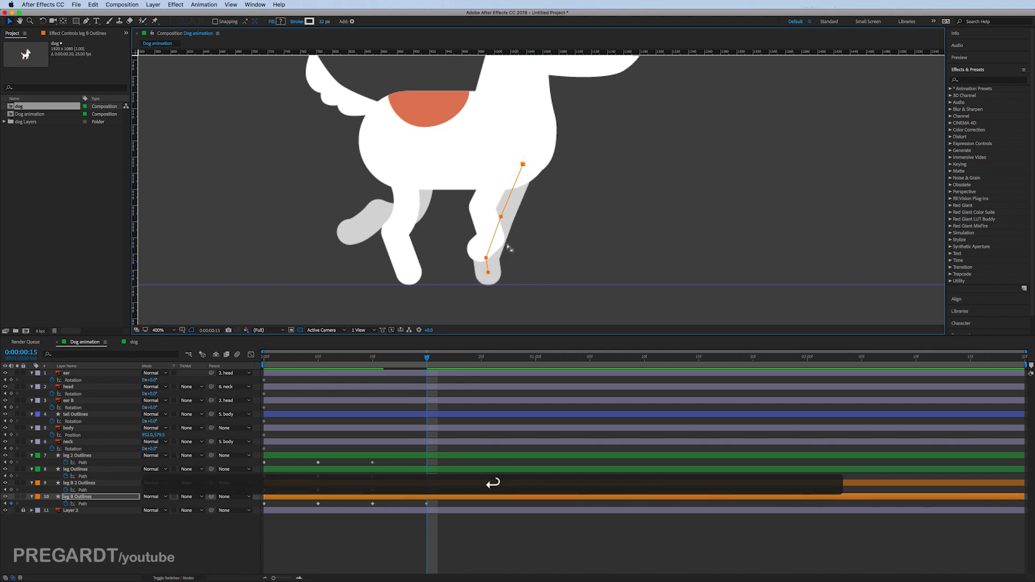
Lower the ankle point of the leg B Outlines path slightly and shift it backward.
left_click(468, 264)
left_click_drag(485, 257, 482, 264)
left_click(489, 273)
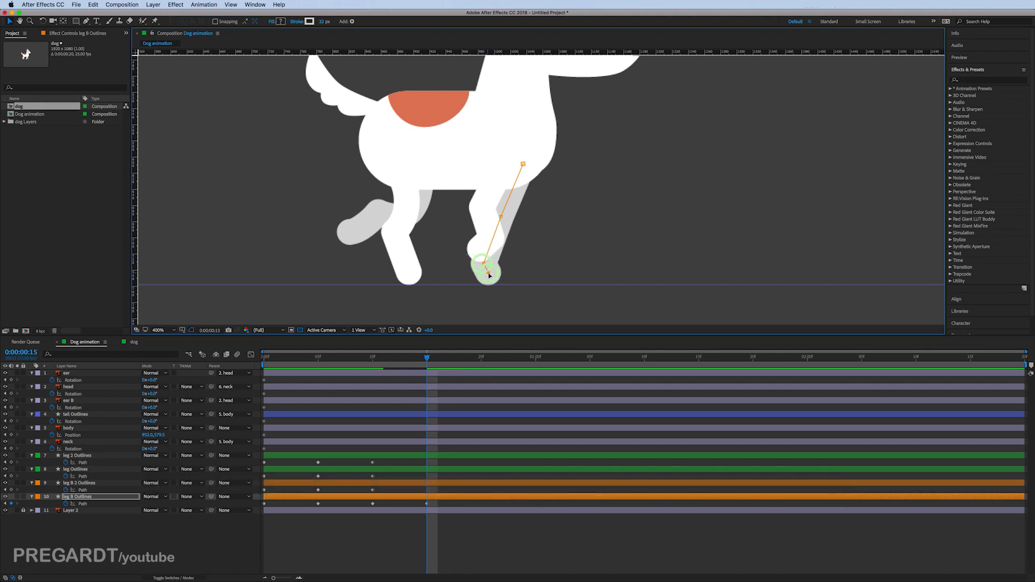
left_click(524, 164)
At 0:00:00:15, rotate the leg 2 Outlines path forward around its top point and adjust its points into a raised, bent foreleg.
left_click(430, 455)
left_click(85, 21)
double_click(504, 165)
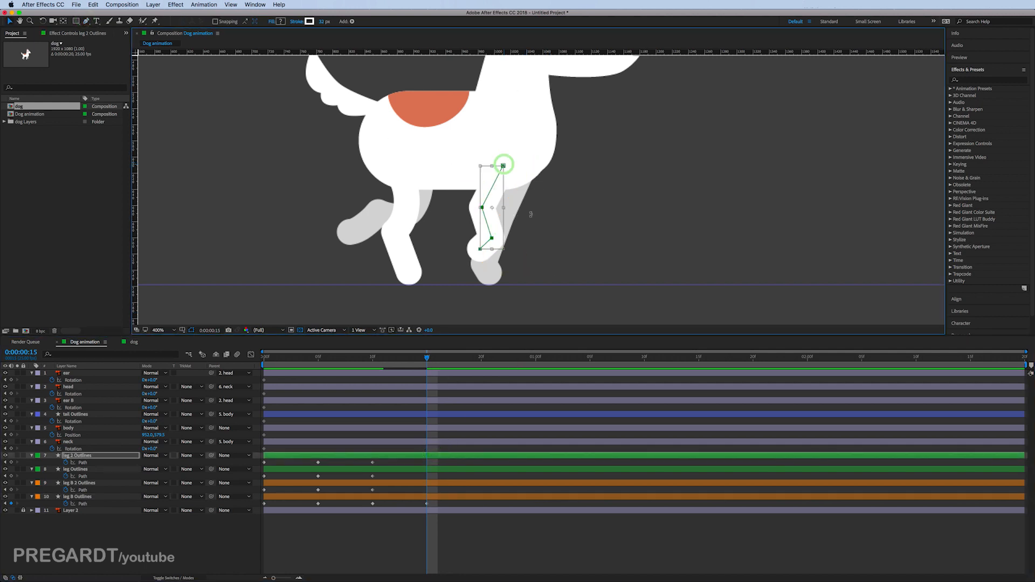
left_click_drag(491, 208, 501, 171)
left_click_drag(538, 244, 520, 261)
key("Return")
left_click_drag(542, 226, 546, 219)
left_click(512, 207)
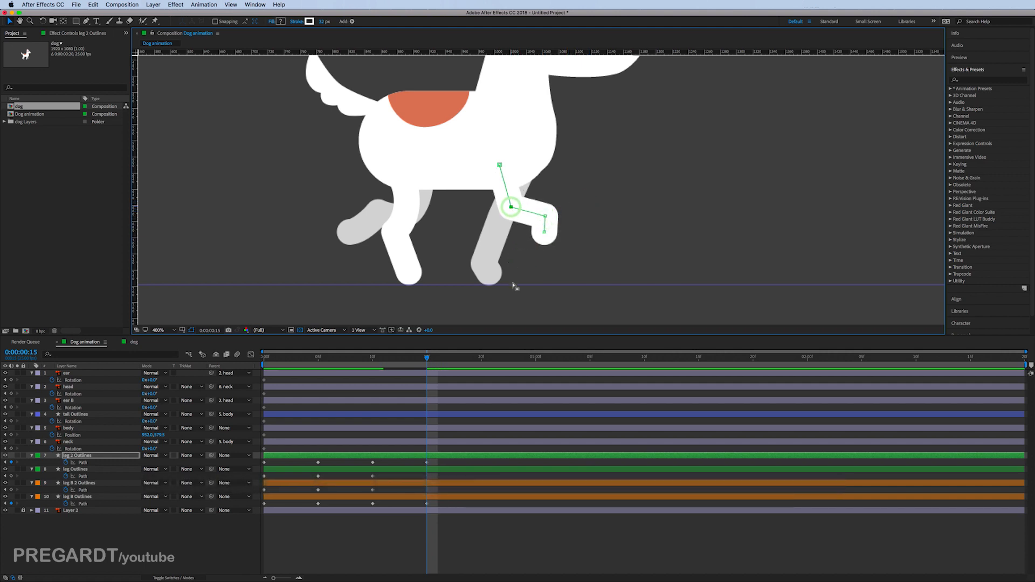
At 0:00:00:15, rotate the lower points of the leg Outlines path backward with free transform and reposition its knee point.
left_click(432, 471)
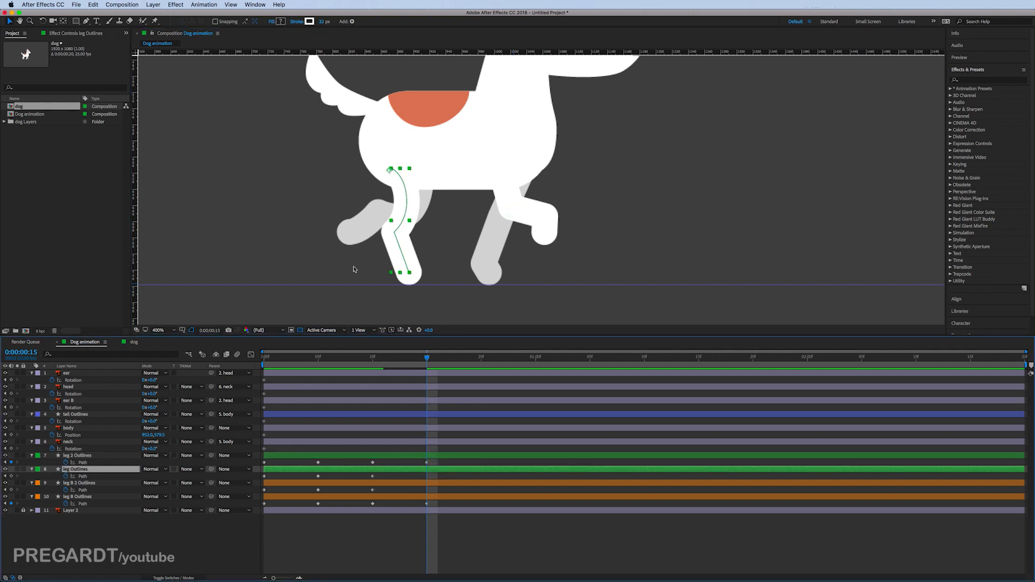
left_click(86, 22)
left_click(407, 197)
key("v")
left_click_drag(366, 188, 442, 285)
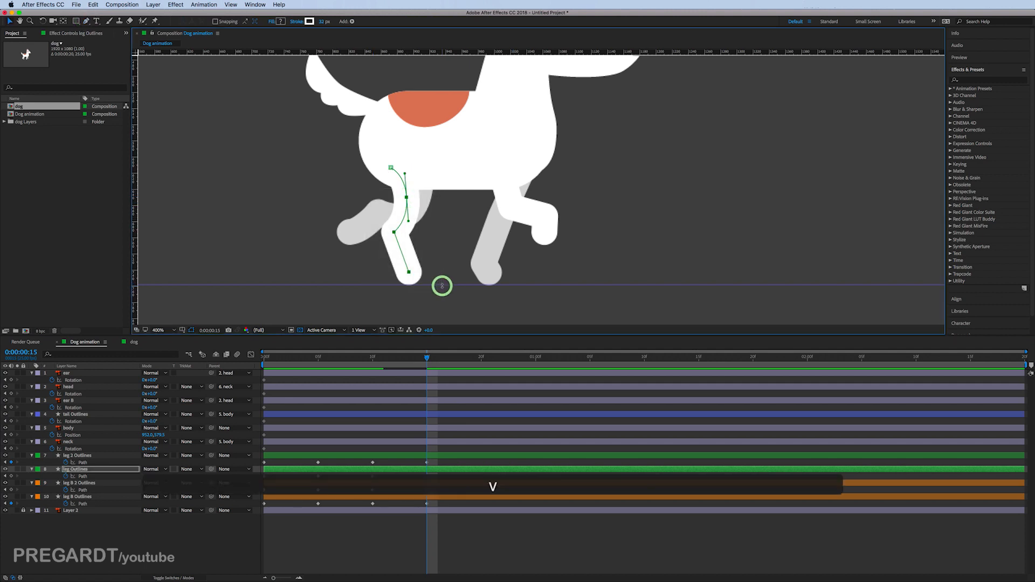
key("super+t")
left_click_drag(432, 249, 364, 243)
key("Return")
left_click_drag(369, 193, 390, 204)
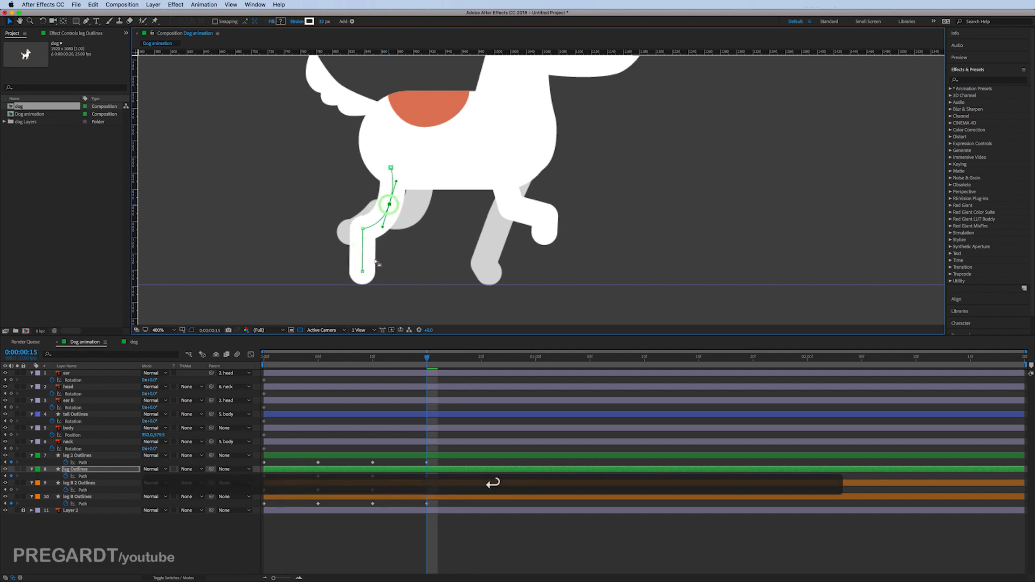
Curve the paw end of the leg Outlines path with the Convert Vertex tool and move the paw point slightly backward.
left_click(86, 22)
left_click_drag(86, 23, 106, 50)
left_click(360, 270)
left_click_drag(361, 270, 369, 280)
left_click(9, 22)
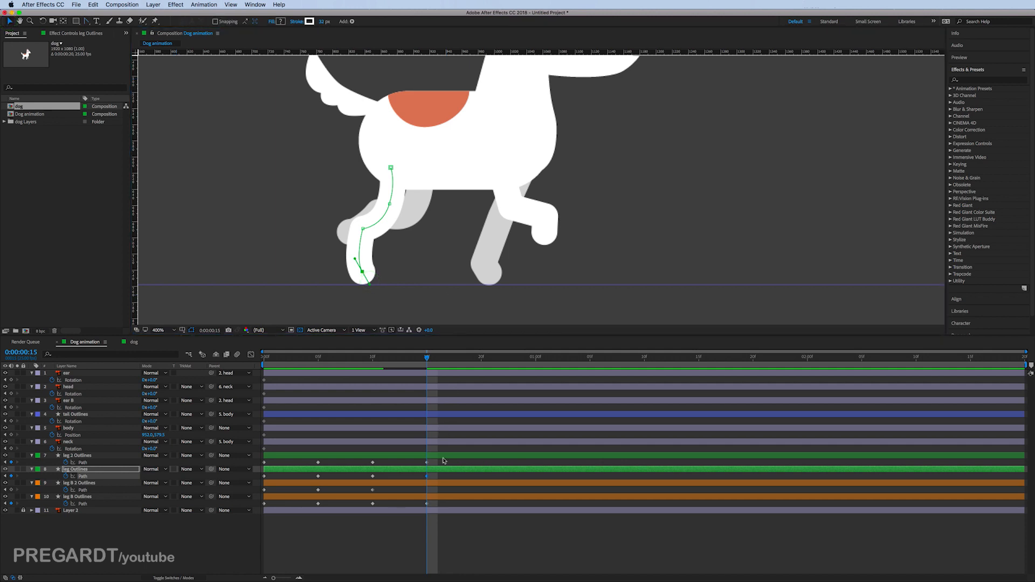
left_click_drag(340, 221, 382, 289)
left_click_drag(362, 270, 359, 270)
At 0:00:00:15, rotate the lower points of the leg B 2 Outlines path down under the body with free transform and lift the paw slightly.
left_click(444, 483)
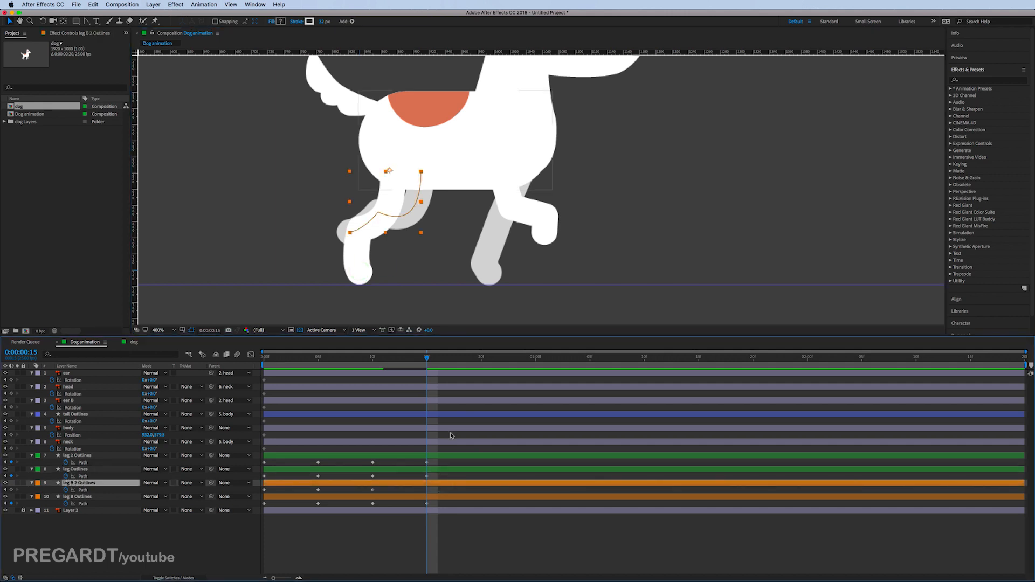
left_click_drag(87, 21, 104, 22)
left_click(422, 171)
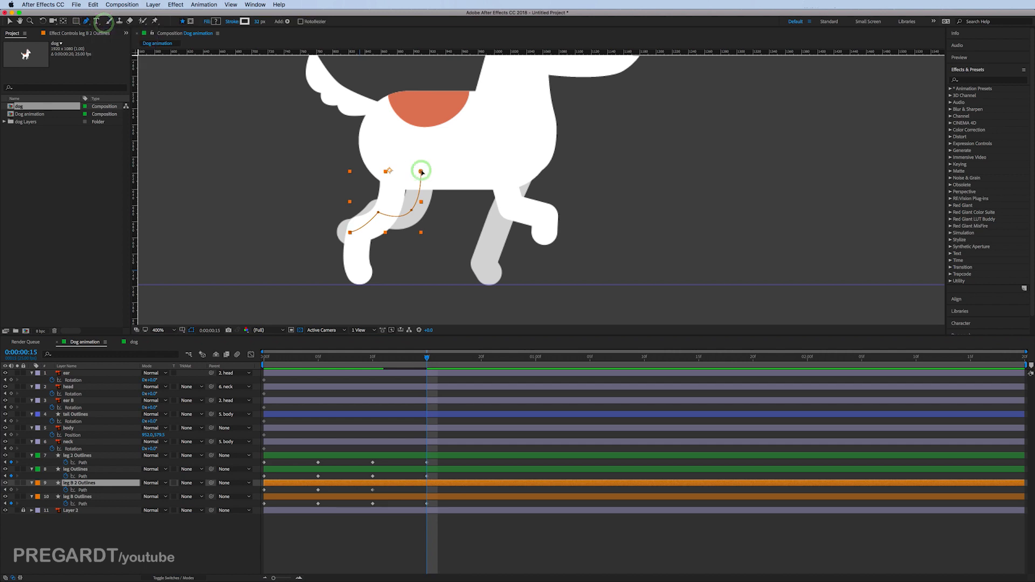
key("v")
left_click_drag(300, 175, 442, 274)
key("super+t")
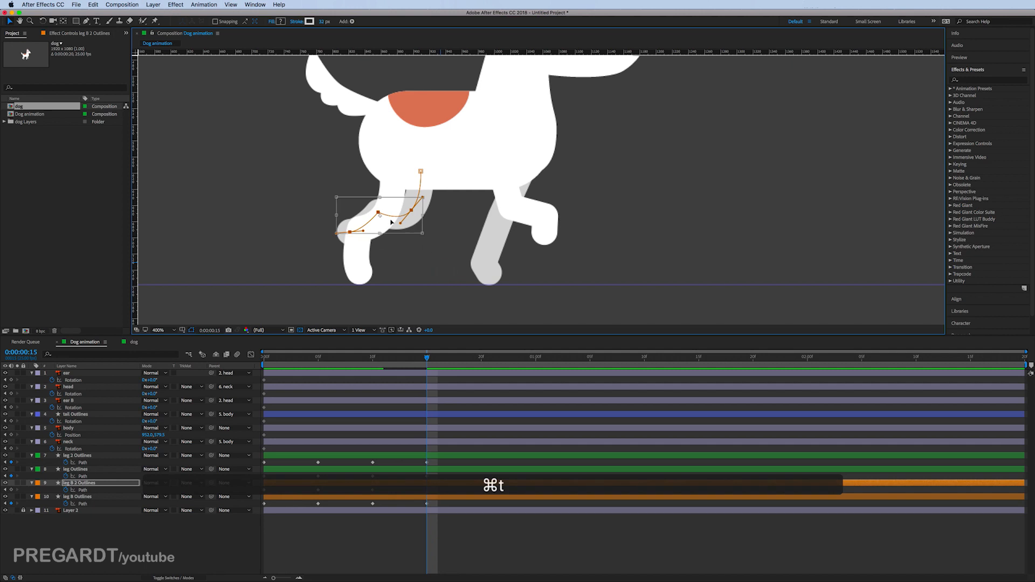
left_click_drag(380, 216, 420, 183)
left_click_drag(450, 253, 426, 198)
key("Return")
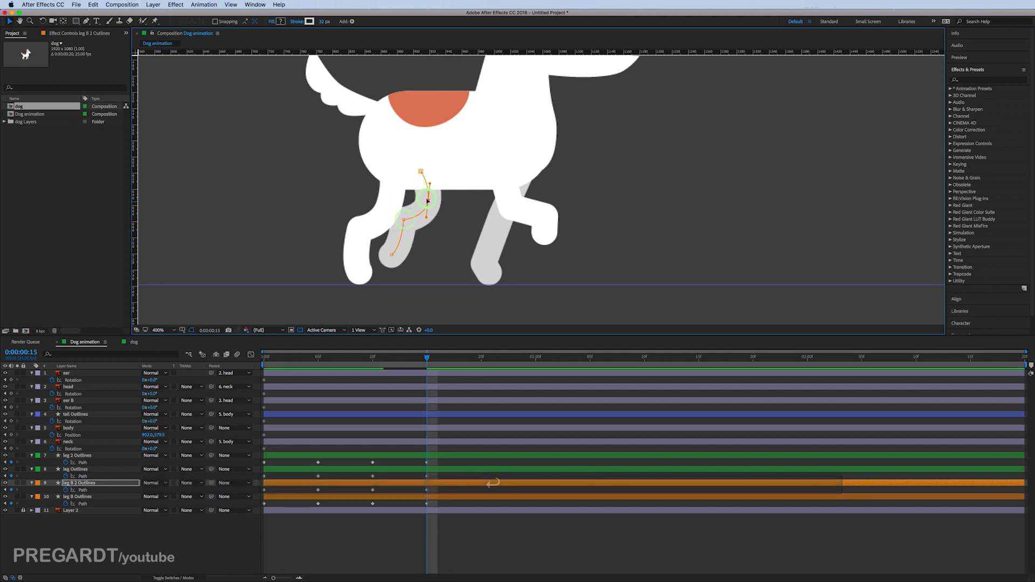
left_click_drag(392, 255, 394, 252)
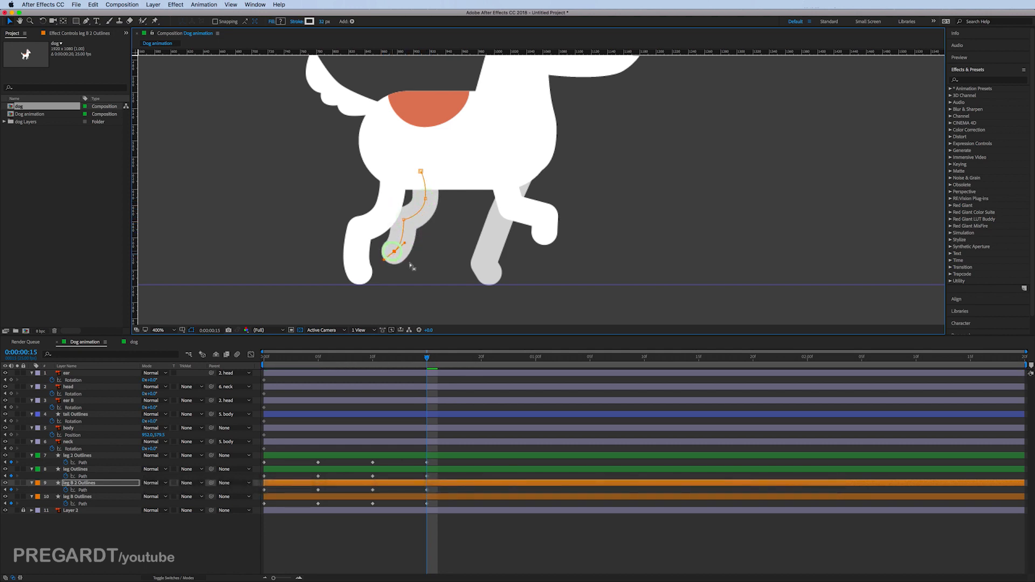
At 0:00:00:20, move the paw point of the leg B 2 Outlines path forward to the ground line and shift its knee and ankle points forward.
left_click(482, 367)
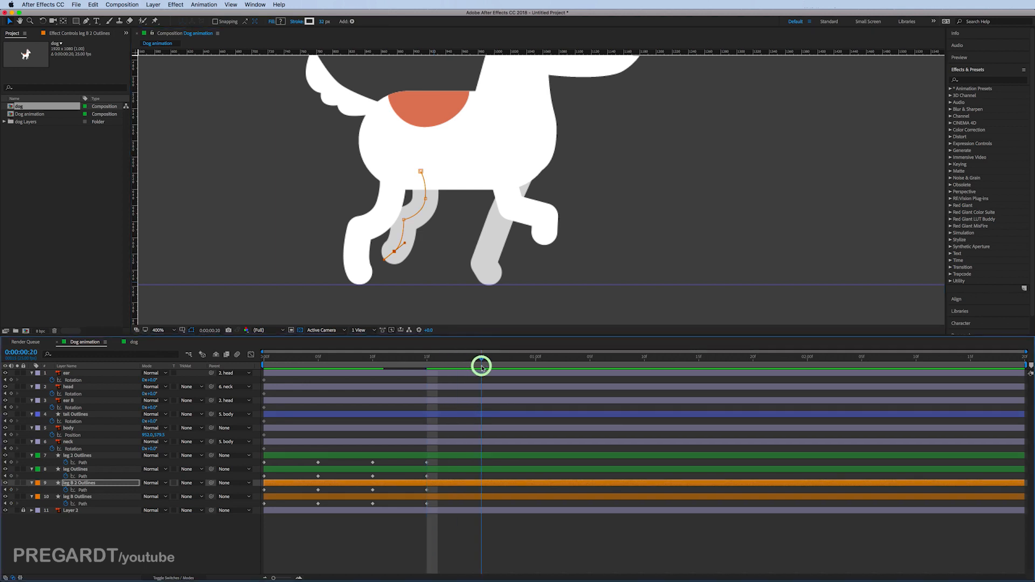
left_click_drag(393, 249, 442, 274)
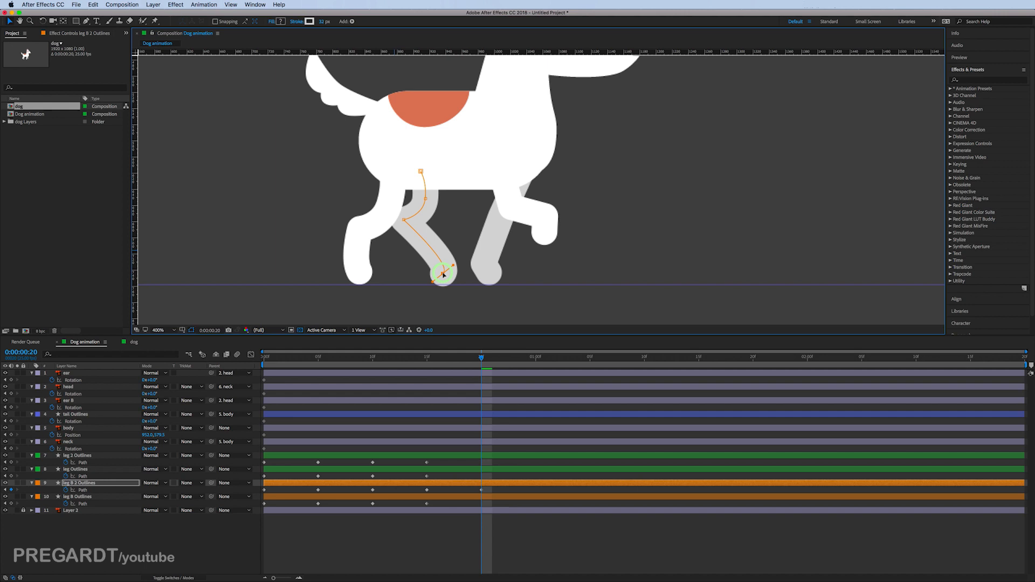
left_click_drag(404, 221, 431, 202)
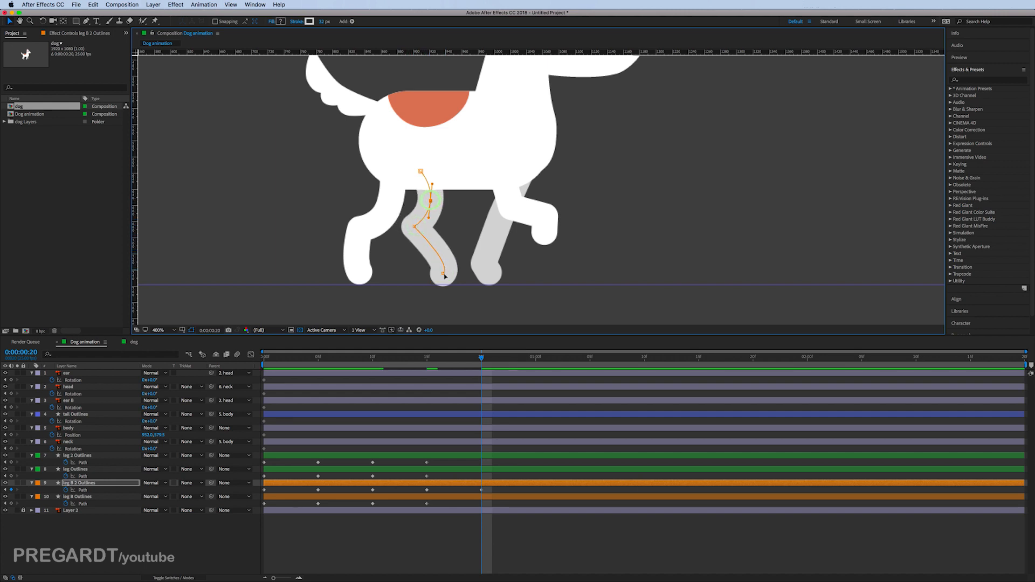
Adjust the paw handles of the leg B 2 Outlines path to a slight curve and nudge its knee point backward.
mouse_move(452, 265)
left_mouse_down()
mouse_move(434, 256)
mouse_move(445, 274)
left_mouse_up()
left_click(433, 255)
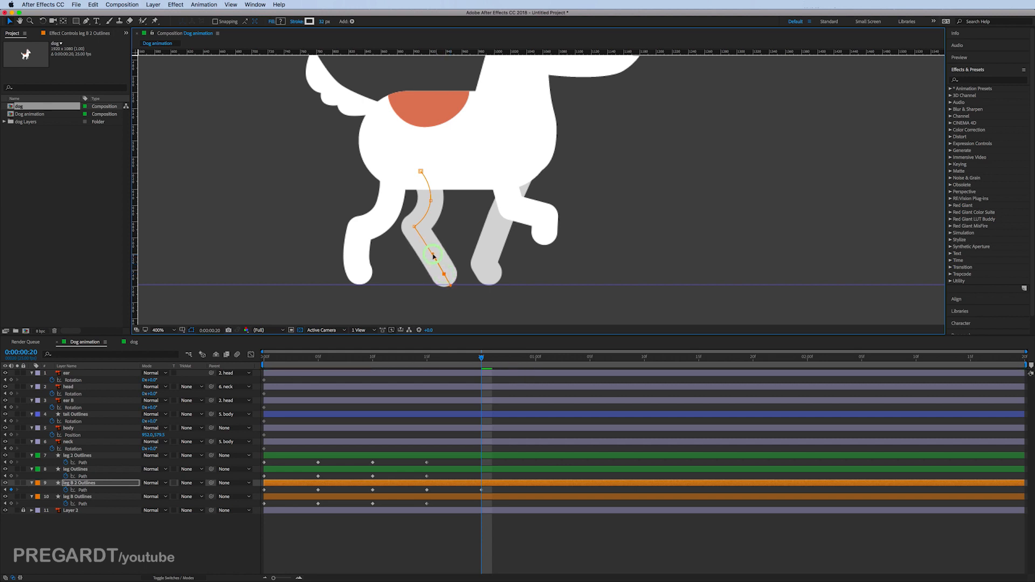
left_click_drag(431, 201, 430, 202)
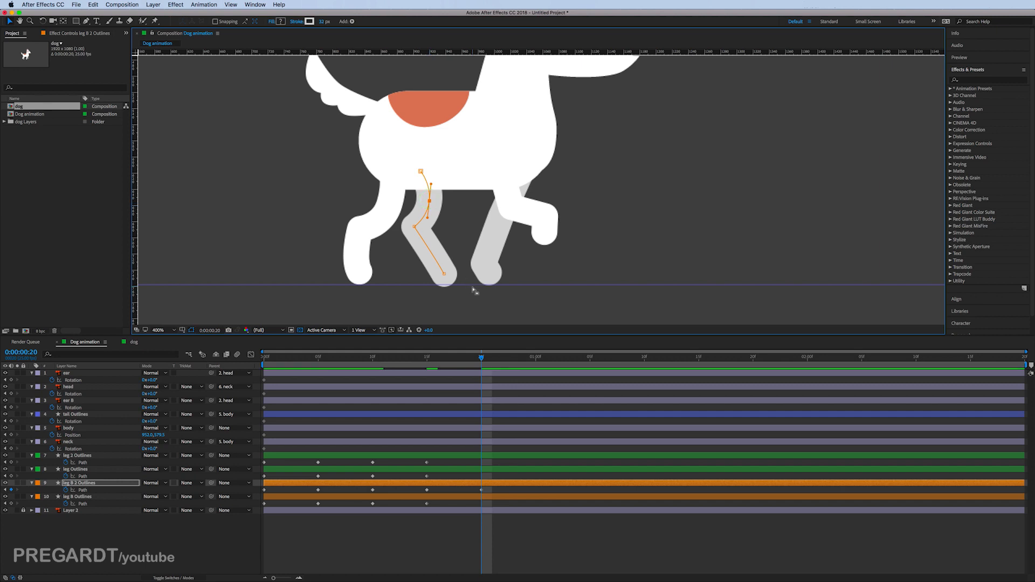
mouse_move(445, 274)
left_mouse_down()
mouse_move(429, 258)
mouse_move(432, 268)
left_mouse_up()
left_click(432, 253)
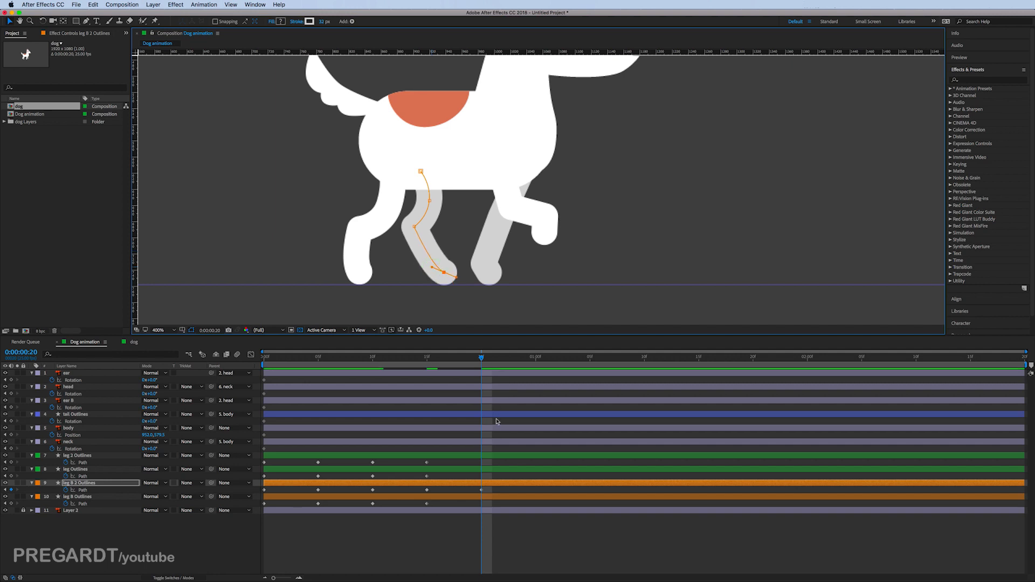
At 0:00:00:20, stretch the leg 2 Outlines path forward by moving its paw point near the ground and lining up the knee and ankle points.
left_click(487, 456)
left_click(87, 21)
left_click(545, 217)
key("v")
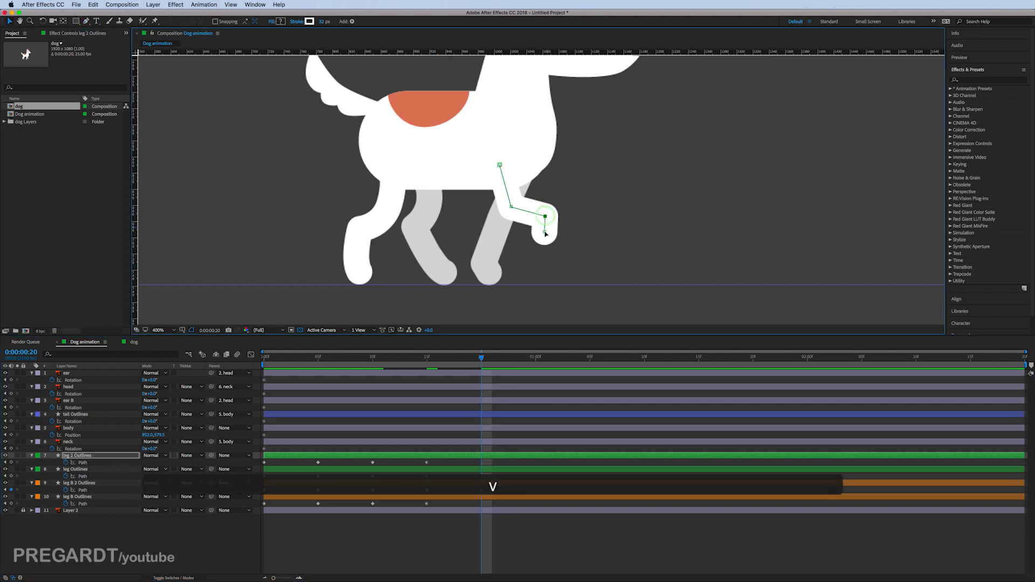
left_click(545, 233)
left_click(548, 238)
mouse_move(546, 235)
left_mouse_down()
mouse_move(557, 272)
mouse_move(572, 267)
mouse_move(558, 255)
mouse_move(544, 274)
mouse_move(570, 268)
left_mouse_up()
left_click(539, 260)
left_click_drag(512, 207, 526, 210)
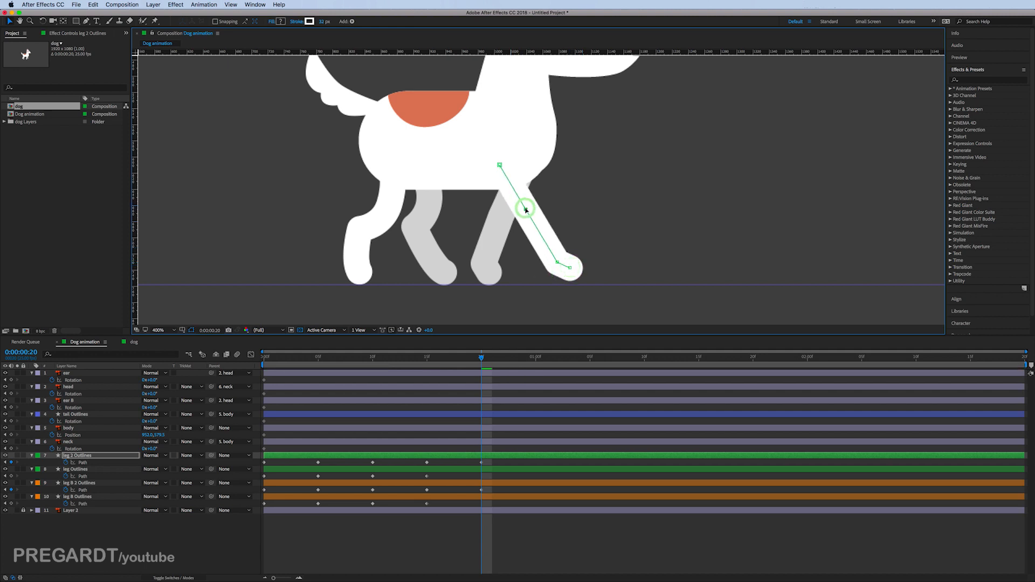
mouse_move(570, 267)
left_mouse_down()
mouse_move(543, 278)
mouse_move(557, 259)
left_mouse_up()
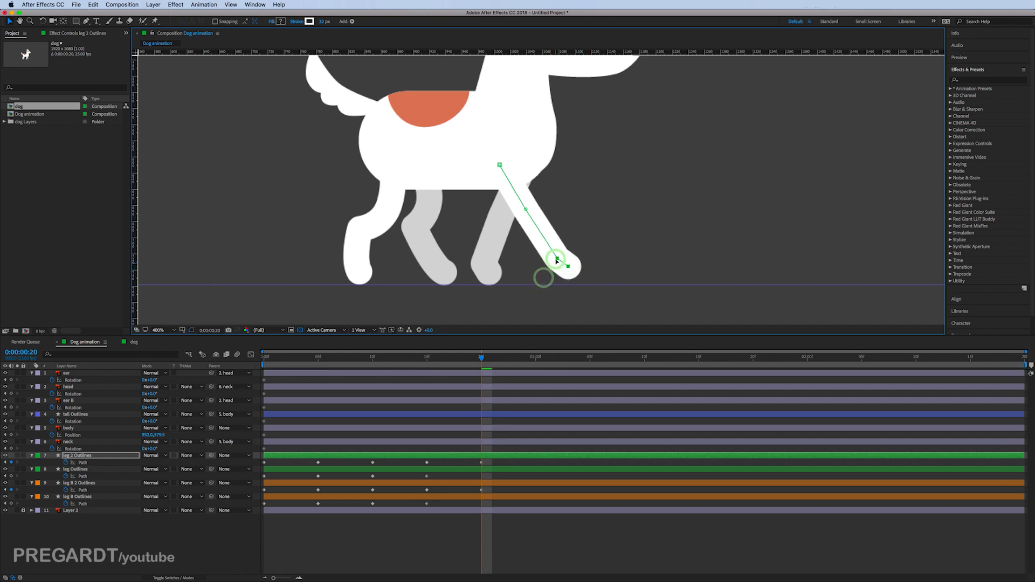
At 0:00:00:20, swing the lower points of the leg Outlines path backward and up behind the body with free transform.
left_click(483, 470)
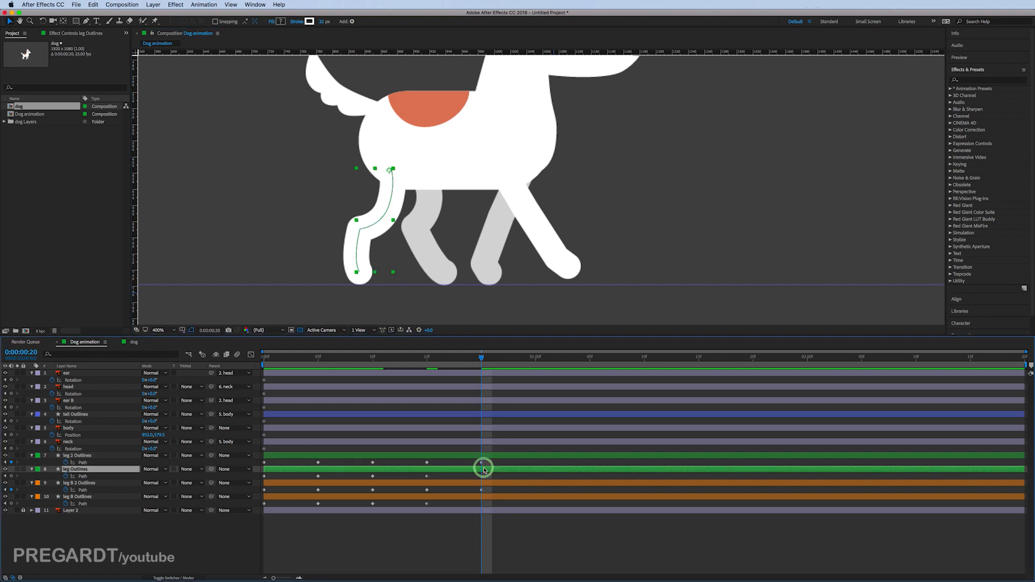
left_click(87, 22)
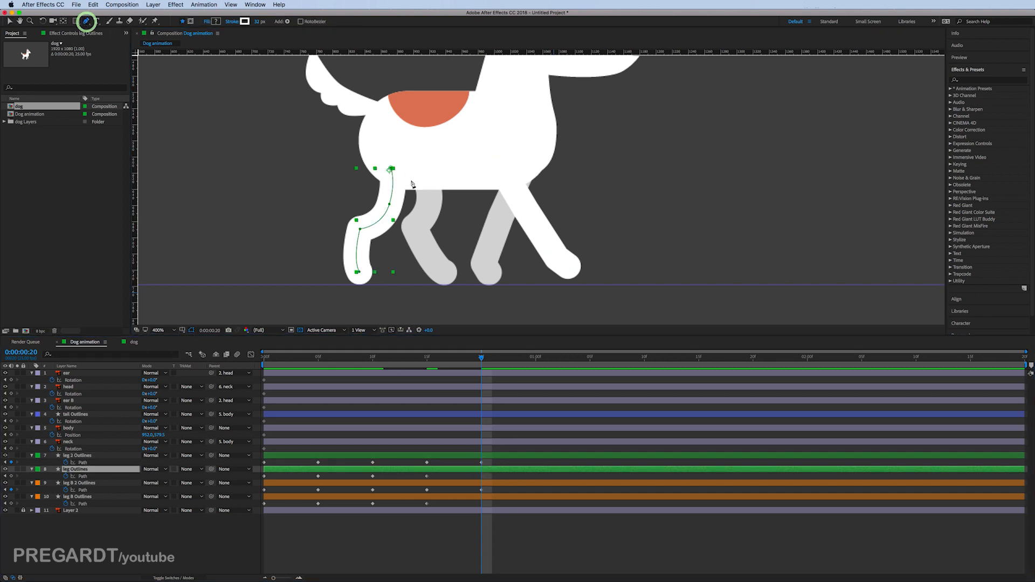
left_click(391, 170)
key("v")
left_click(334, 293)
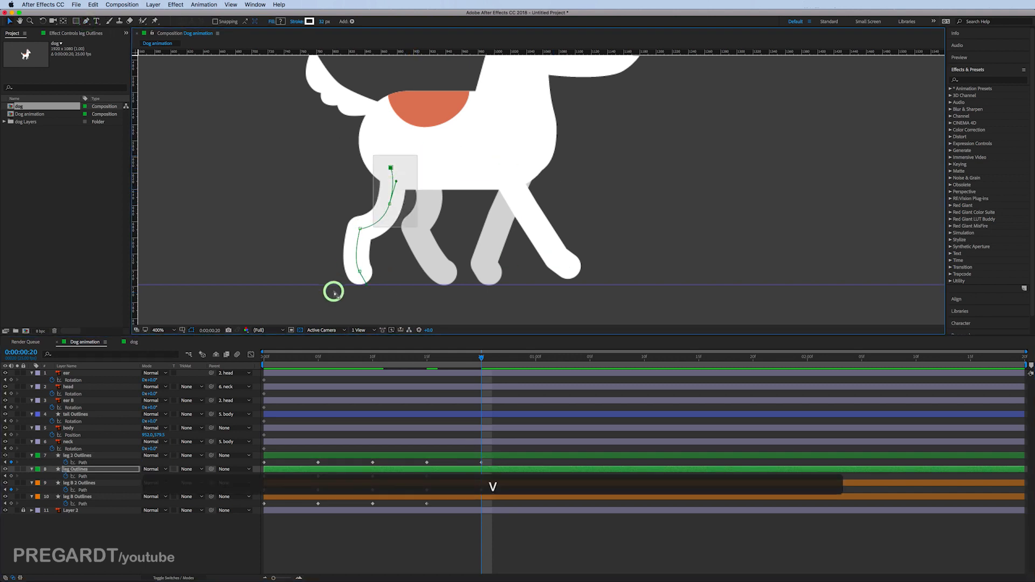
key("super+t")
left_click(391, 170)
left_click_drag(440, 238, 405, 236)
key("Return")
Adjust the paw point handles of the leg Outlines path so the lower leg curves down toward the paw.
left_click(363, 188)
left_click_drag(362, 188, 345, 234)
left_click(340, 213)
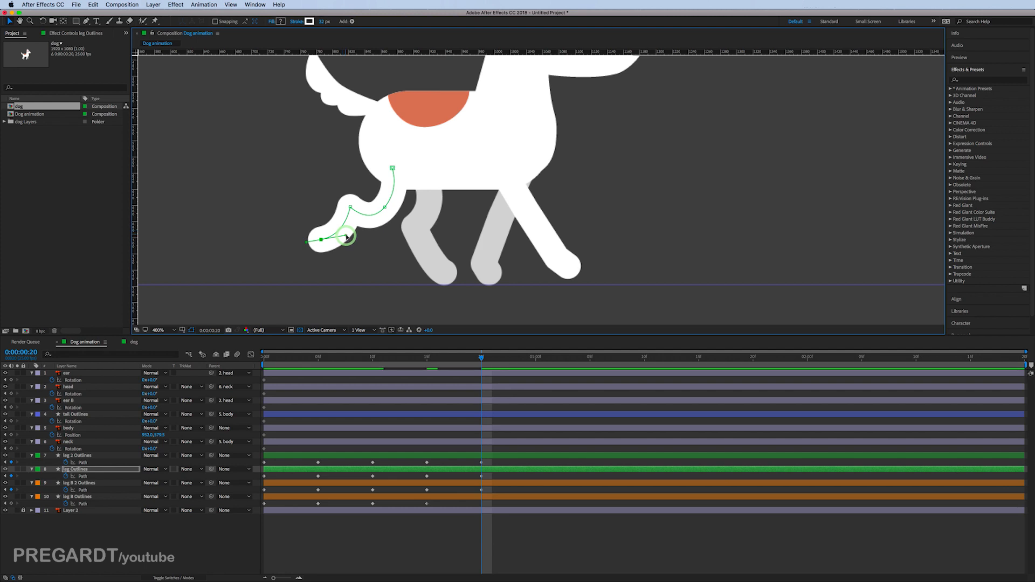
key("comma")
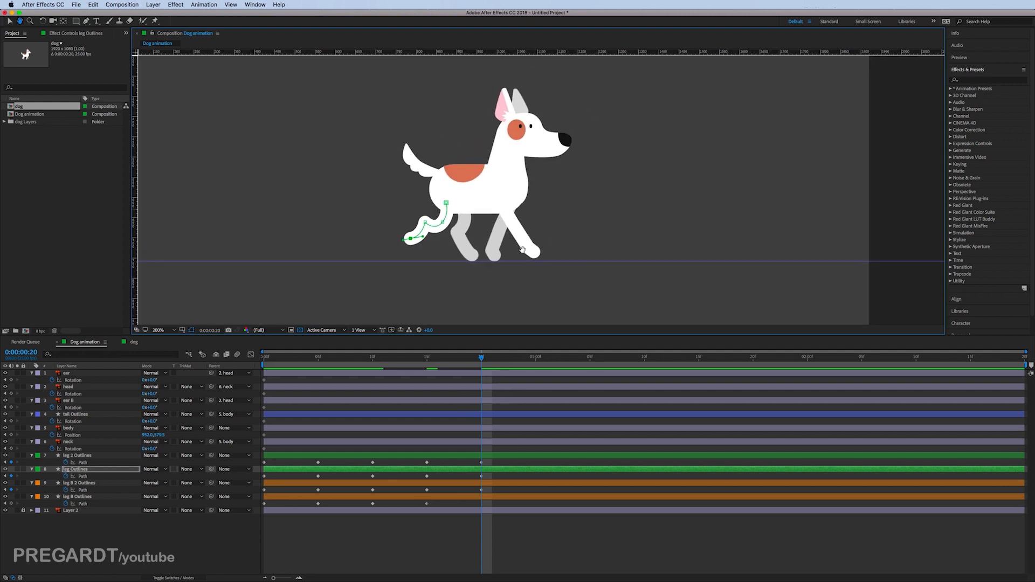
scroll(510, 296, "up", 2)
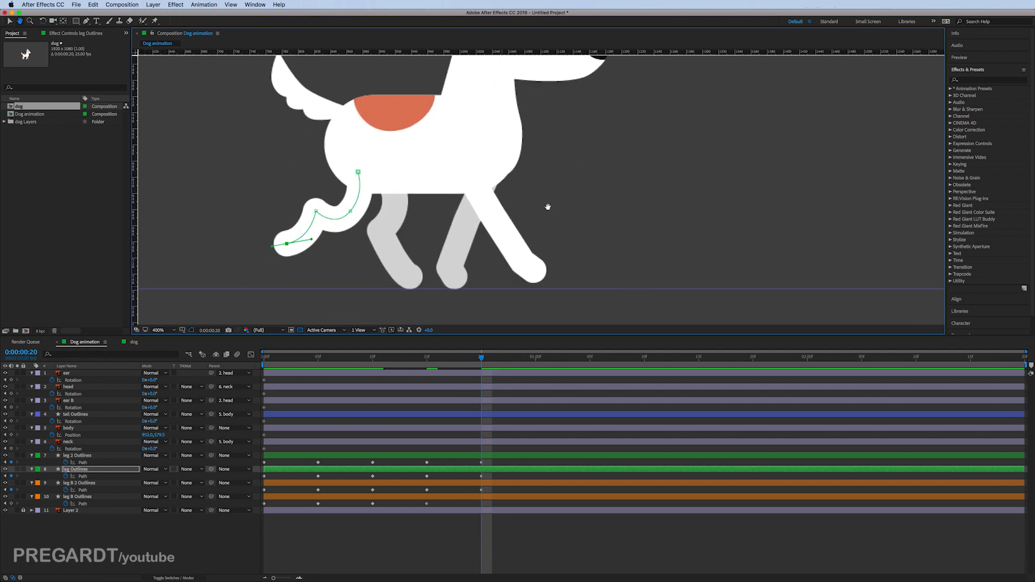
left_click_drag(321, 247, 318, 240)
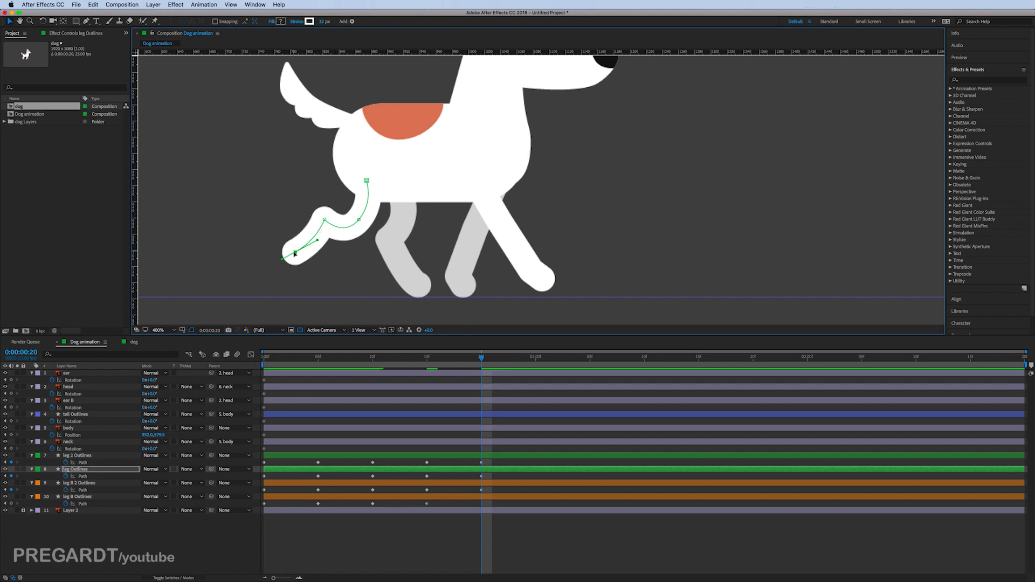
Rotate the two rear points of the leg Outlines path slightly upward with free transform.
left_click_drag(268, 201, 339, 269)
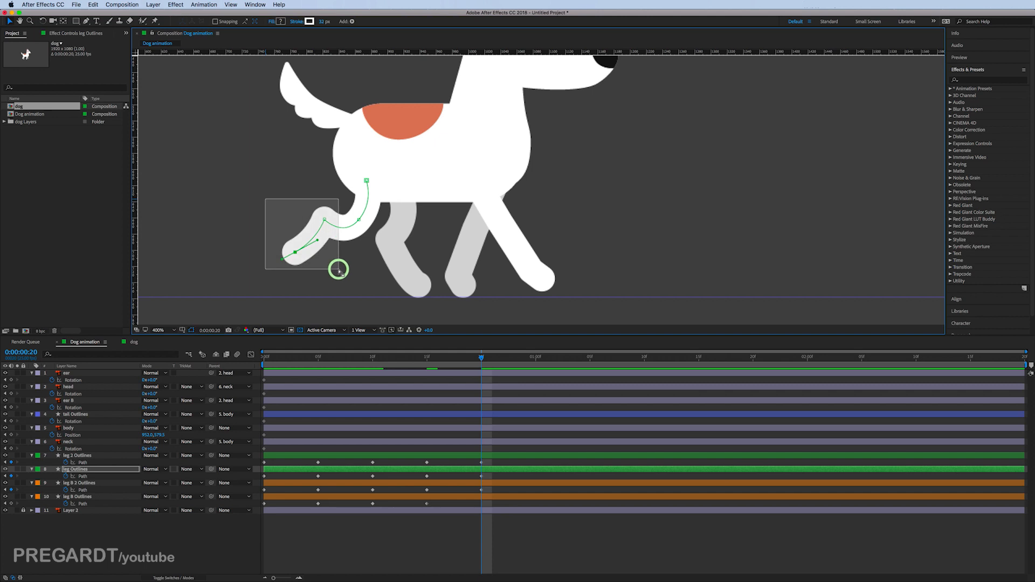
key("super+t")
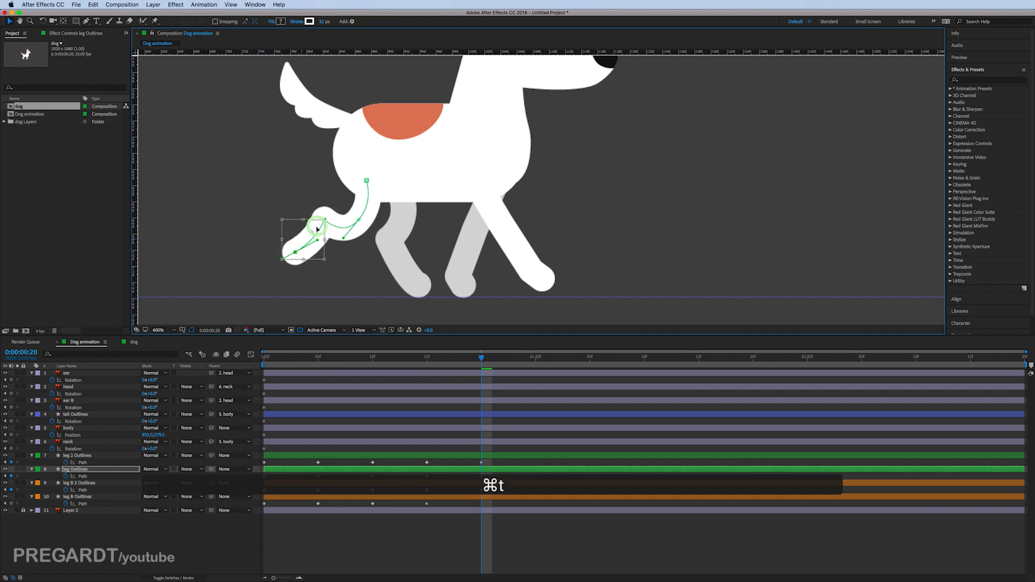
left_click_drag(336, 251, 332, 260)
key("Return")
At 0:00:00:20, rotate the lower points of the leg B Outlines path forward to a nearly vertical position with free transform.
left_click(486, 498)
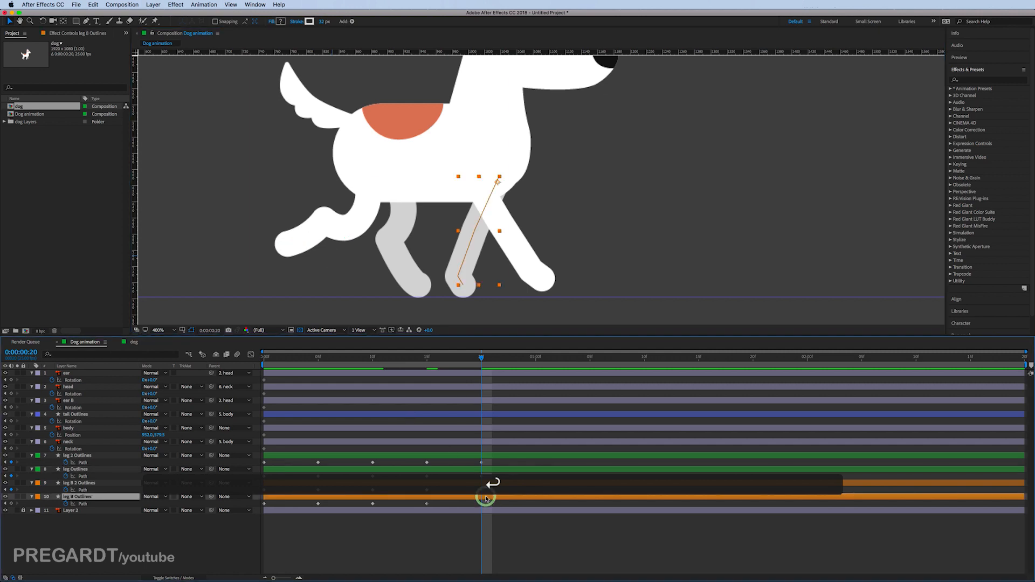
left_click(86, 21)
key("v")
left_click_drag(476, 297, 444, 264)
key("super+t")
left_click_drag(483, 294, 473, 250)
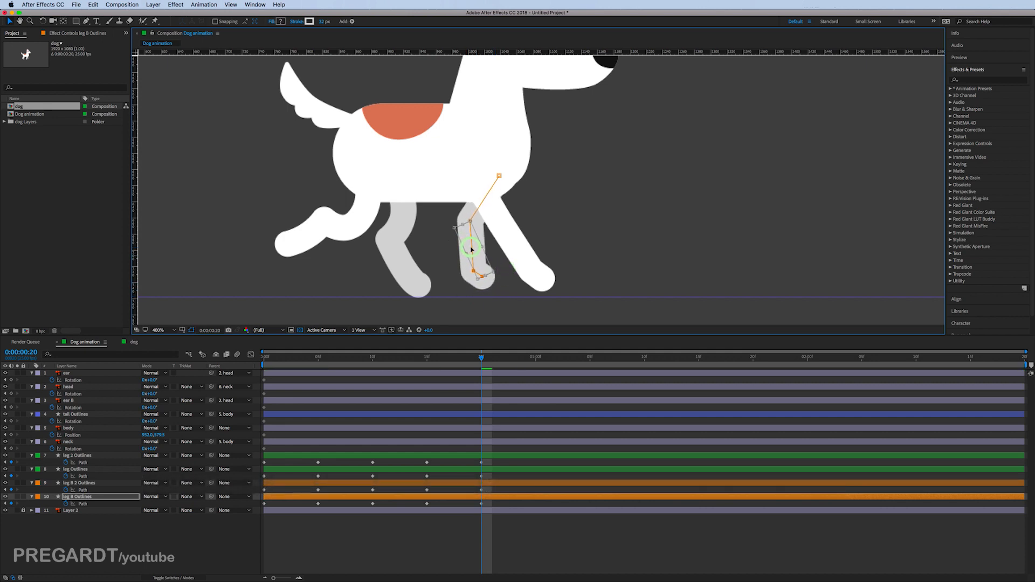
key("Return")
Raise the ankle and paw points of the leg B Outlines path slightly and move the paw point backward.
left_click(462, 284)
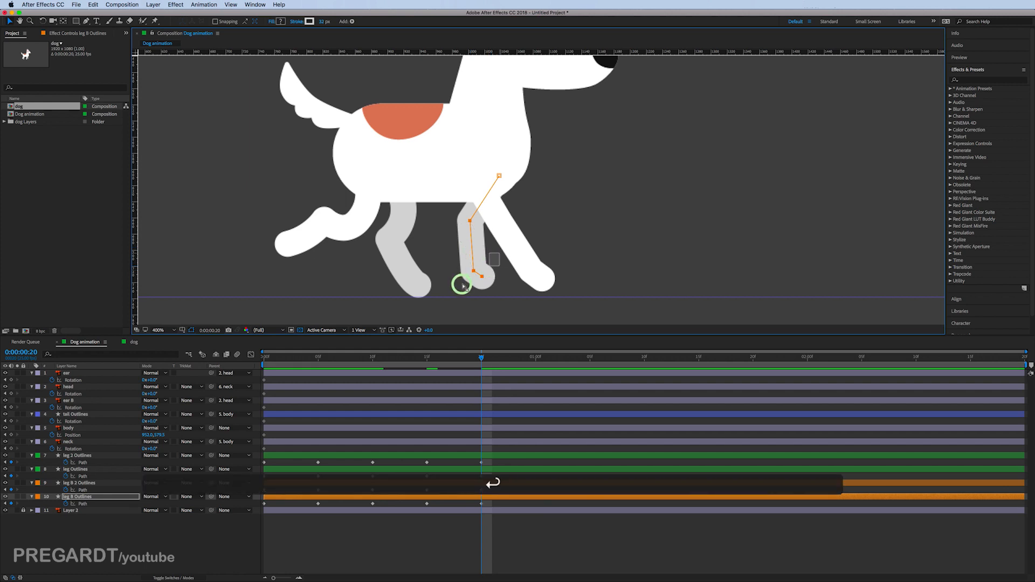
left_click(473, 264)
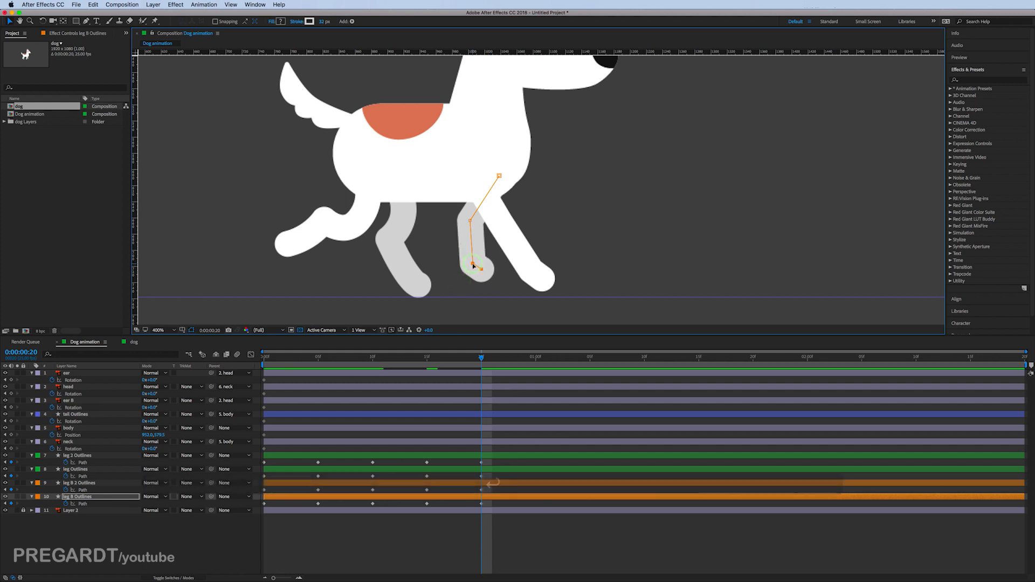
left_click_drag(496, 260, 474, 279)
left_click_drag(482, 269, 463, 271)
Copy the first Path keyframes of leg 2 Outlines and leg Outlines to 0:00:01:00 to close their loops.
left_click(537, 370)
left_click(262, 465)
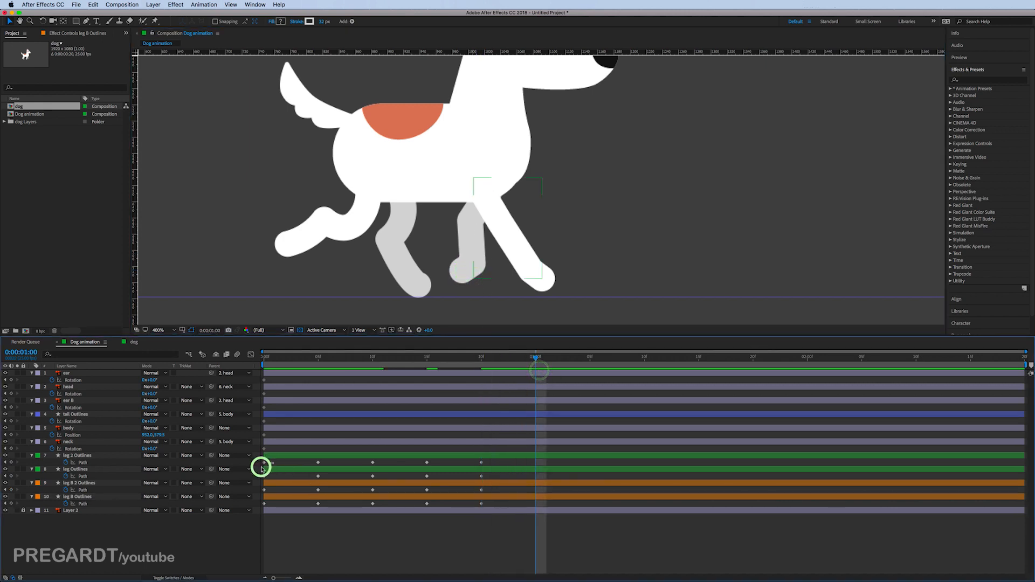
key("super+c")
key("super+v")
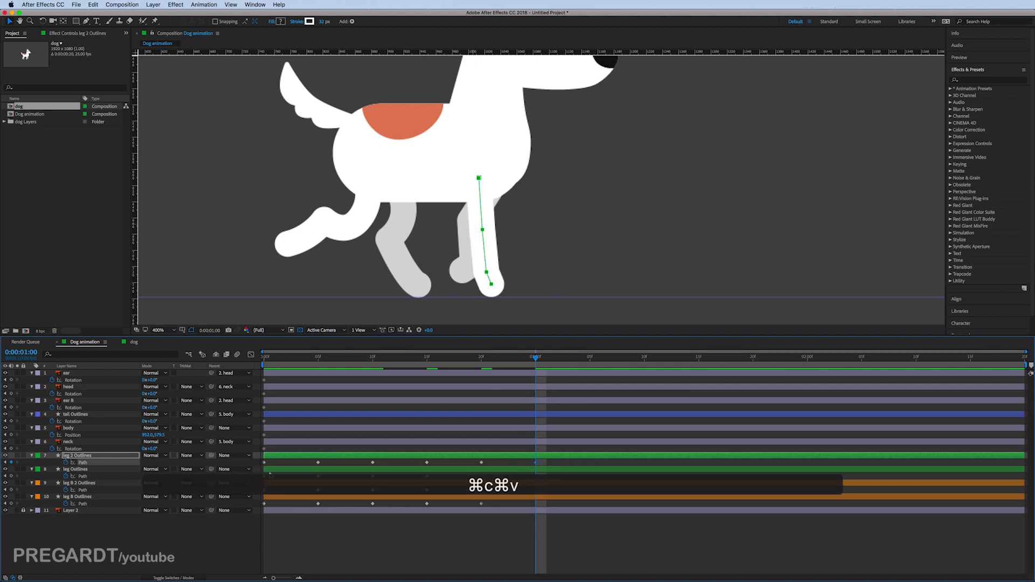
left_click(270, 477)
key("super+c")
key("super+v")
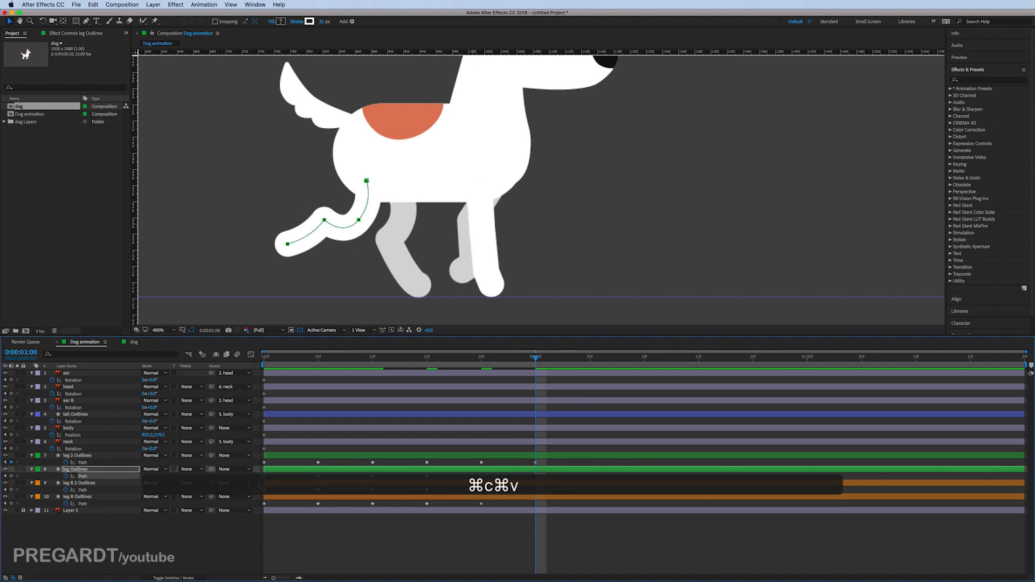
Copy the first Path keyframes of leg B 2 Outlines and leg B Outlines to 0:00:01:00.
left_click(267, 491)
key("super+c")
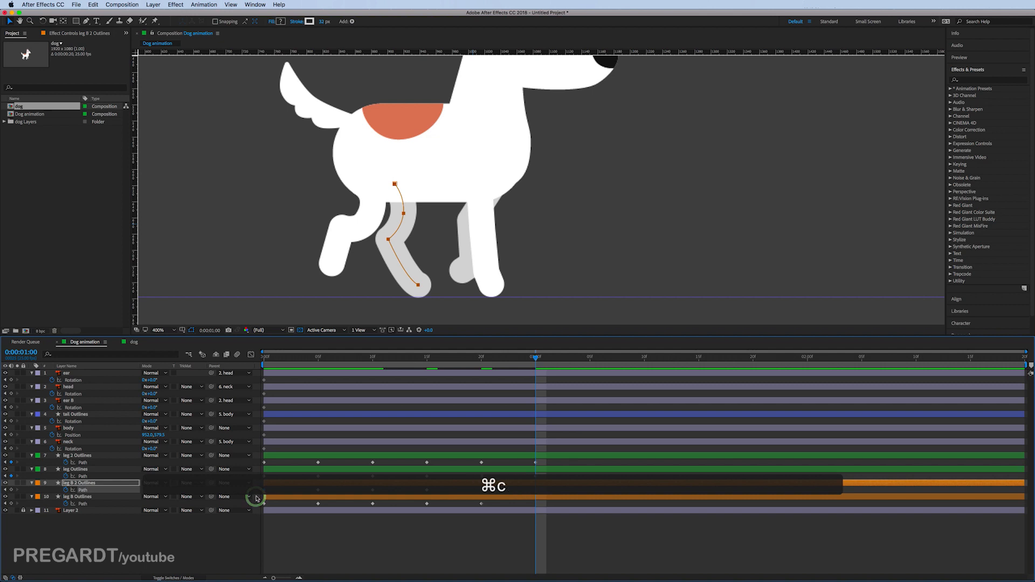
key("super+v")
left_click(266, 505)
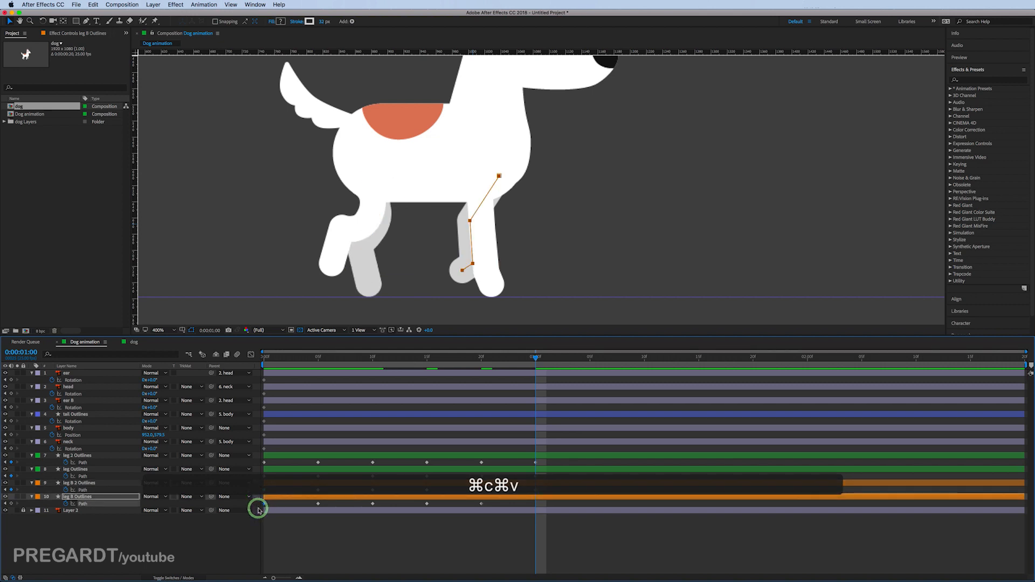
key("super+c")
key("super+v")
End the work area at 0:00:01:00 and preview the walk cycle on the whole dog.
key("n")
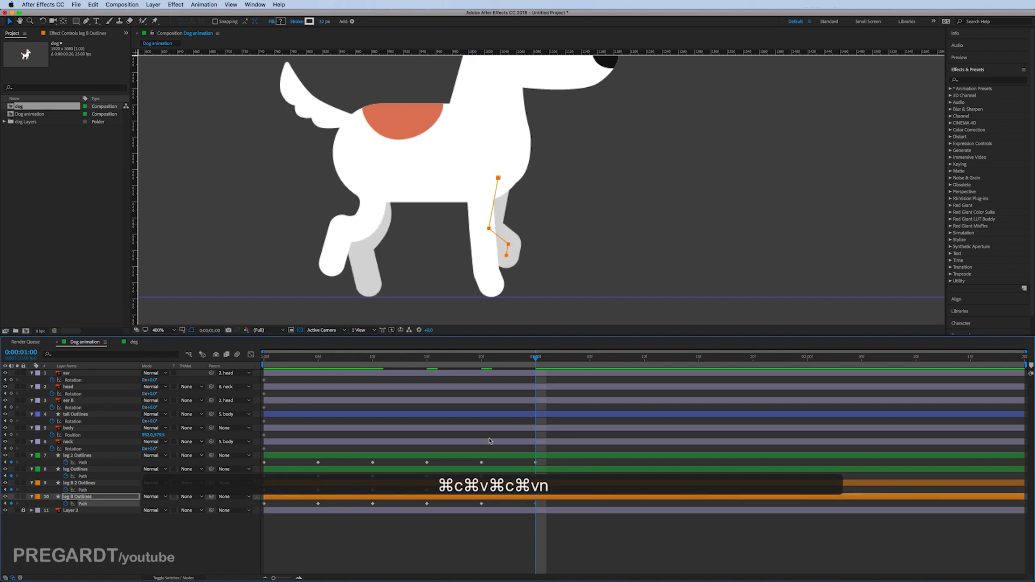
left_click_drag(550, 366, 540, 366)
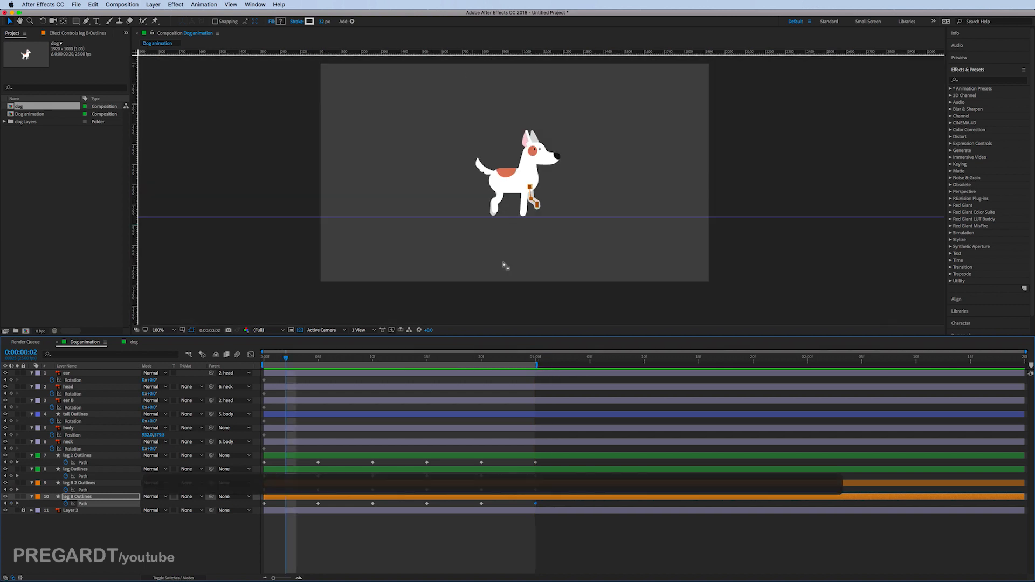
scroll(564, 209, "up", 1)
left_click_drag(565, 197, 536, 229)
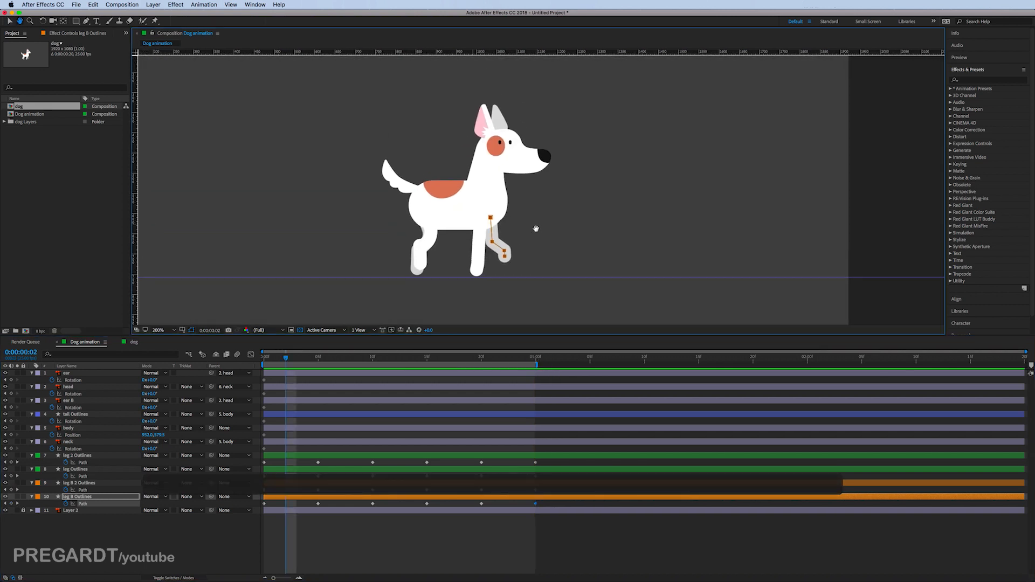
key("KP_0")
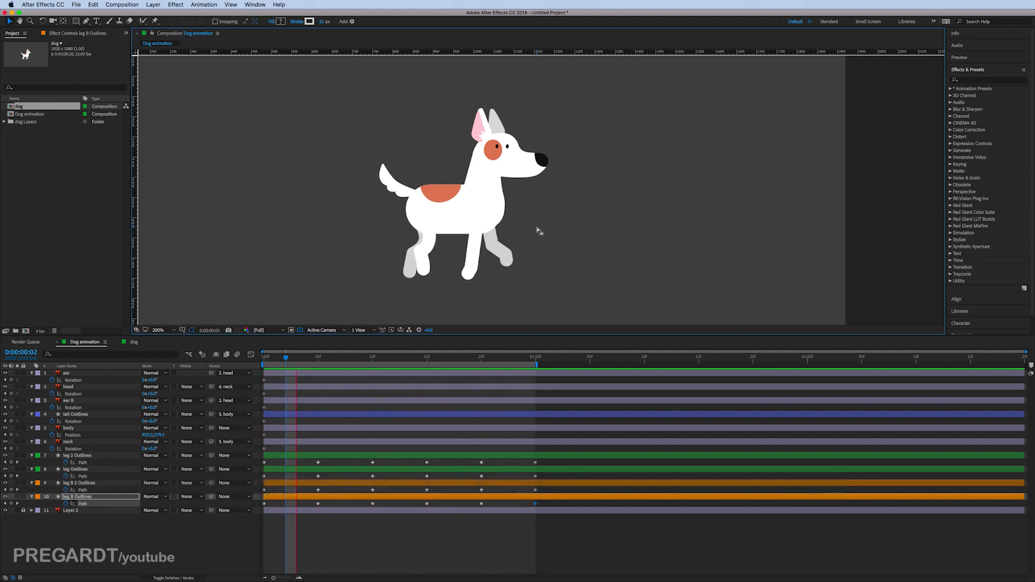
Move the Path keyframes of all four legs closer together, three frames apart, so the last set lands at 0:00:00:15.
left_click_drag(543, 460, 298, 504)
left_click_drag(335, 460, 531, 512)
left_click_drag(351, 505, 331, 505)
left_click_drag(375, 460, 508, 512)
left_click_drag(382, 505, 361, 507)
left_click_drag(397, 461, 490, 511)
left_click_drag(416, 506, 398, 507)
left_click_drag(430, 461, 469, 511)
left_click_drag(447, 505, 428, 506)
End the work area at 0:00:00:14 and preview the shortened walk cycle.
left_click(434, 357)
left_click_drag(430, 359, 416, 363)
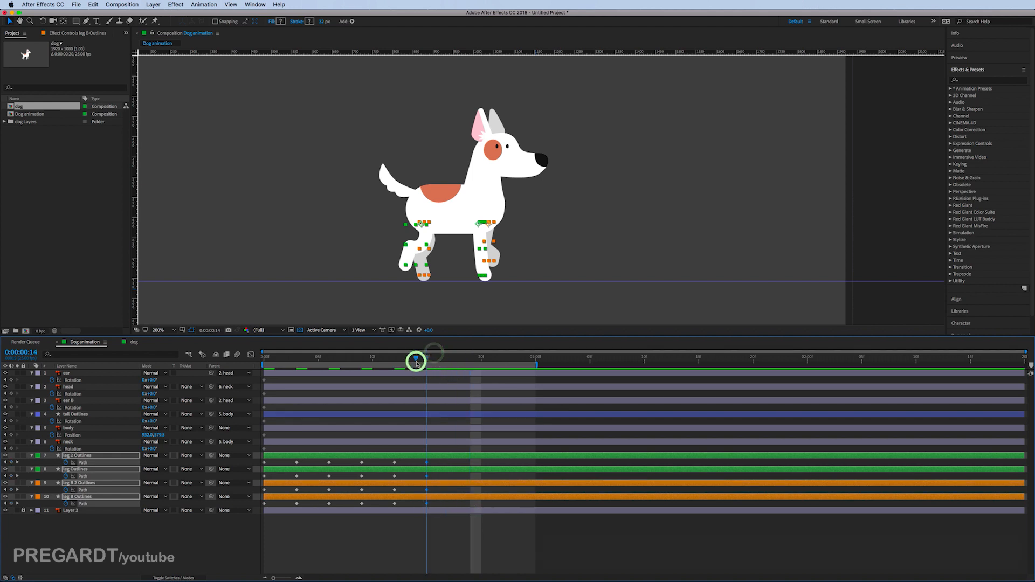
key("n")
key("0")
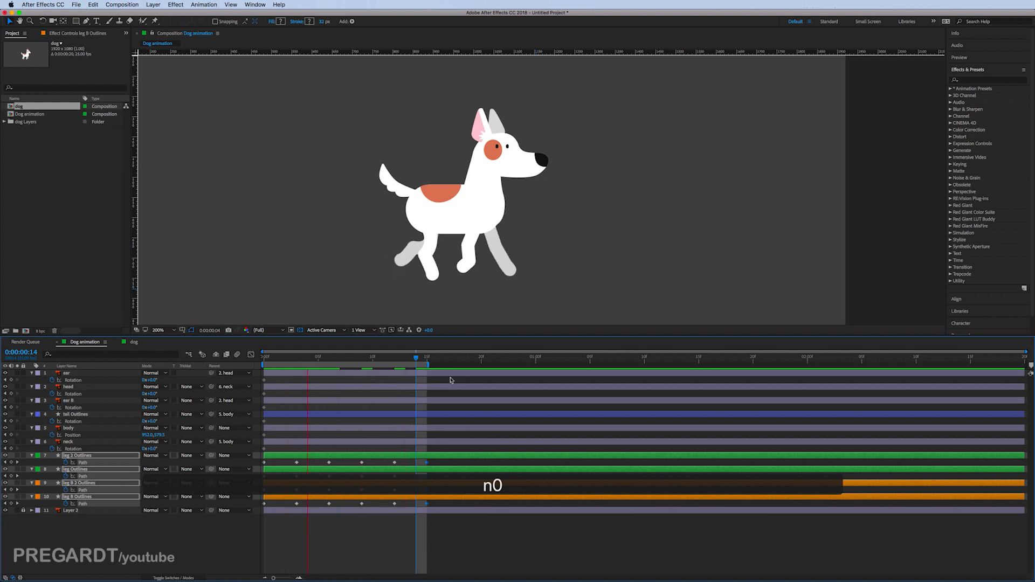
Spread the Path keyframes of all four legs to every four frames, with the last set at 0:00:00:20.
left_click(436, 366)
left_click_drag(435, 366, 452, 367)
left_click_drag(434, 460, 306, 506)
left_click_drag(325, 458, 466, 513)
left_click_drag(372, 460, 476, 509)
left_click_drag(383, 504, 394, 506)
left_click_drag(415, 461, 436, 508)
left_click_drag(458, 462, 478, 508)
Extend the work area end to 0:00:00:20 and preview the retimed walk cycle.
left_click_drag(451, 366, 480, 374)
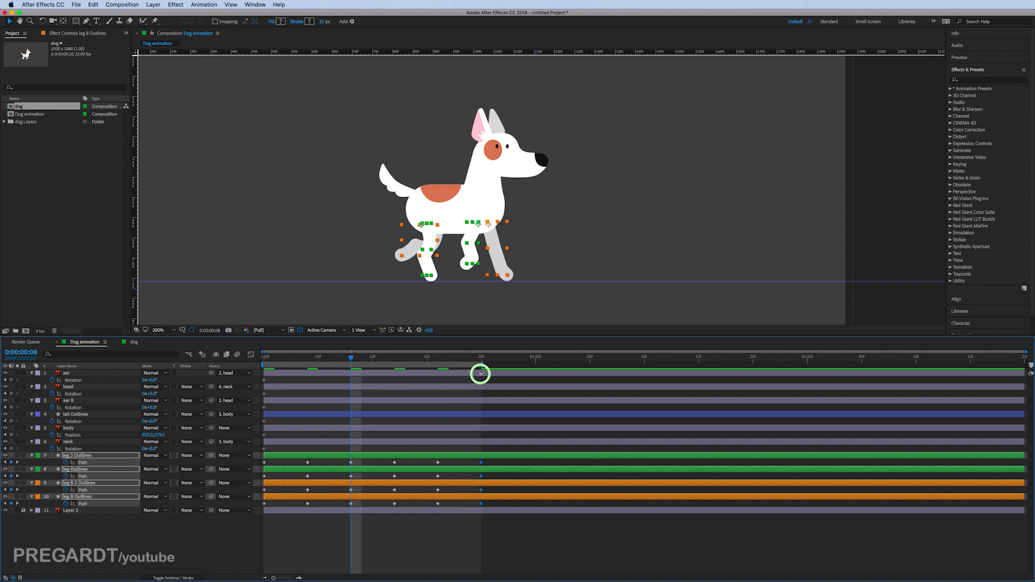
key("KP_0")
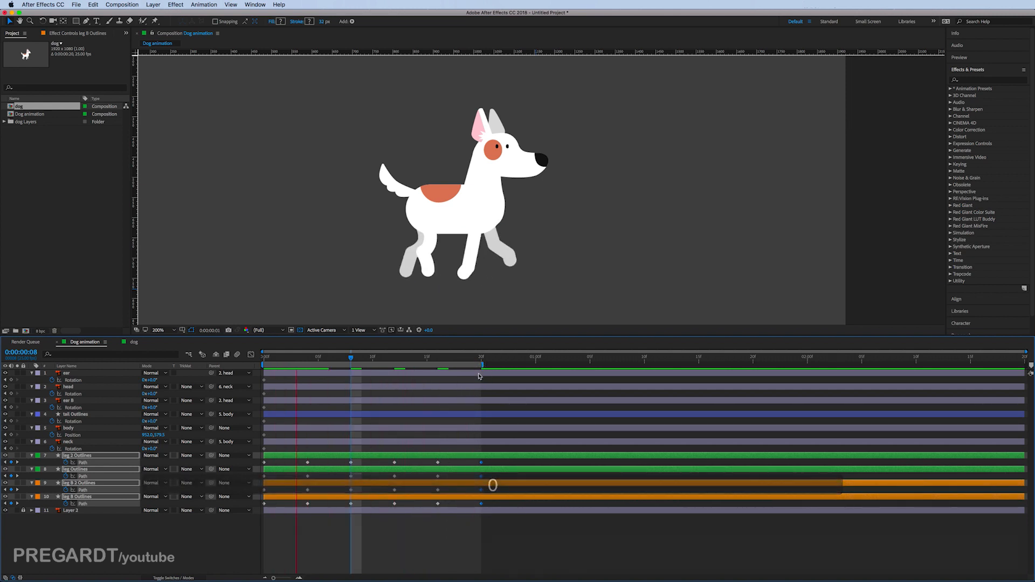
left_click(481, 358)
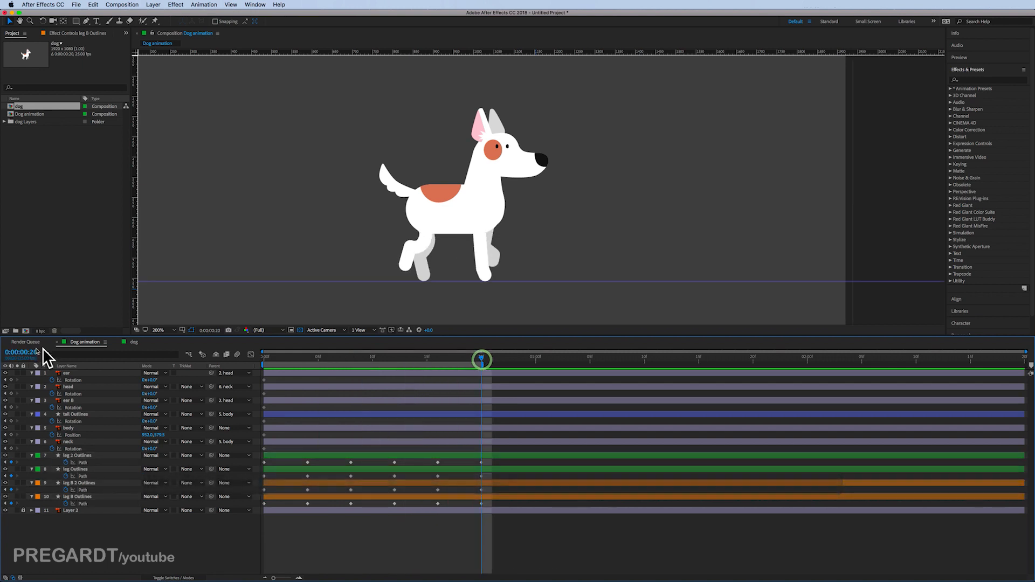
Lower the body to a Y position of about 591 at 0:00:00:00 and raise it to about 577 at 0:00:00:04.
left_click_drag(268, 358, 264, 359)
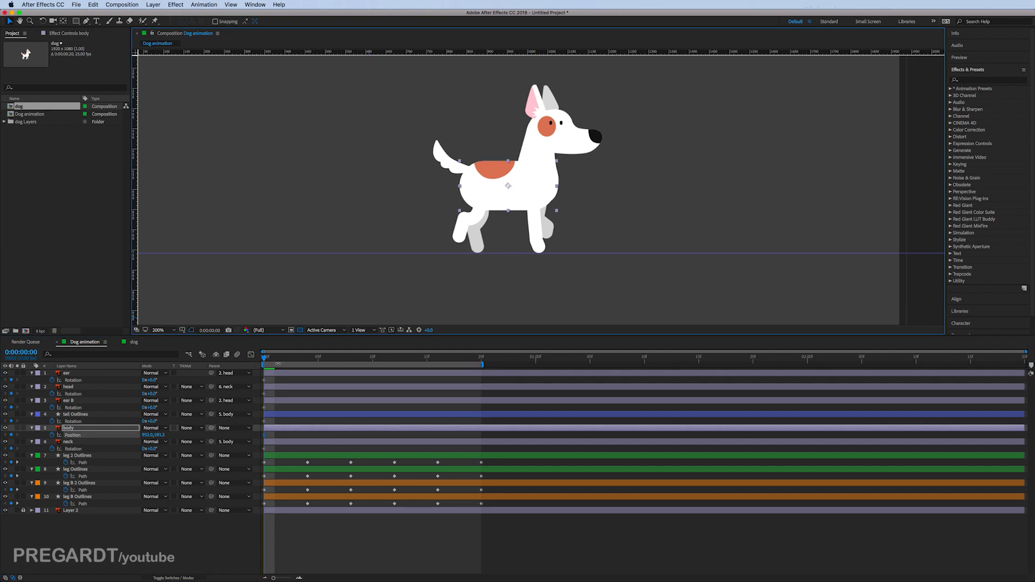
left_click_drag(277, 361, 306, 369)
left_click_drag(533, 199, 539, 195)
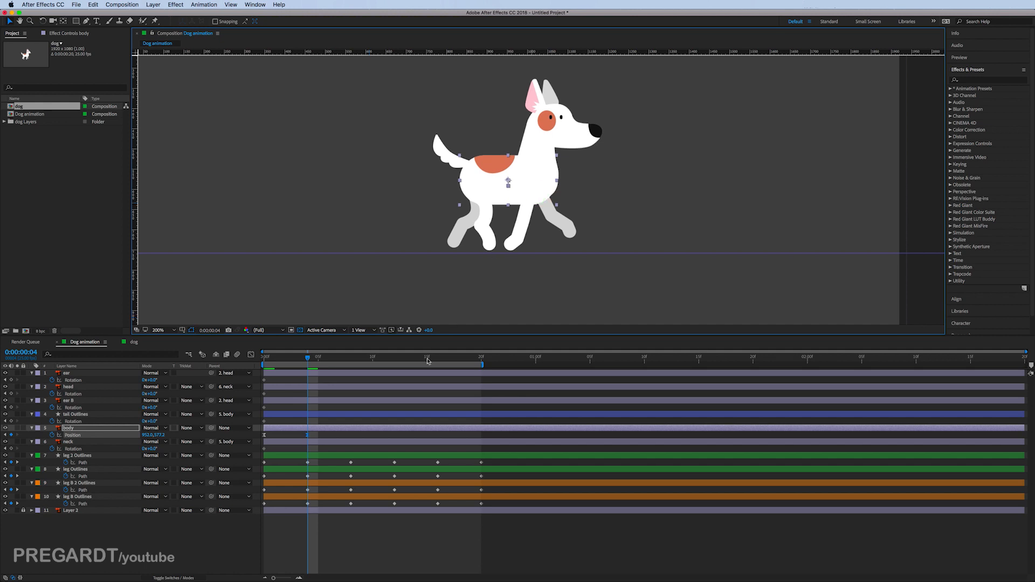
At 0:00:00:12, lower the body to a Y position of about 601.
left_click_drag(326, 363, 393, 378)
scroll(531, 192, "up", 2)
left_click_drag(518, 185, 513, 215)
scroll(513, 215, "down", 2)
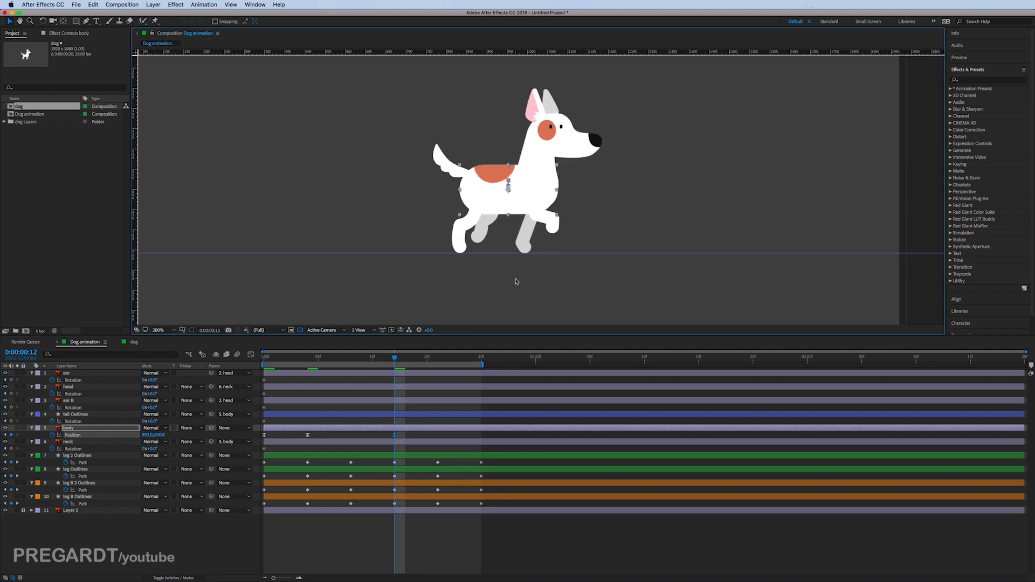
At 0:00:00:16, raise the body to a Y position of about 578.
left_click_drag(414, 358, 434, 358)
key("period")
key("period")
key("period")
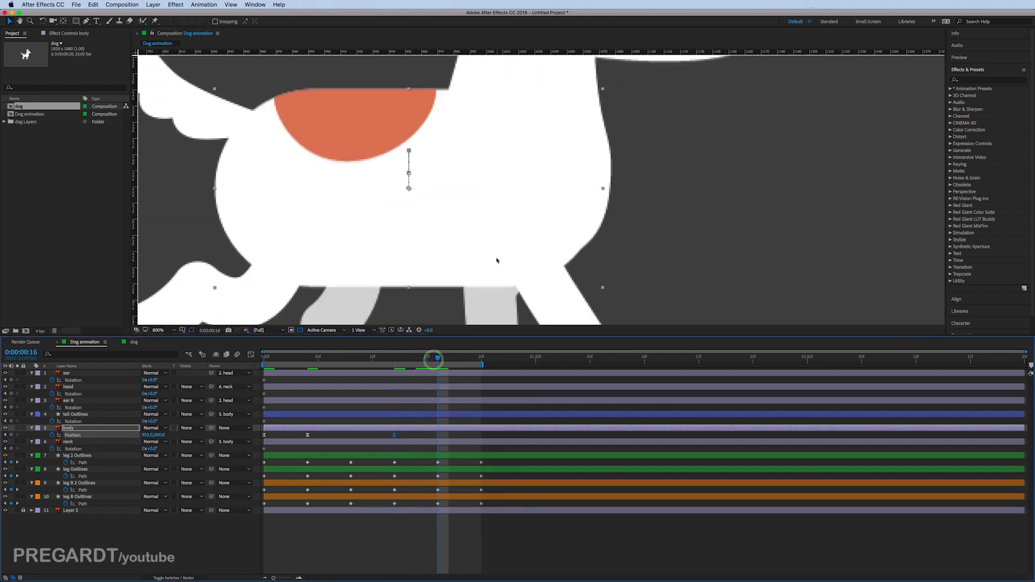
left_click_drag(502, 233, 504, 194)
key("comma")
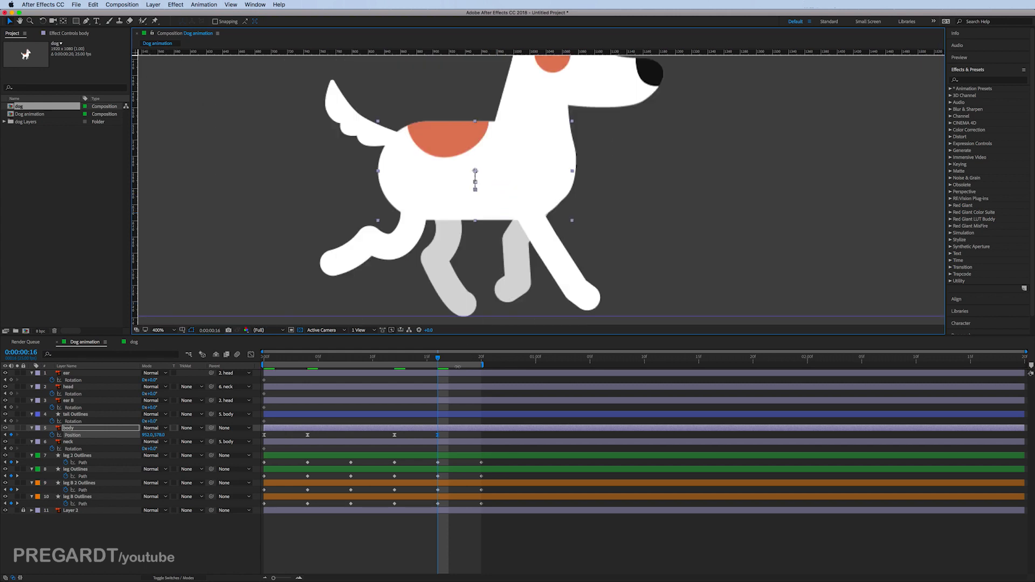
Move the body's low position keyframe from 0:00:00:12 to 0:00:00:11, and copy the starting position keyframe to 0:00:00:20.
left_click_drag(388, 438, 383, 439)
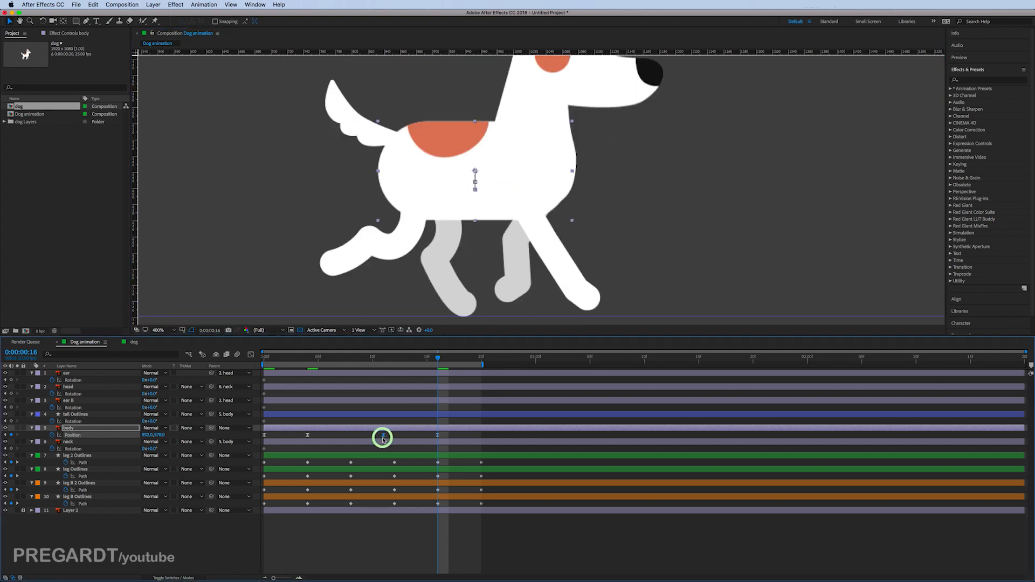
left_click_drag(456, 360, 478, 362)
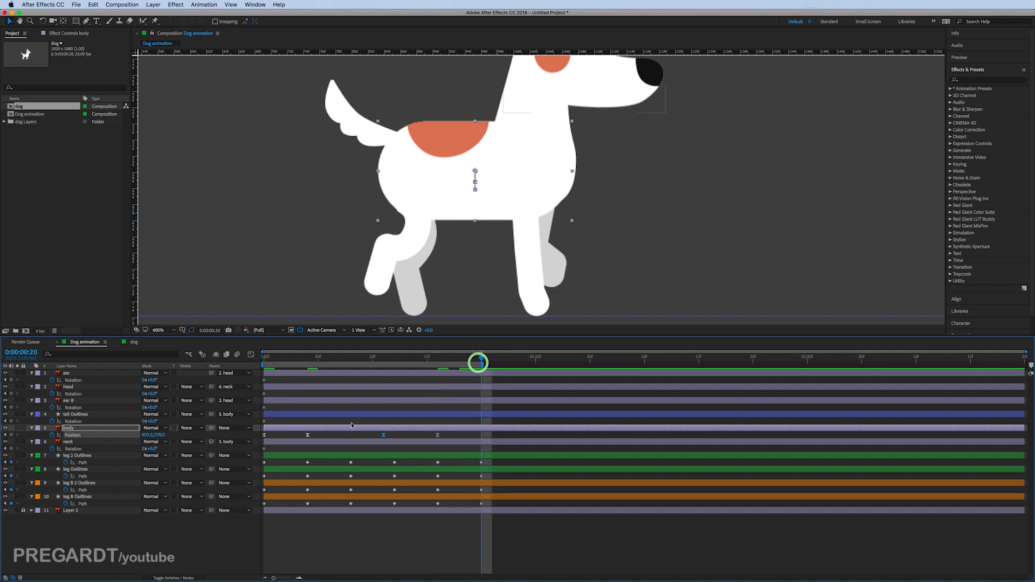
left_click(264, 436)
key("super+c")
key("super+v")
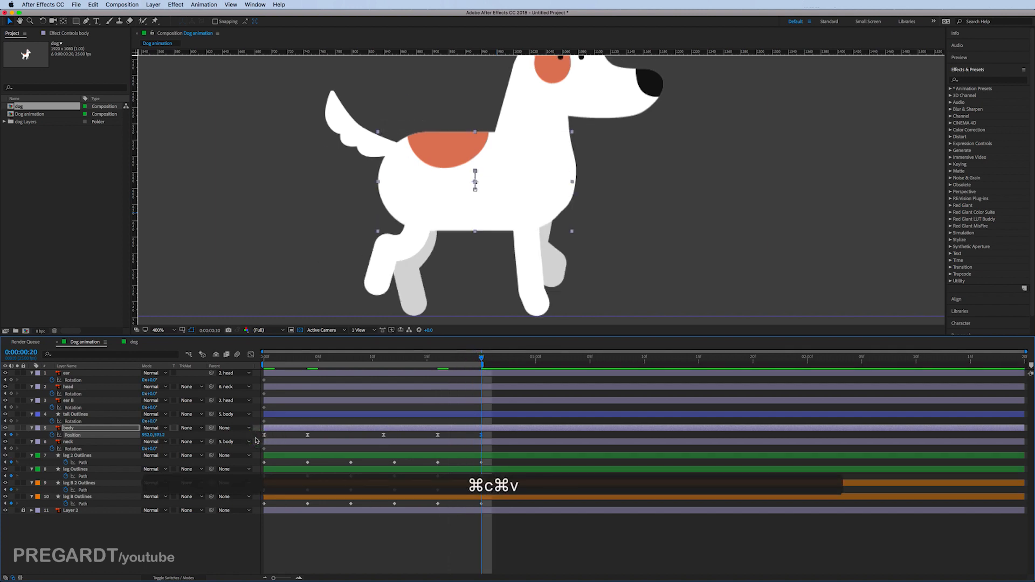
Preview the walk cycle and move the body's low position keyframe to 0:00:00:10.
scroll(504, 259, "down", 2)
key("0")
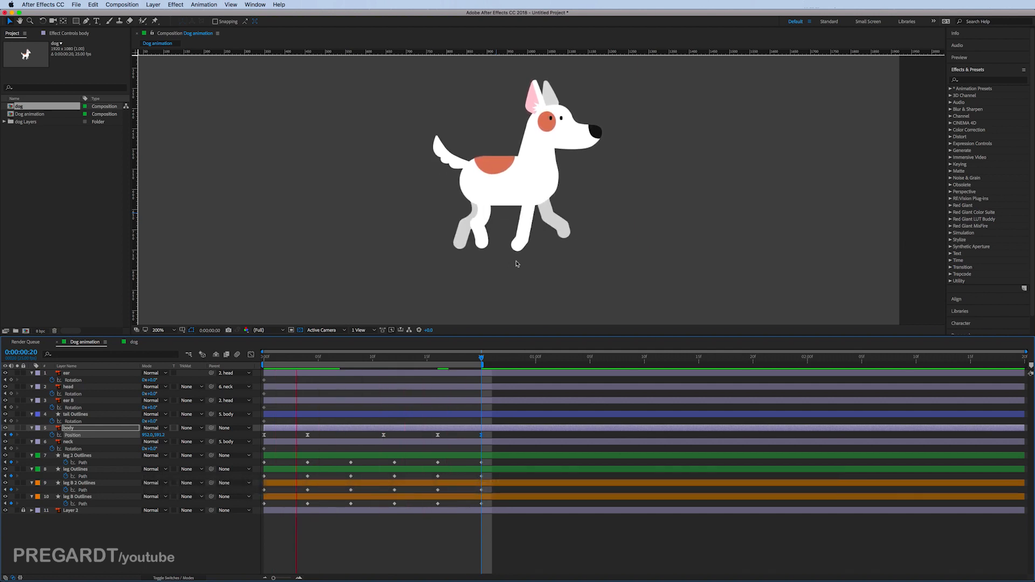
key("space")
left_click(250, 358)
left_click_drag(263, 358, 395, 375)
left_click_drag(383, 438, 376, 442)
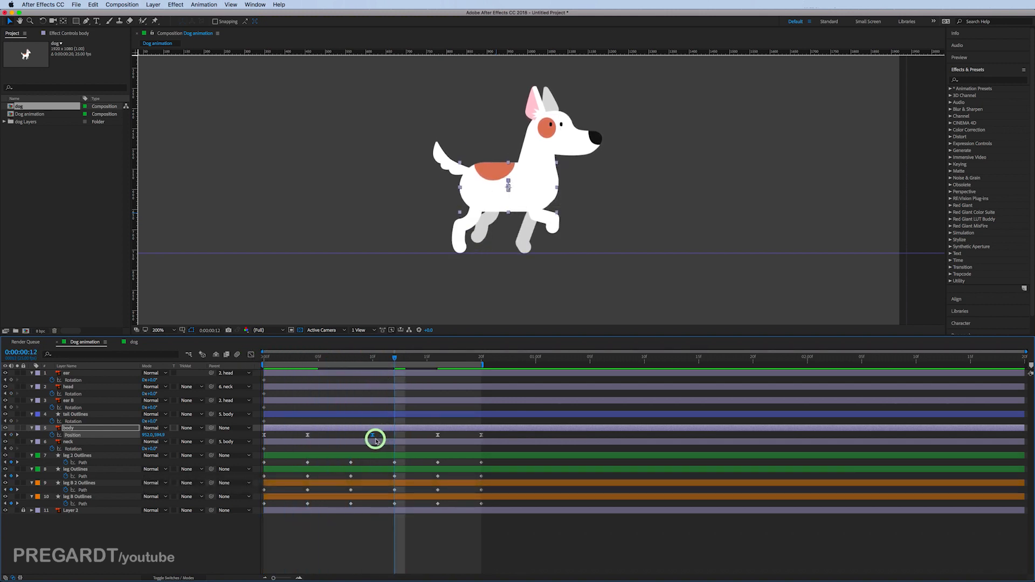
Apply Easy Ease to the body's position keyframes, retime the two raised ones to 0:00:00:05 and 0:00:00:15, and preview.
left_click_drag(490, 438, 260, 438)
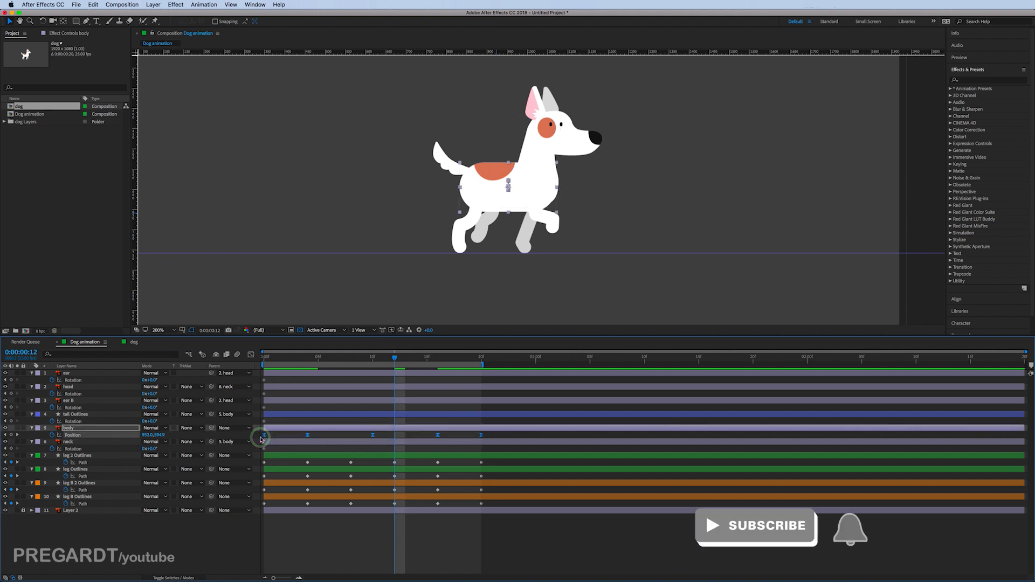
key("F9")
left_click(417, 435)
left_click(430, 440)
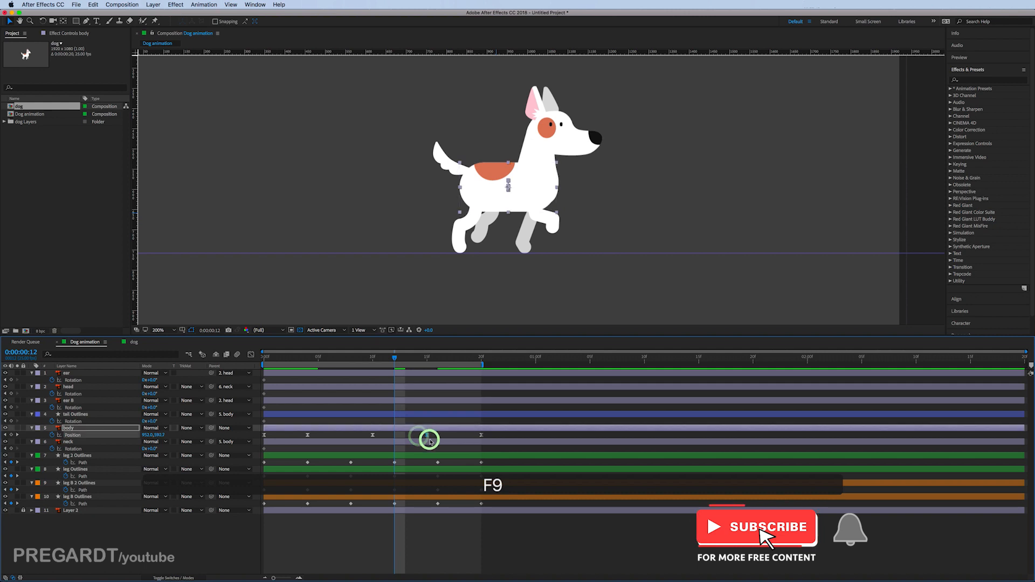
left_click_drag(307, 435, 317, 441)
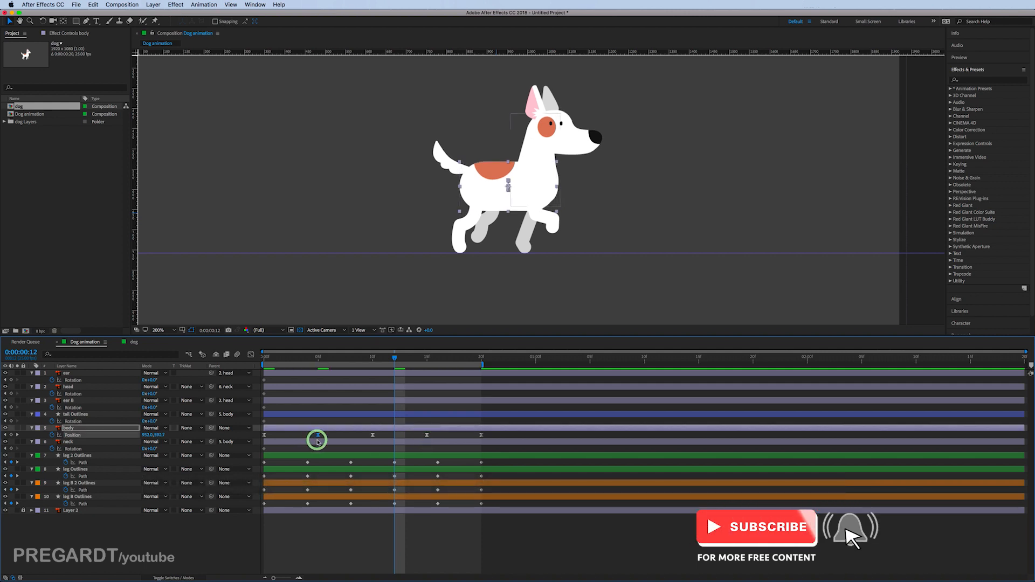
key("KP_0")
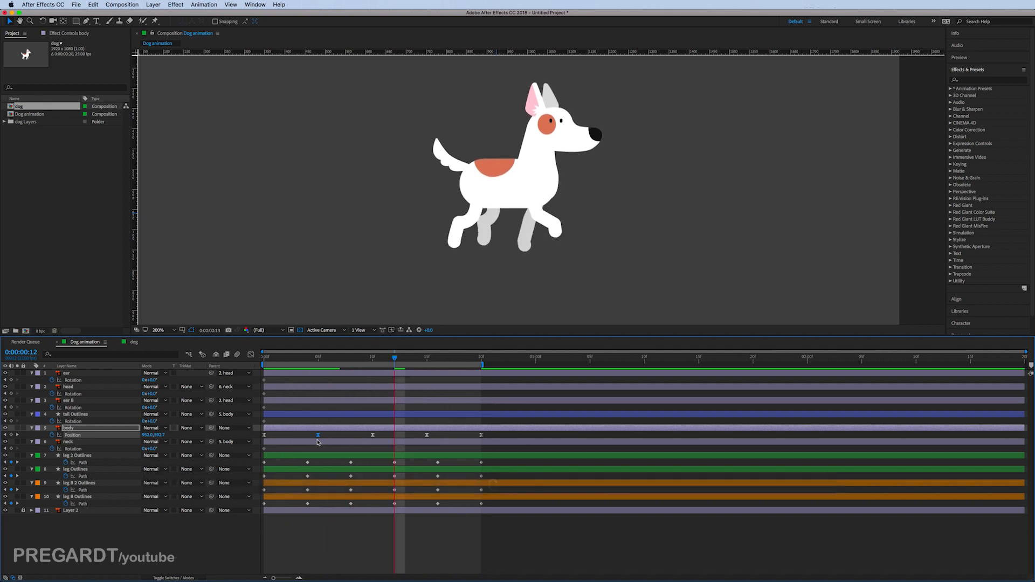
Try ending the work area at 0:00:00:19 for a loop preview, and restore its end to 0:00:00:20.
left_click(479, 364)
left_click_drag(479, 364, 476, 366)
key("0")
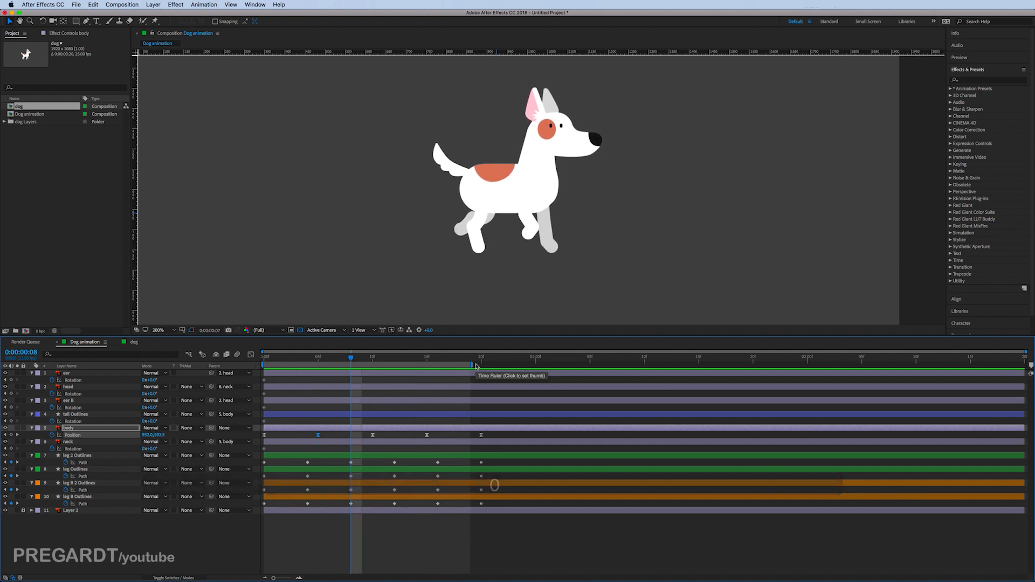
key("space")
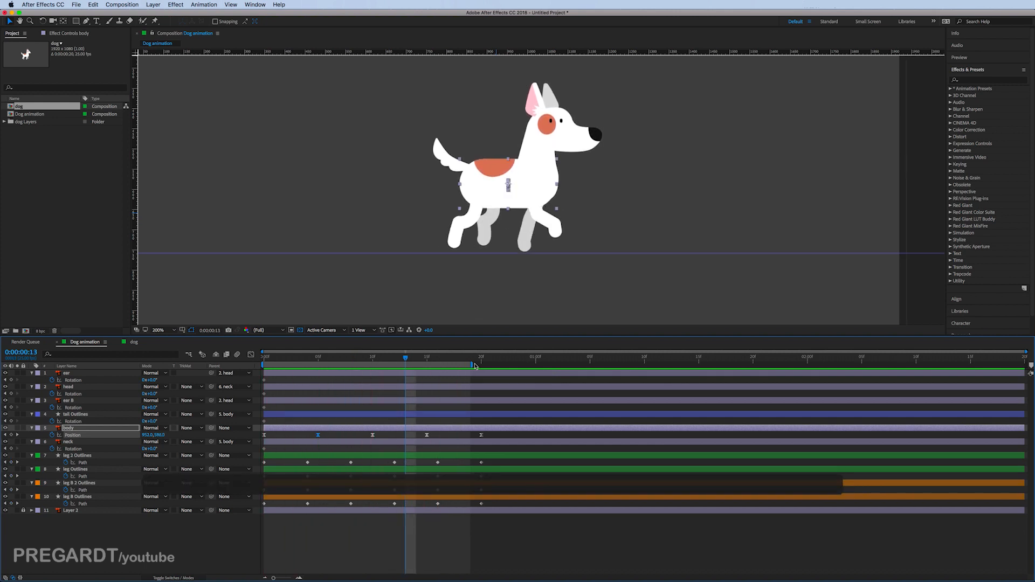
left_click_drag(475, 365, 483, 365)
Check the body's height at each position keyframe from 0:00:00:00 to 0:00:00:20.
left_click(302, 435)
left_click_drag(277, 356, 257, 357)
left_click(264, 435)
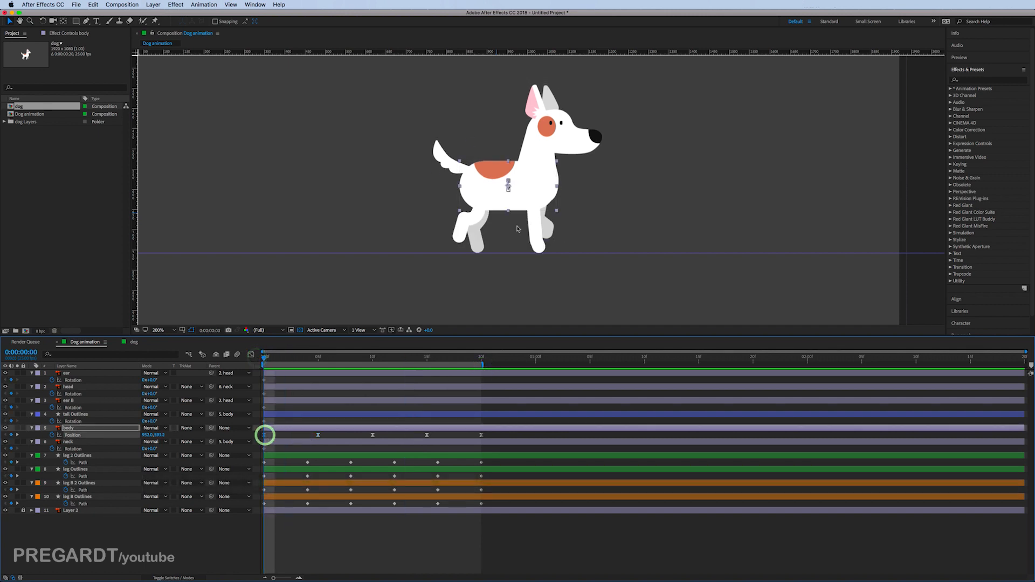
scroll(538, 211, "up", 3)
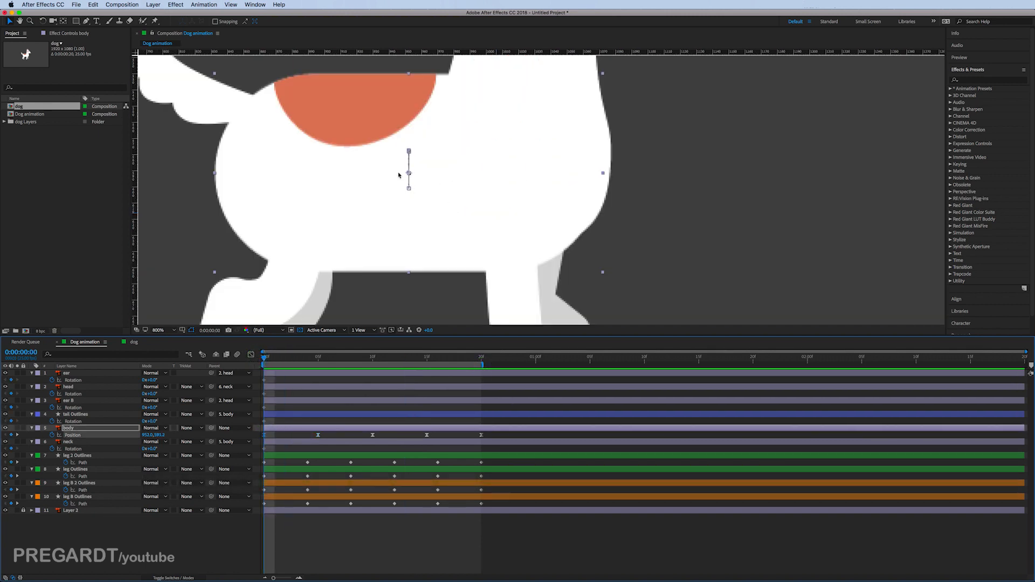
left_click_drag(274, 358, 318, 358)
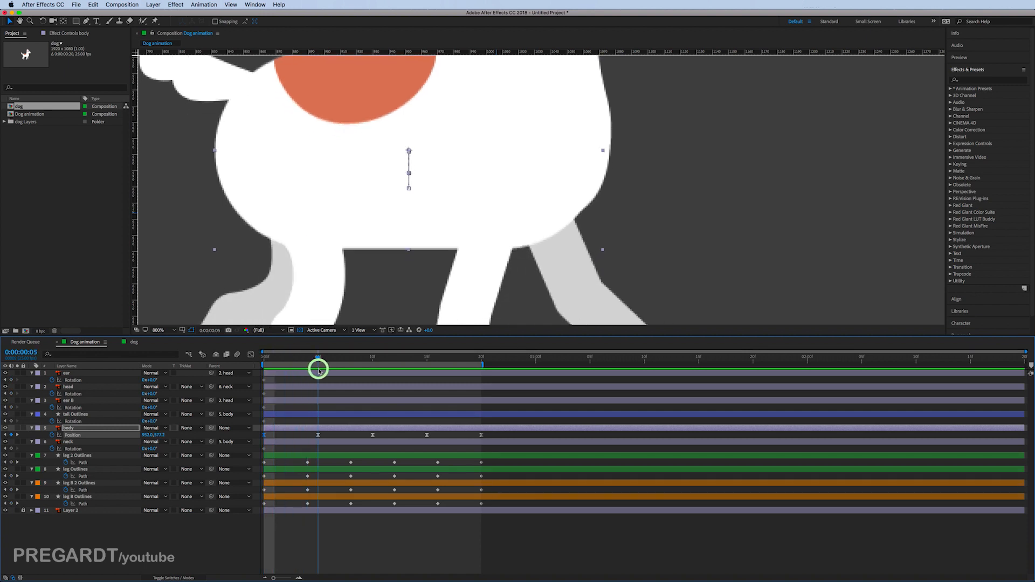
left_click(318, 435)
key("period")
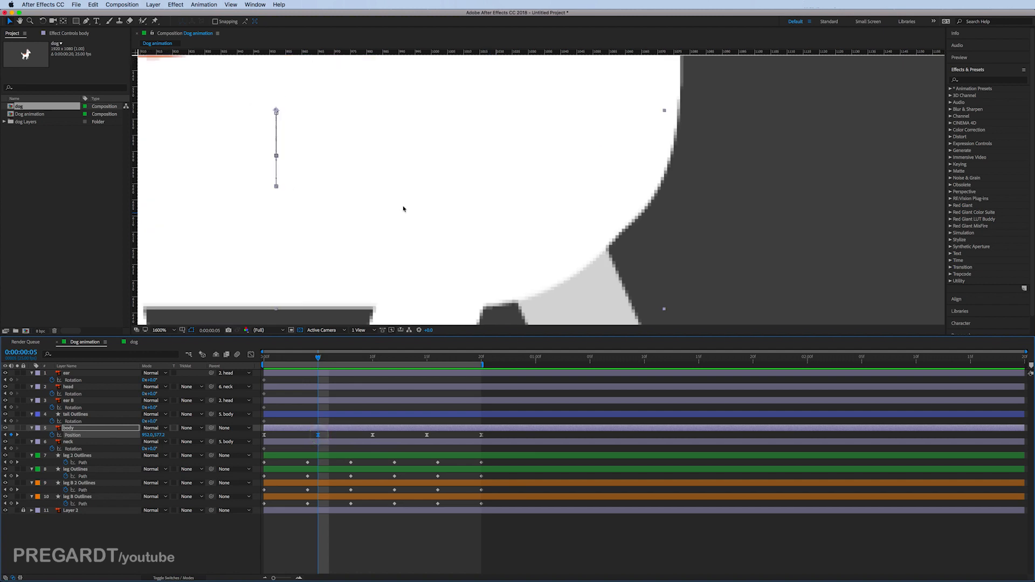
mouse_move(318, 357)
left_mouse_down()
mouse_move(268, 355)
mouse_move(317, 357)
left_mouse_up()
key("comma")
key("comma")
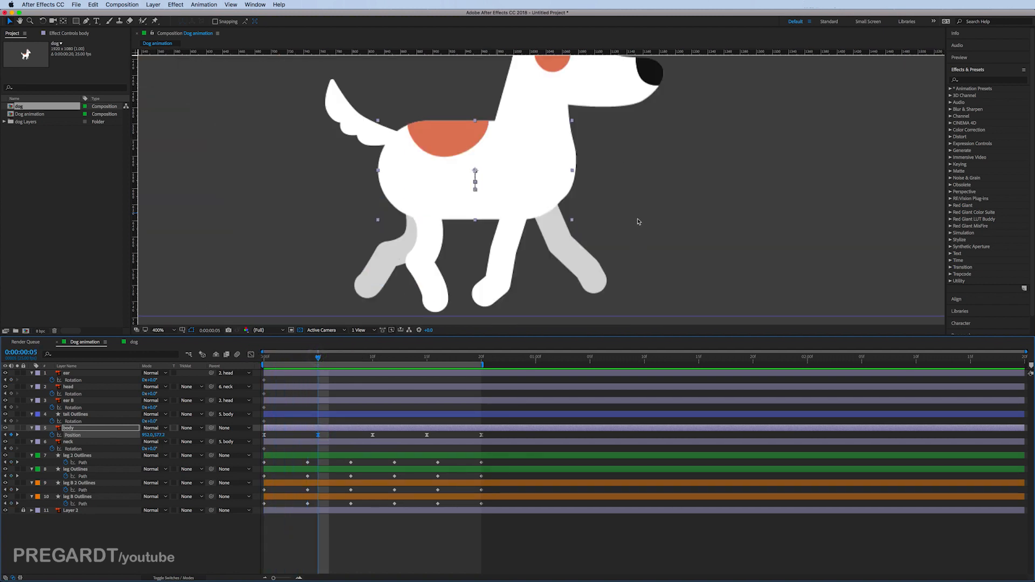
left_click_drag(322, 359, 372, 373)
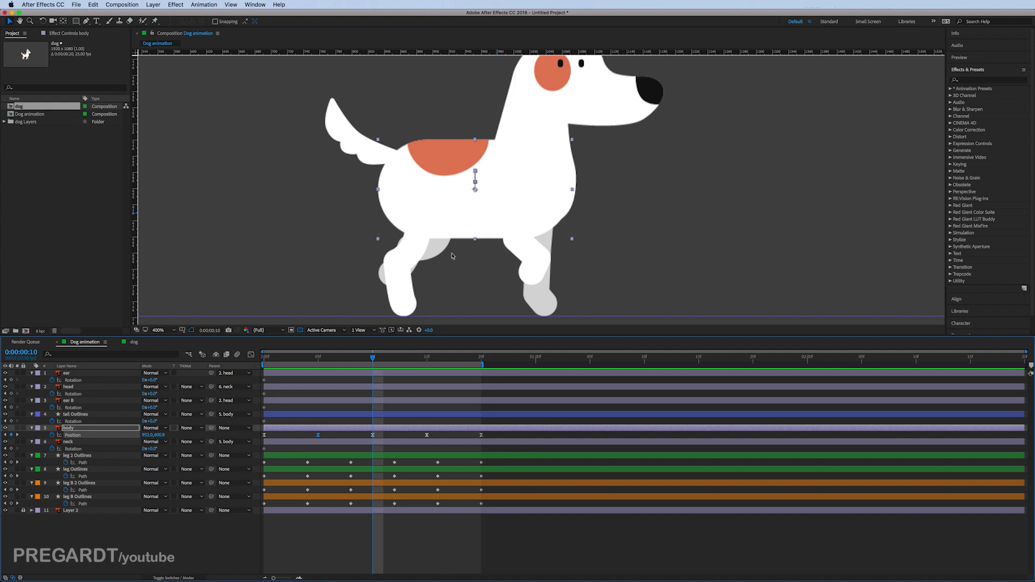
left_click_drag(373, 358, 427, 365)
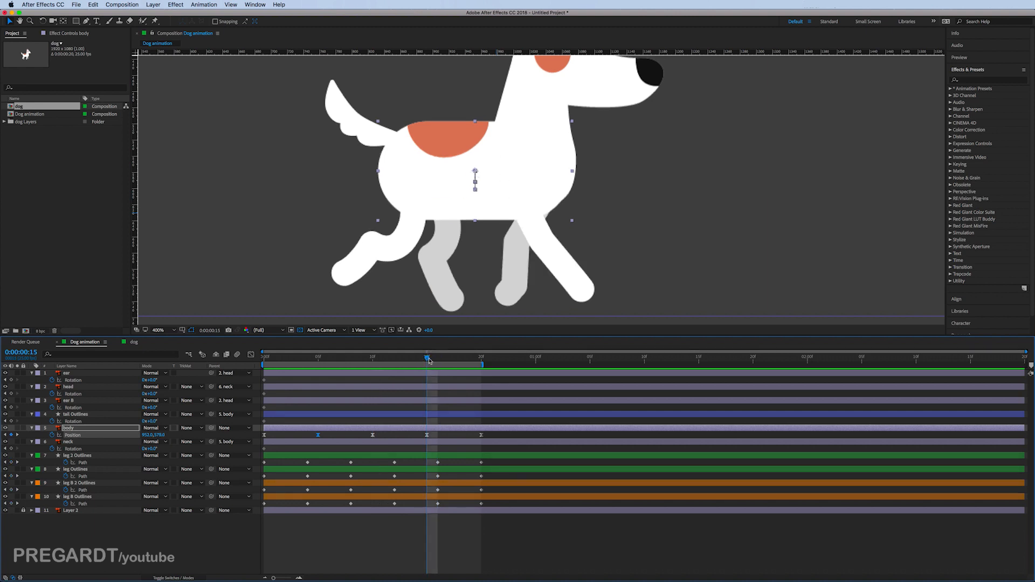
left_click_drag(436, 361, 482, 378)
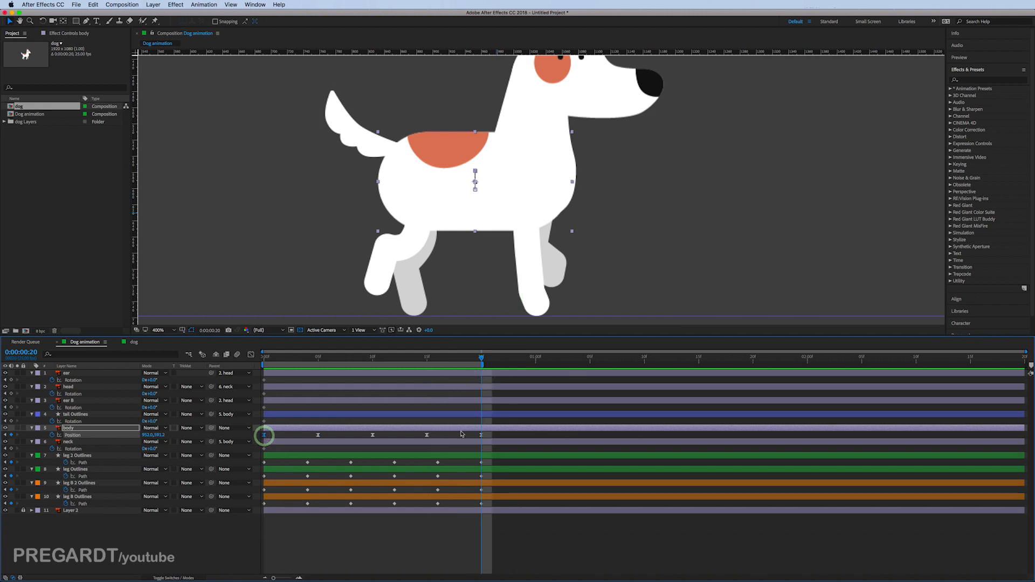
scroll(557, 284, "down", 2)
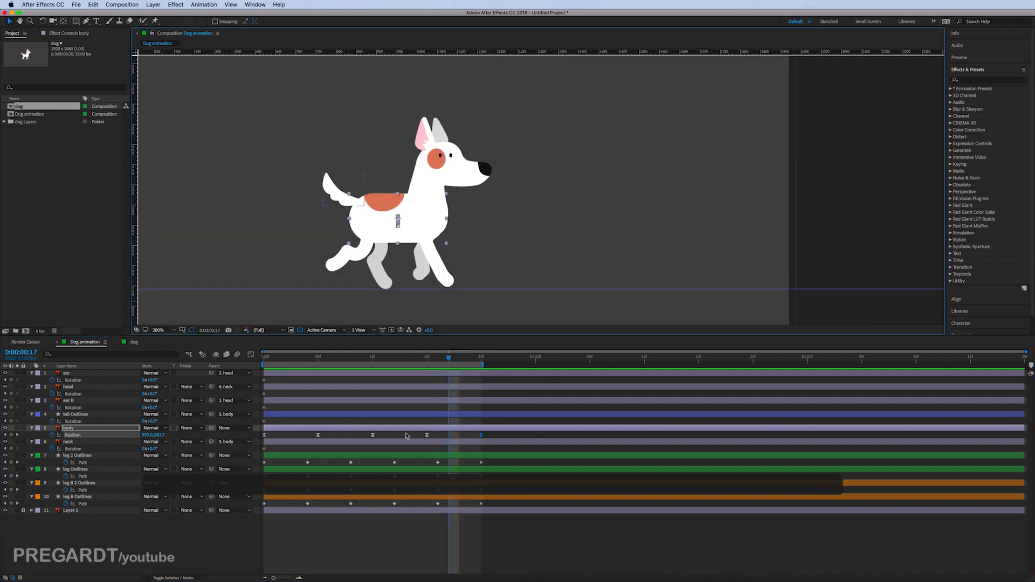
Select the tail and rotate it downward at 0:00:00:05 with the Rotation tool.
left_click(402, 430)
left_click_drag(382, 190, 415, 199)
left_click(363, 194)
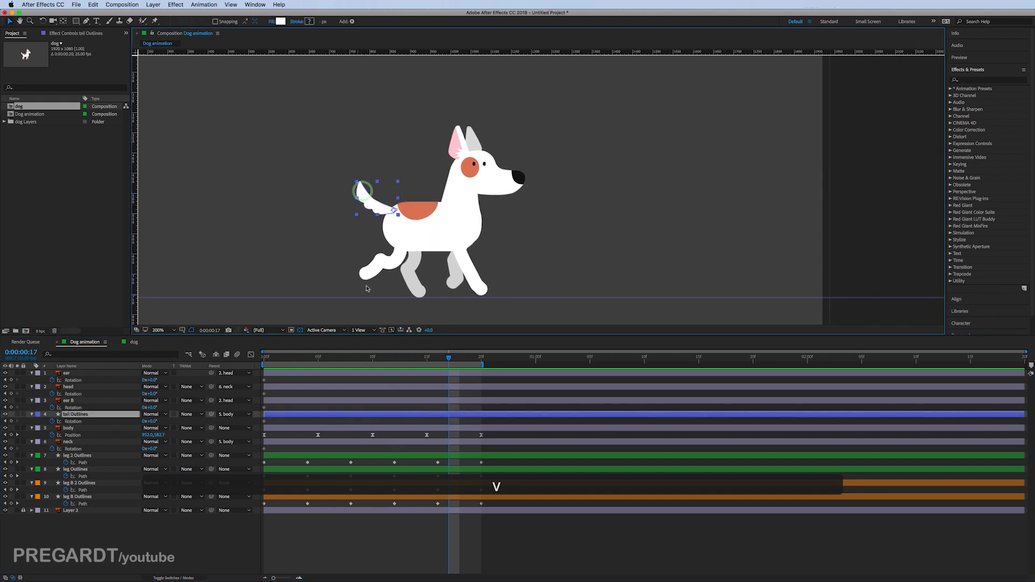
scroll(356, 276, "up", 1)
left_click_drag(335, 247, 491, 206)
left_click_drag(319, 360, 257, 362)
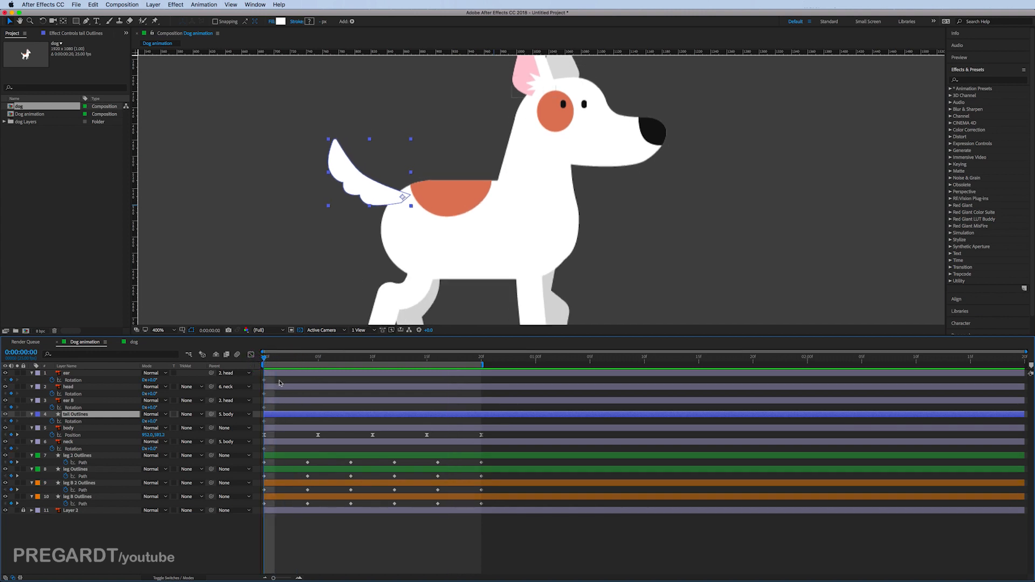
left_click_drag(272, 358, 317, 368)
left_click(42, 23)
left_click_drag(341, 157, 332, 166)
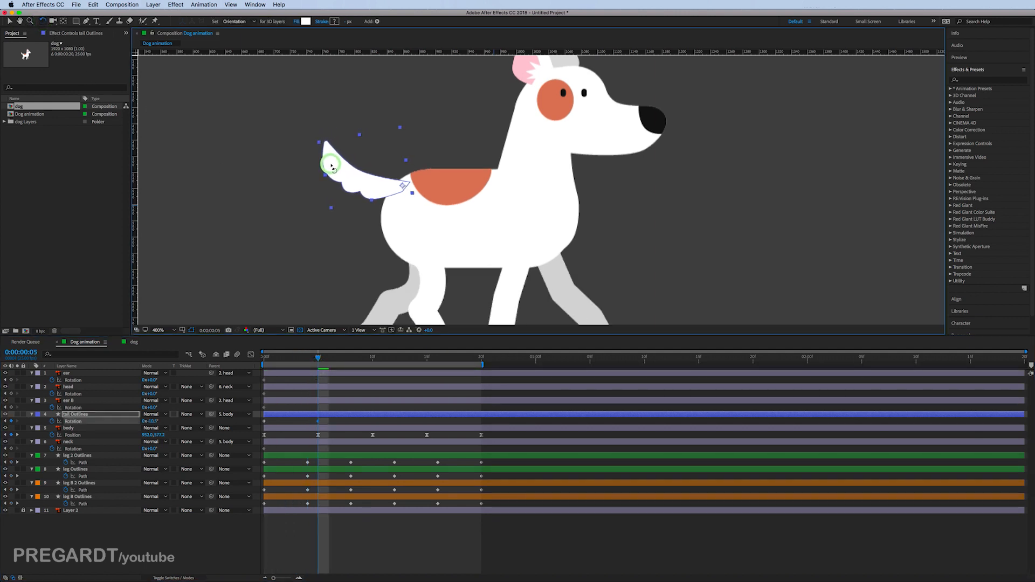
Add a raised-tail rotation keyframe at 0:00:00:09 and apply Easy Ease to the tail's rotation keyframes.
left_click_drag(318, 358, 349, 378)
left_click_drag(355, 197, 358, 176)
left_click_drag(351, 422, 256, 423)
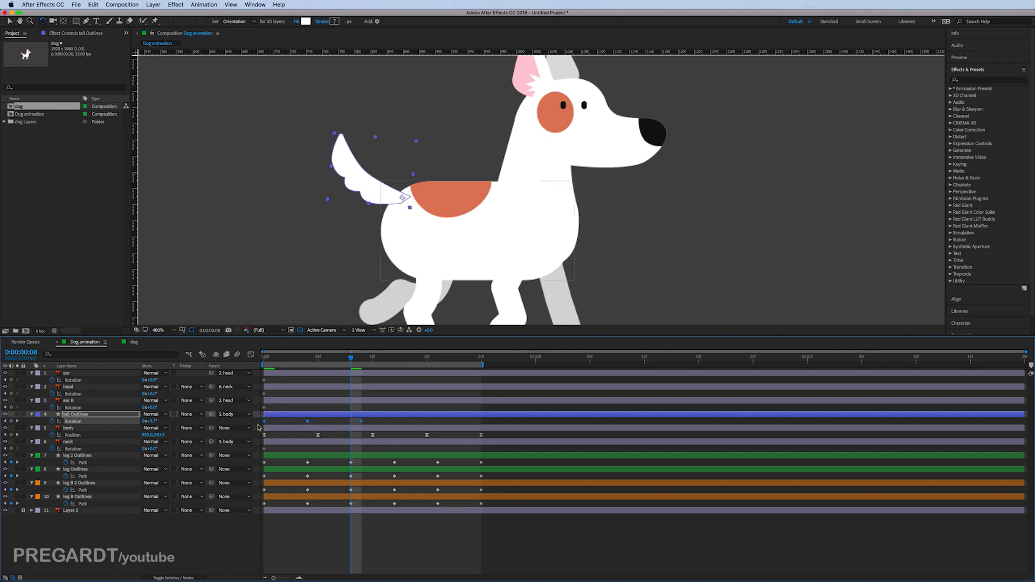
key("F9")
left_click_drag(282, 357, 299, 376)
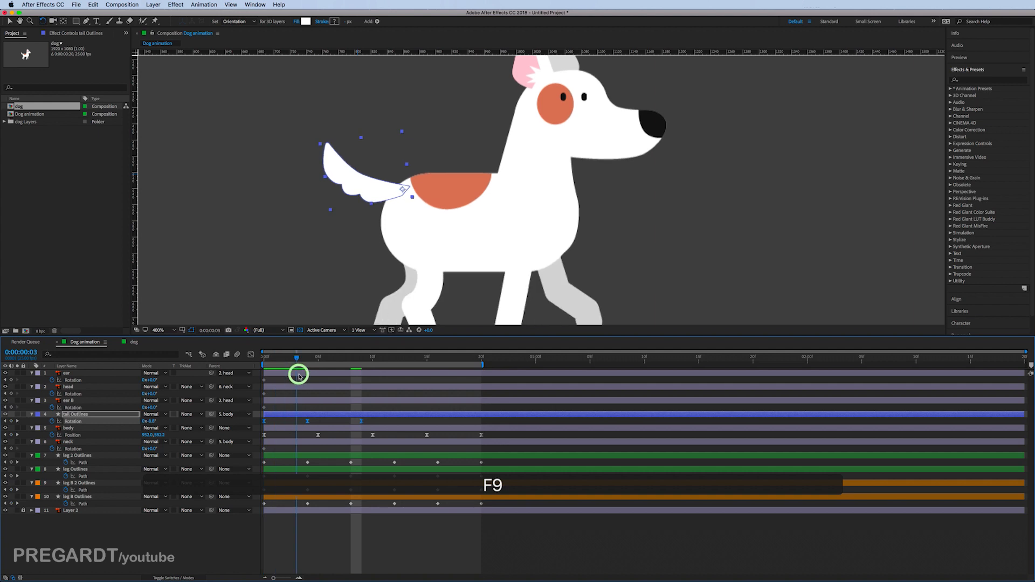
Lower the tail to a rotation of about -9.7° and place that keyframe at 0:00:00:14.
scroll(408, 276, "down", 1)
left_click_drag(408, 277, 373, 285)
left_click_drag(283, 359, 408, 400)
left_click_drag(408, 194, 396, 195)
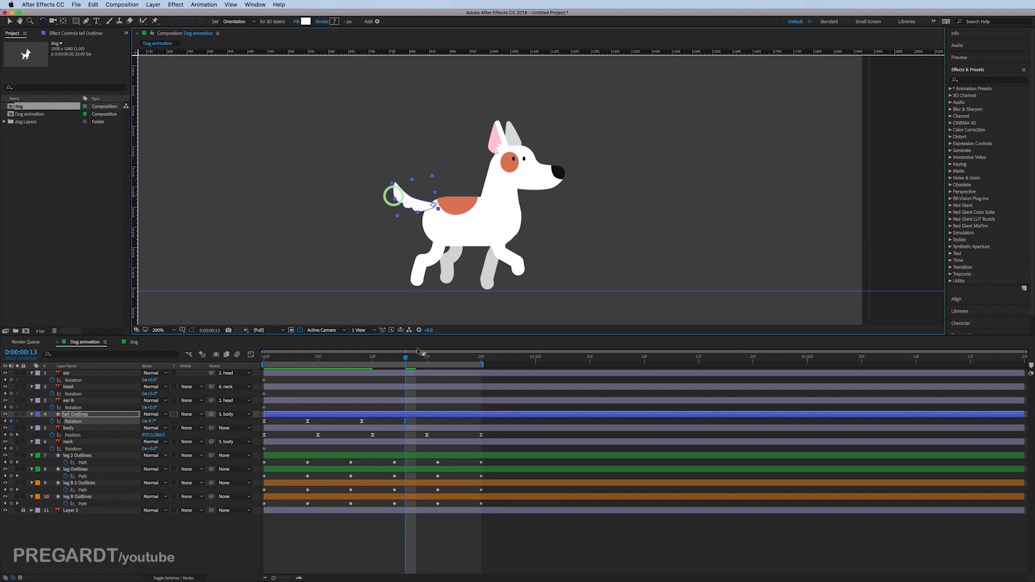
left_click(412, 425)
Copy the raised-tail rotation keyframe from 0:00:00:09 to near the end of the cycle, at about 0:00:00:18.
left_click_drag(396, 362, 460, 402)
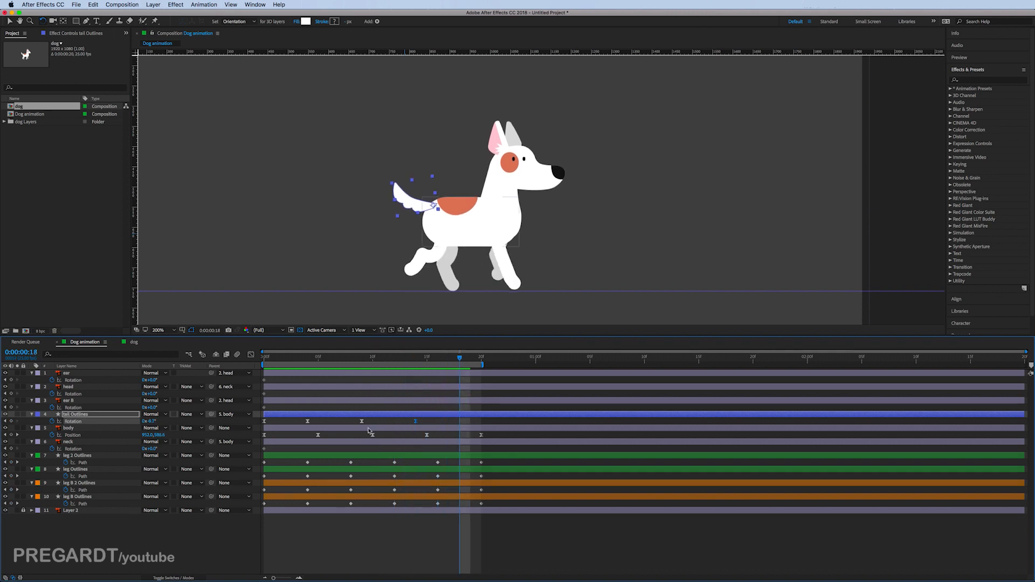
key("super+c")
key("super+v")
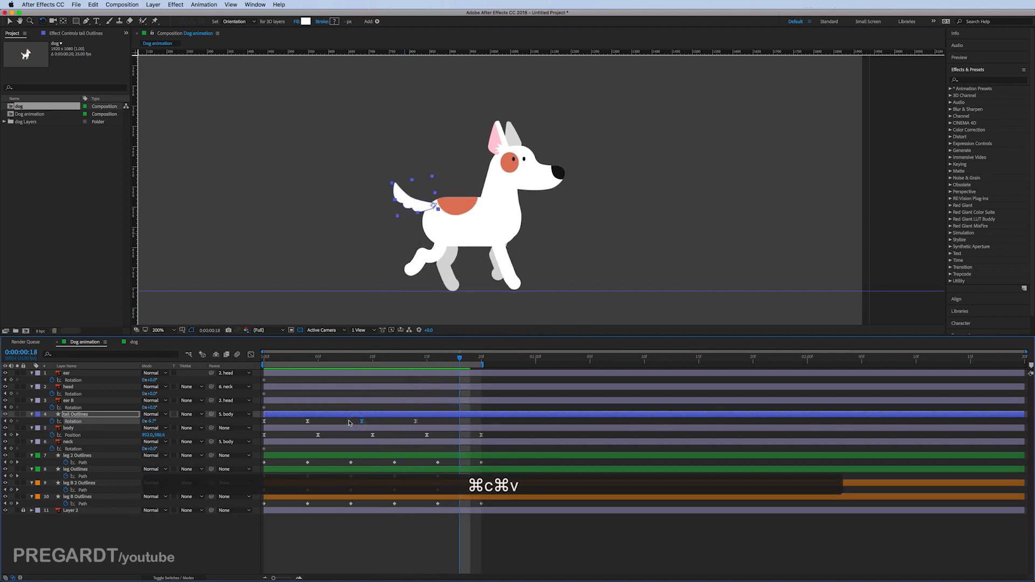
Try copying the tail's starting rotation keyframe to 0:00:00:20.
left_click_drag(459, 357, 482, 405)
left_click(261, 427)
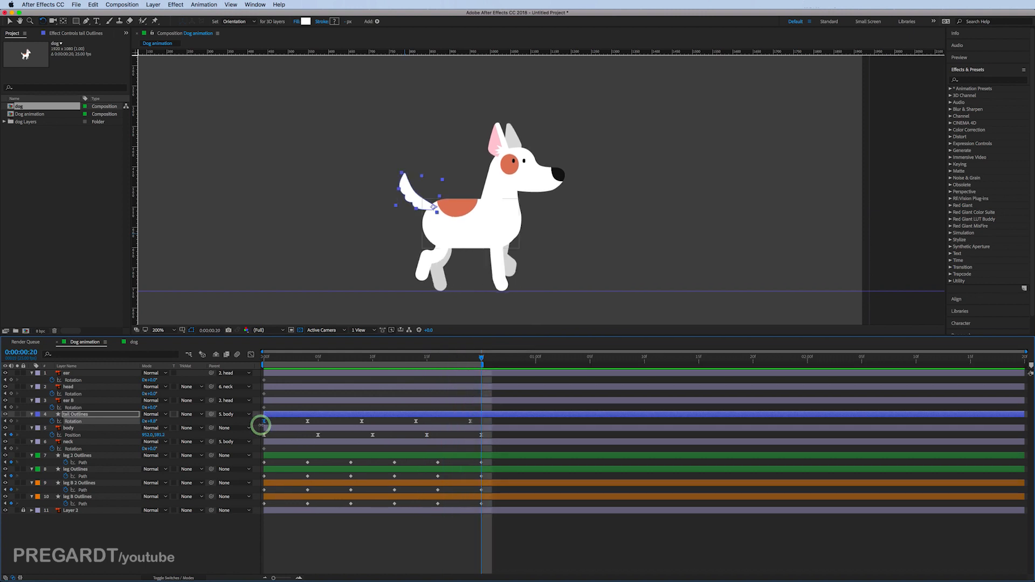
key("super+c")
key("super+v")
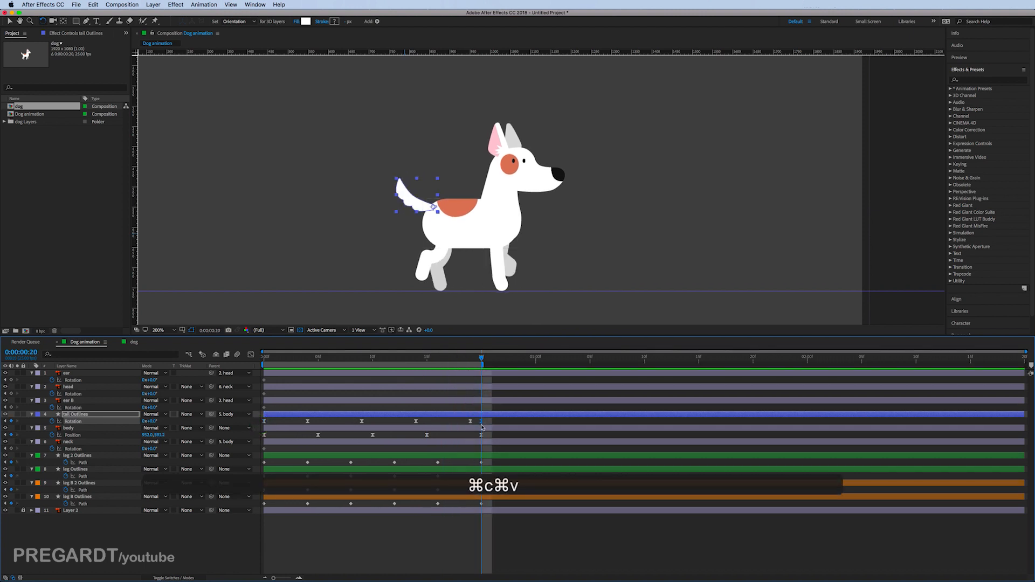
Copy the lowered-tail rotation keyframe from 0:00:00:14 to 0:00:00:24, beyond the end of the work area.
left_click(474, 424)
key("super+c")
left_click_drag(477, 428, 413, 426)
key("super+c")
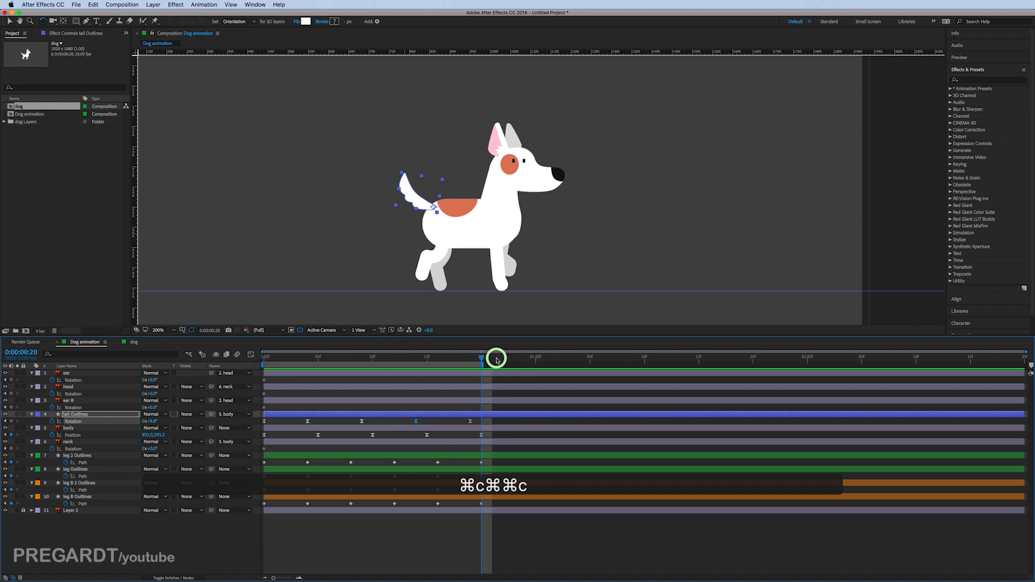
left_click(523, 357)
key("super+v")
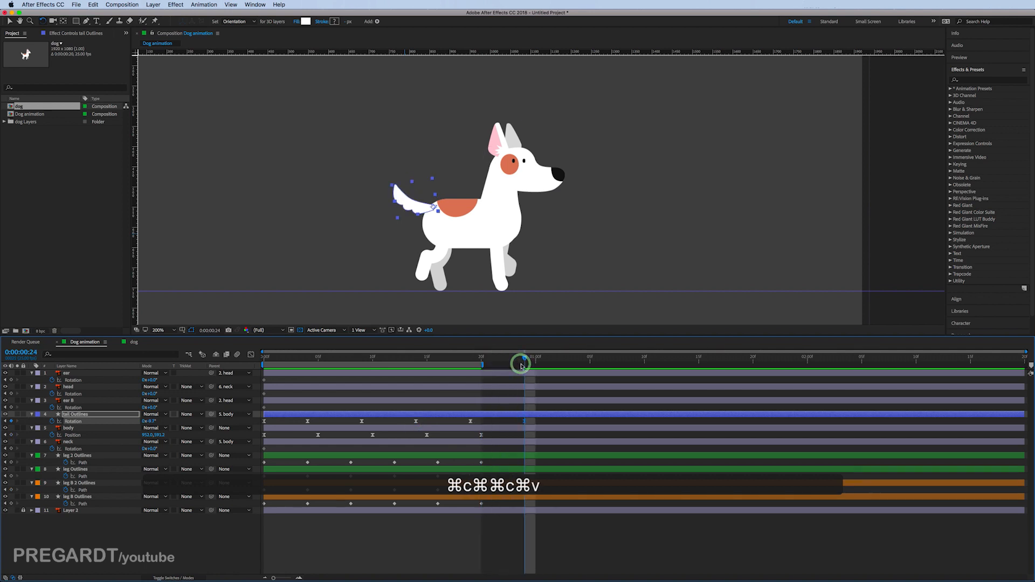
Add an in-between tail rotation keyframe at 0:00:00:20, match the opening keyframe to it, and preview the loop.
left_click(482, 357)
left_click(11, 421)
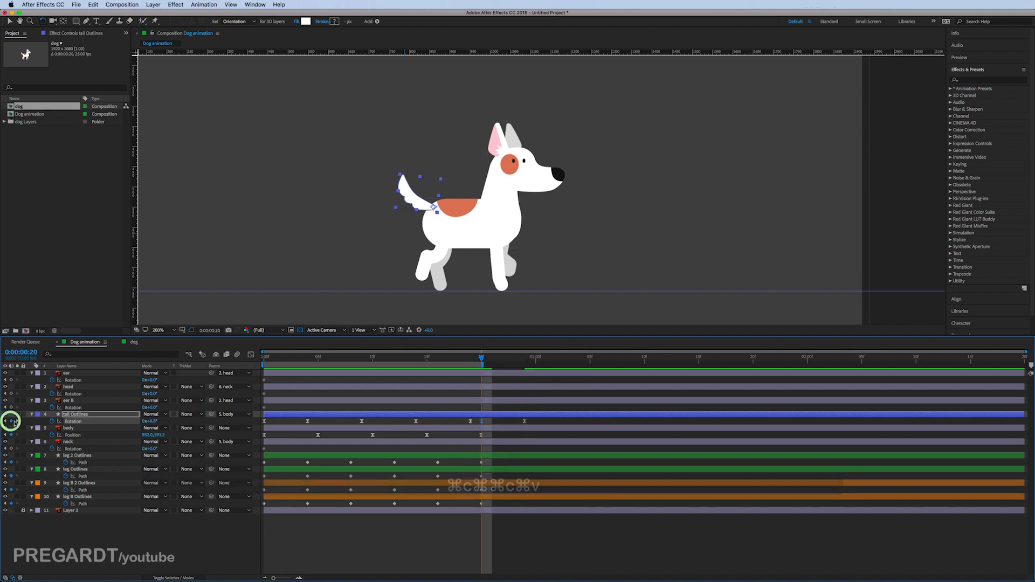
left_click_drag(482, 424, 269, 425)
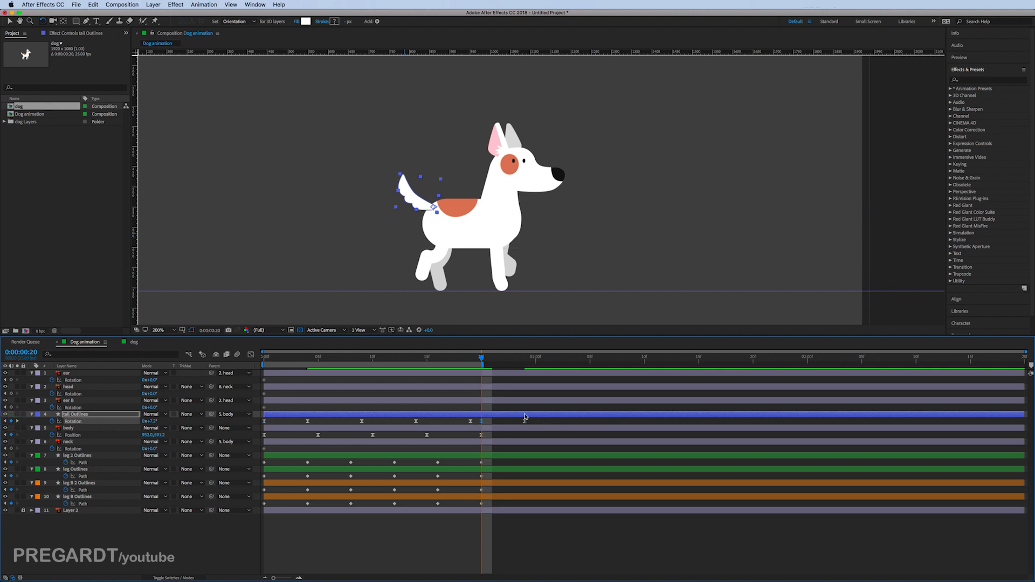
key("KP_0")
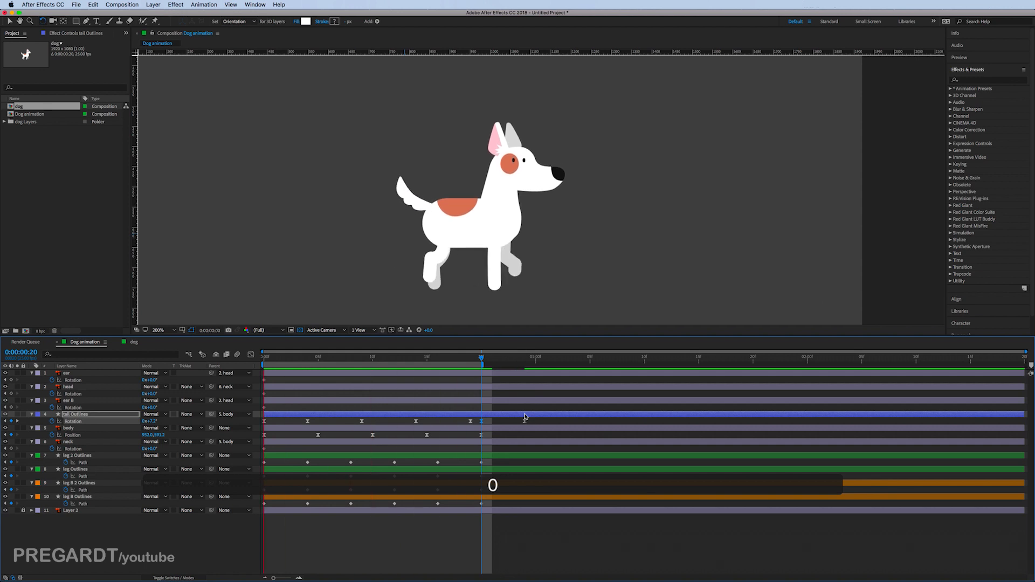
Play back and scrub through the walk cycle to check the tail's swing across the loop point.
left_click_drag(263, 358, 319, 365)
left_click_drag(336, 367, 478, 389)
left_click(307, 422)
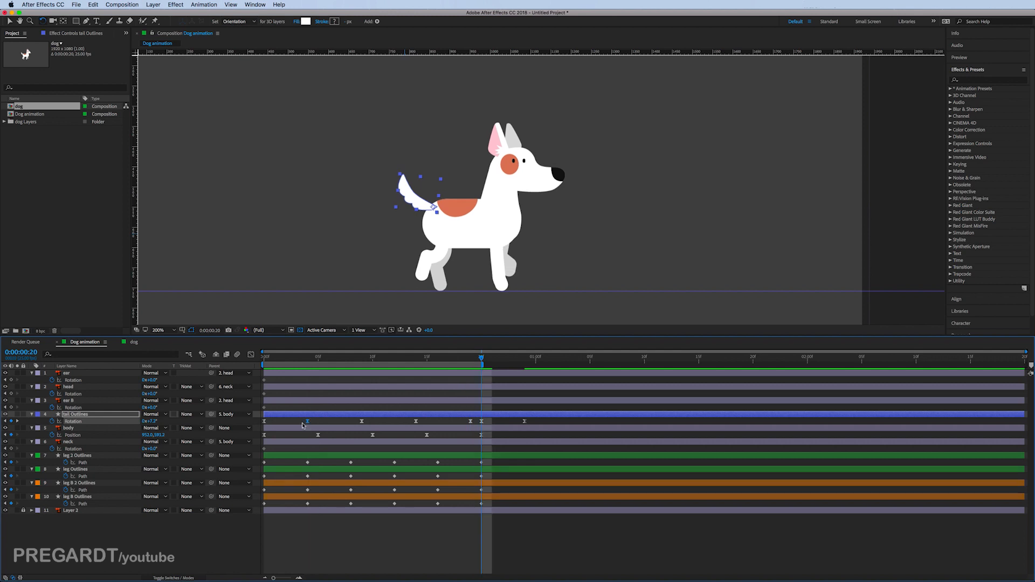
left_click(263, 357)
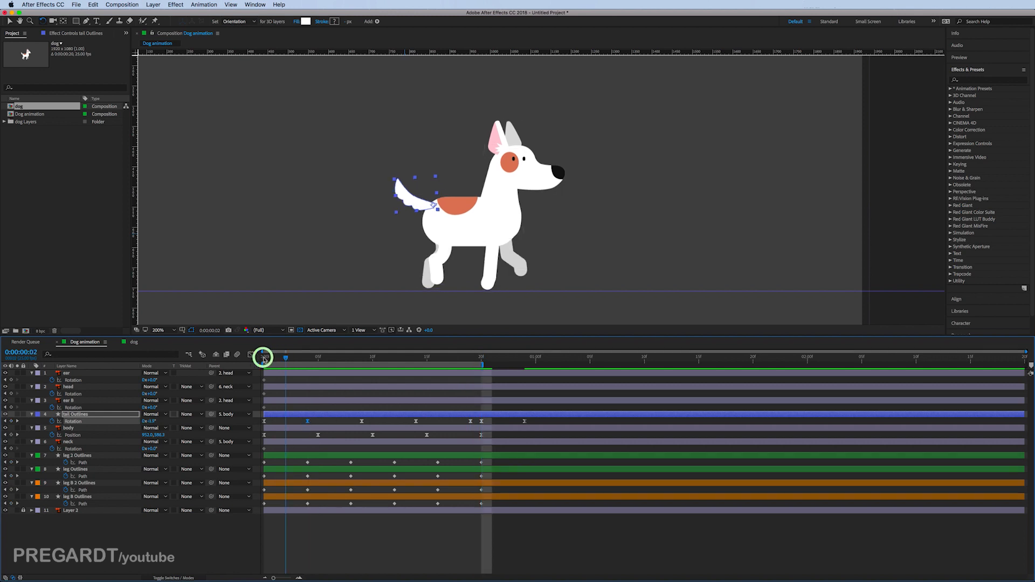
key("KP_0")
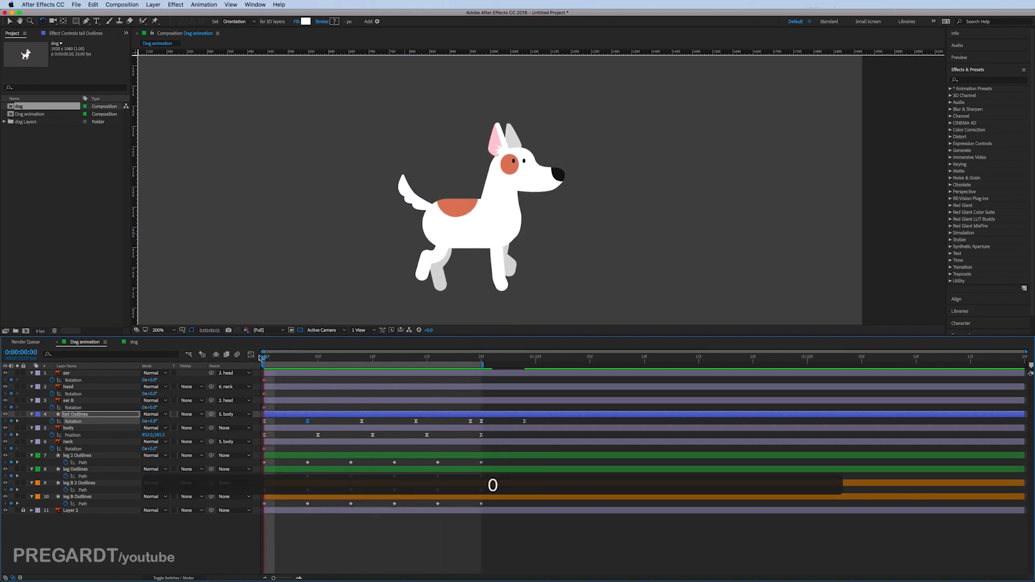
key("space")
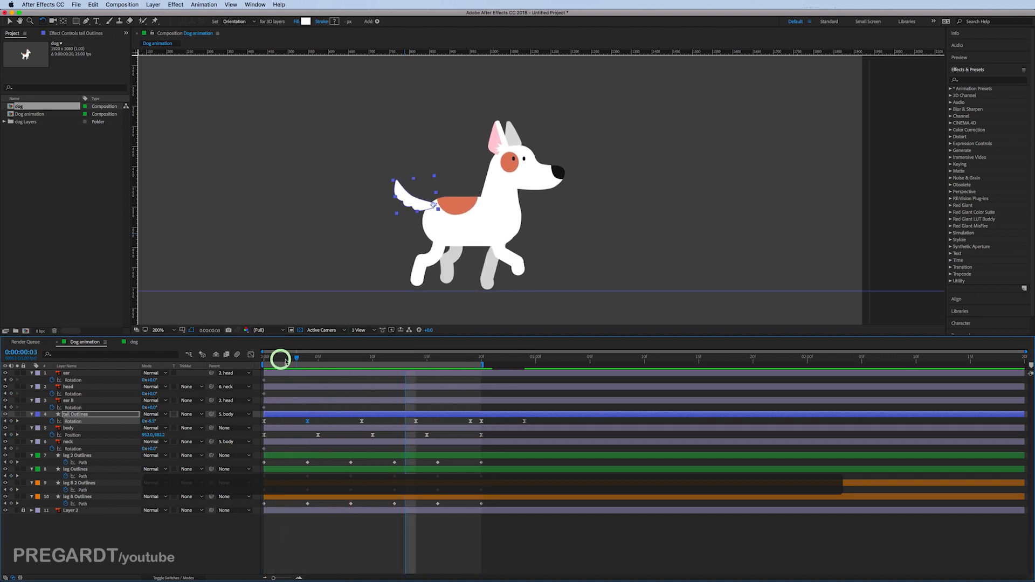
left_click_drag(286, 361, 254, 356)
At 0:00:00:04, rotate the front ear back to about -14.6° and ear B to about -10.4°.
left_click(491, 138)
key("period")
left_click_drag(454, 162, 476, 217)
left_click_drag(451, 264, 462, 225)
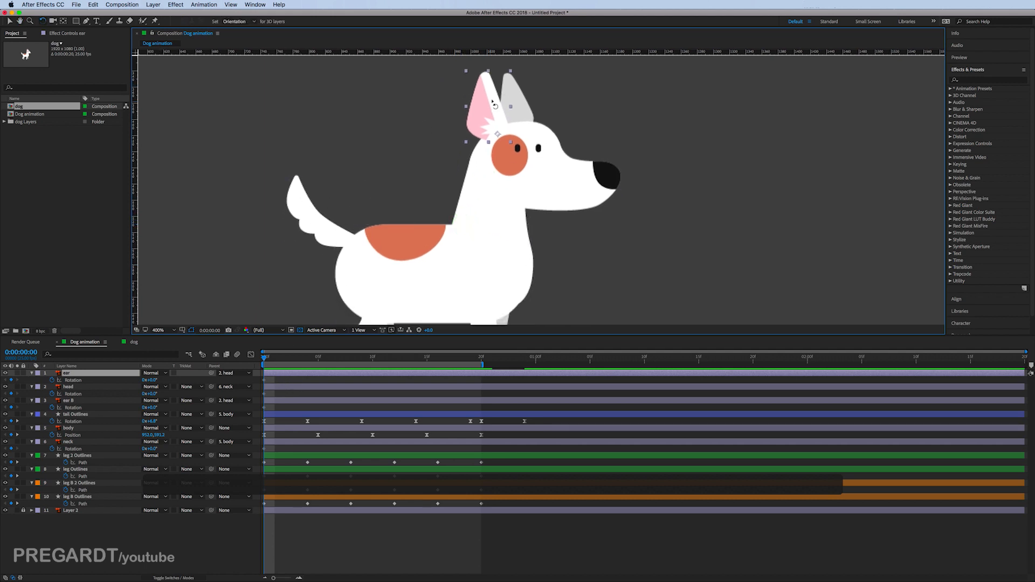
left_click_drag(266, 359, 306, 367)
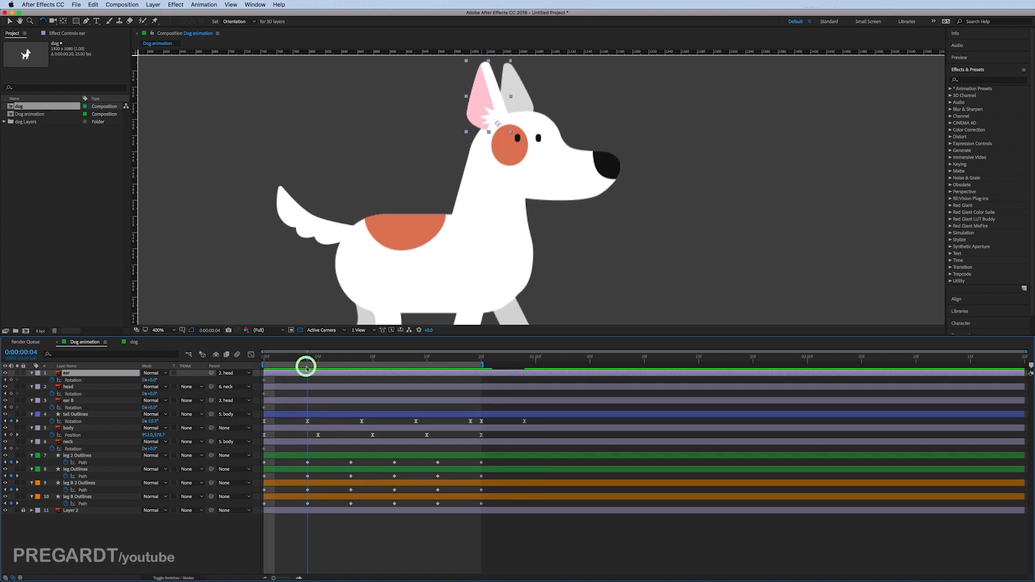
left_click_drag(483, 86, 512, 84)
left_click(517, 83)
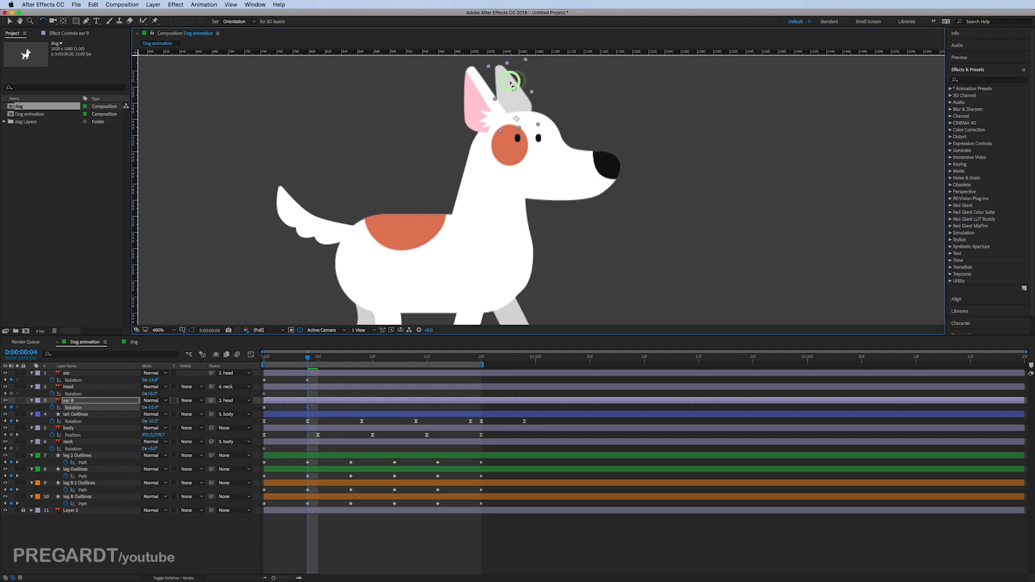
At 0:00:00:09, rotate the front ear forward to about -1.4° and ear B to about 2.4°.
left_click_drag(313, 357, 359, 360)
left_click_drag(477, 110, 523, 100)
left_click(521, 103)
At 0:00:00:14, rotate the front ear back to about -16.4° and ear B to about -14.6°.
left_click_drag(367, 359, 415, 360)
left_click(476, 90)
left_click_drag(476, 90, 513, 80)
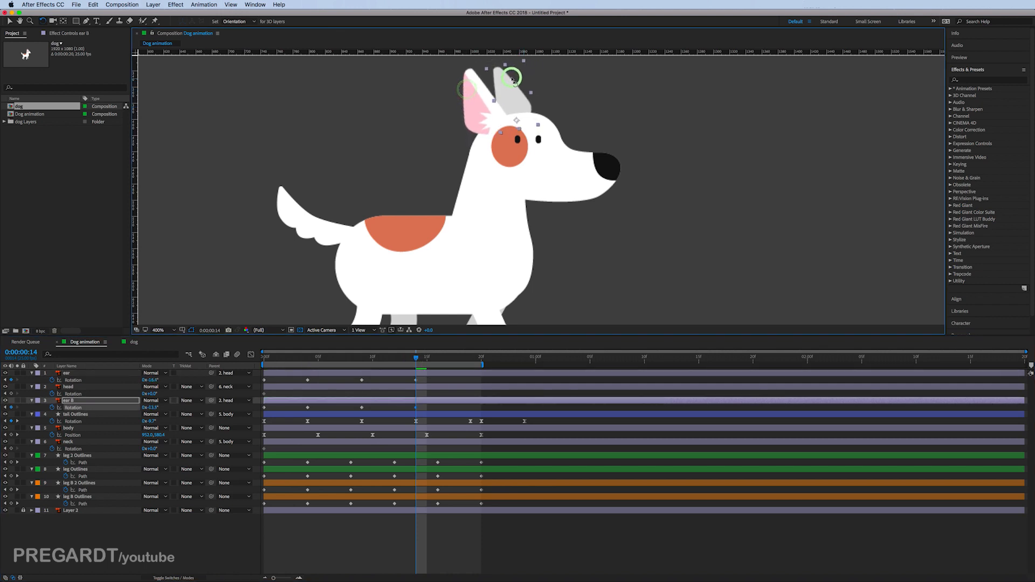
Copy both ears' forward rotation keyframes from 0:00:00:09 to 0:00:00:19.
left_click_drag(430, 362, 469, 360)
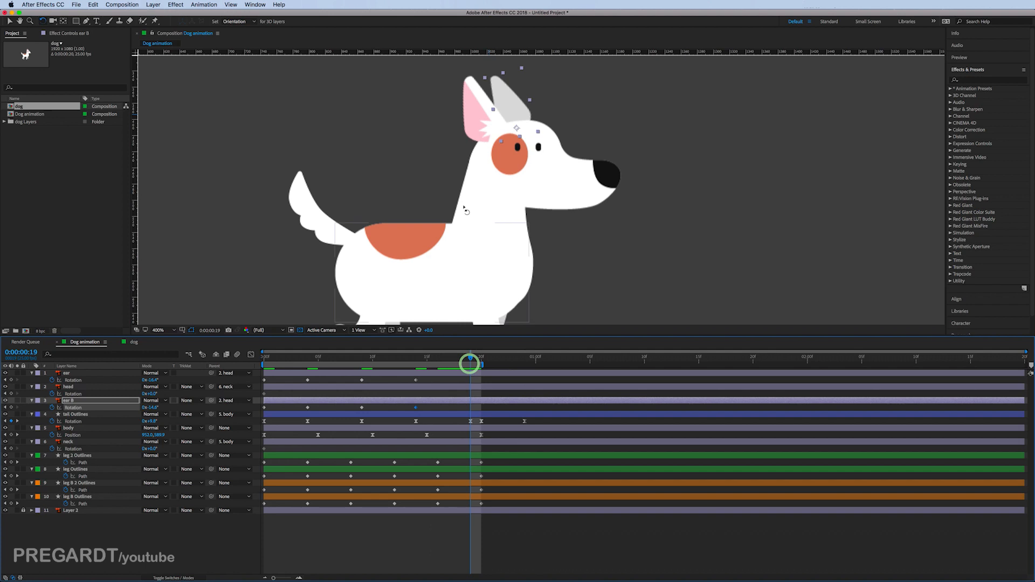
left_click(359, 381)
key("super+c")
key("super+v")
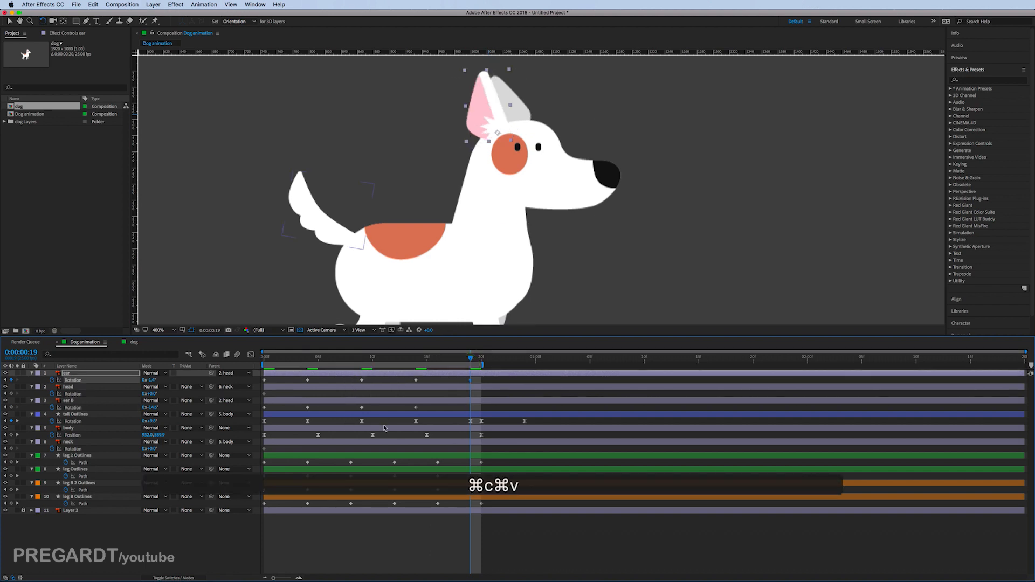
left_click(368, 409)
key("super+c")
key("super+v")
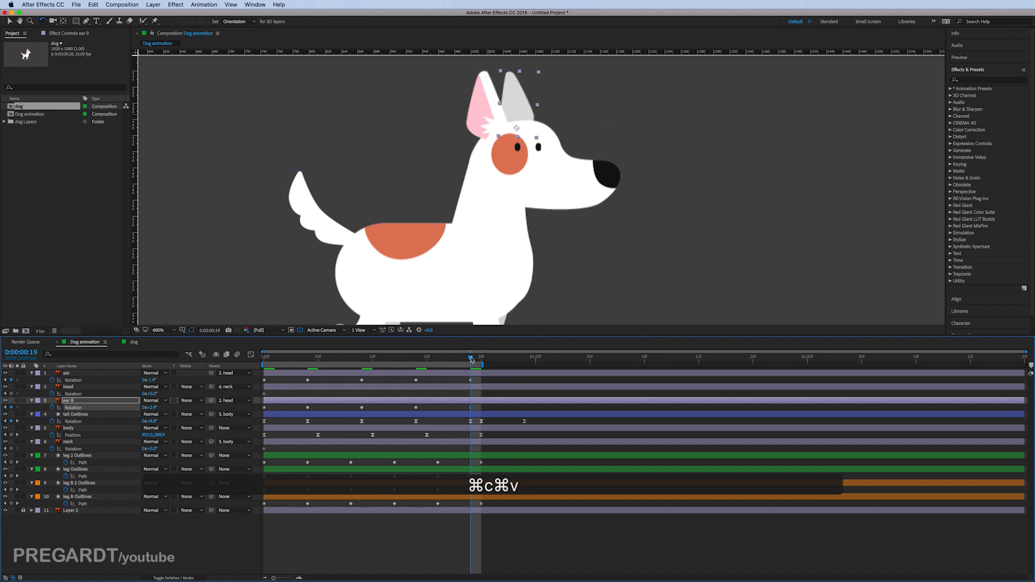
Copy both ears' swept-back rotation keyframes from 0:00:00:14 to 0:00:00:24, beyond the work area.
left_click_drag(486, 362, 520, 367)
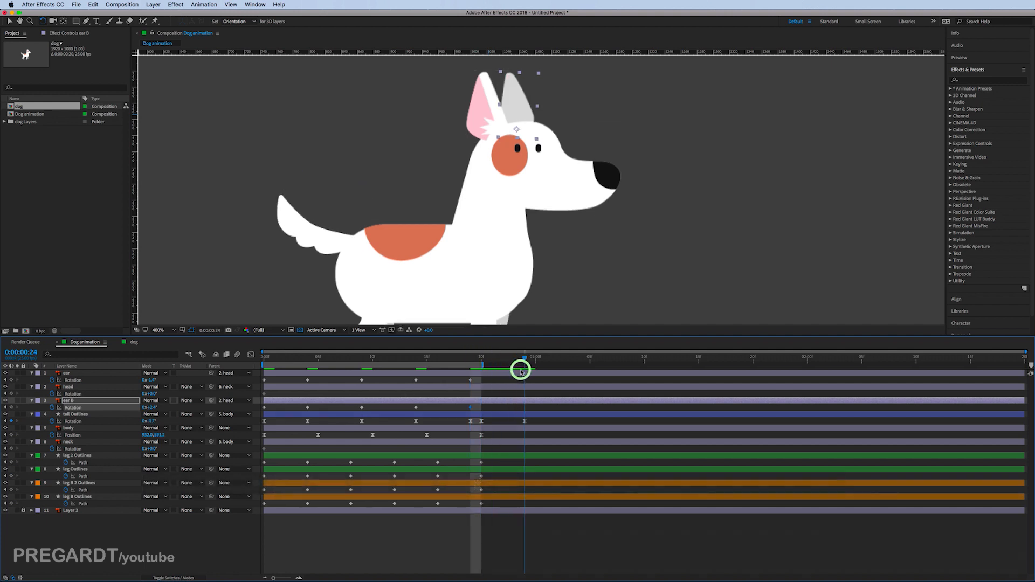
left_click(411, 383)
key("super+c")
key("super+v")
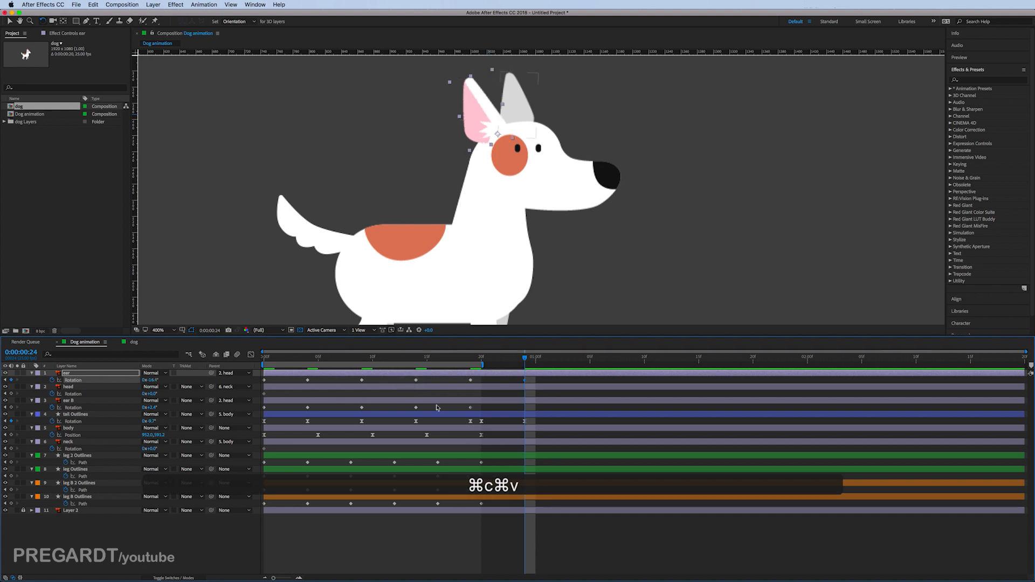
left_click(406, 411)
key("super+c")
key("super+v")
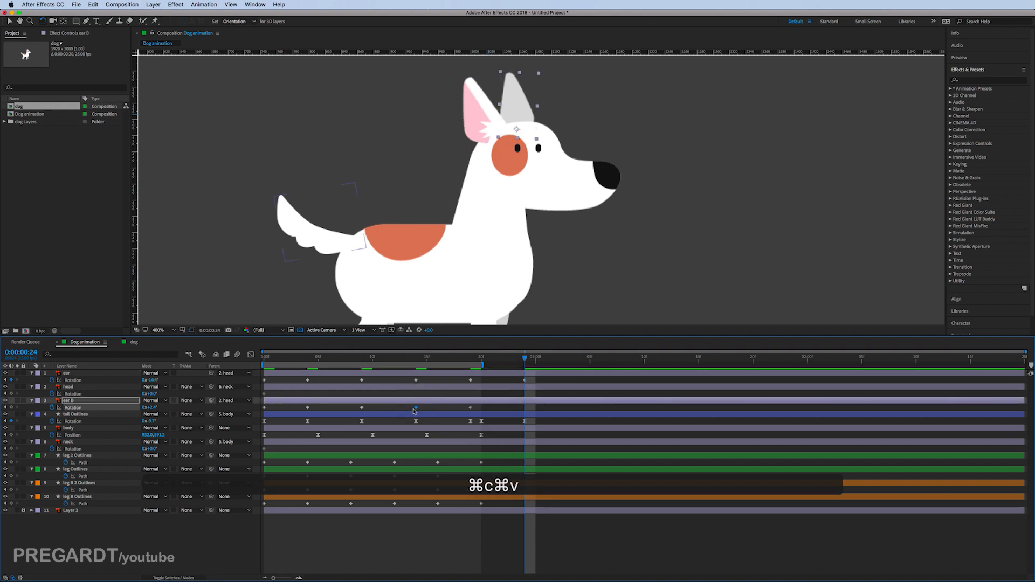
Add in-between rotation keyframes for both ears at 0:00:00:20 and move them to the first frame.
left_click(482, 358)
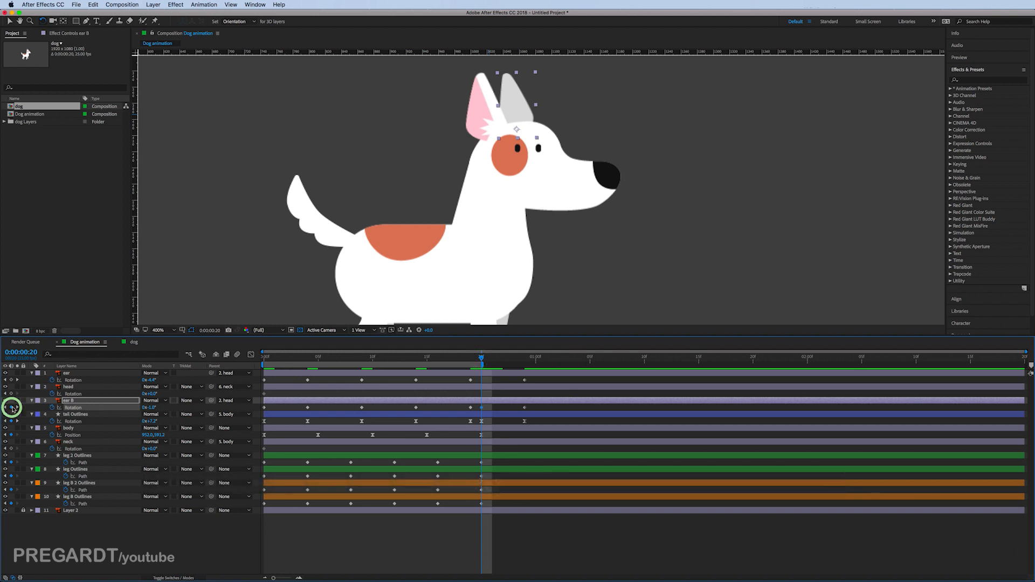
left_click(11, 381)
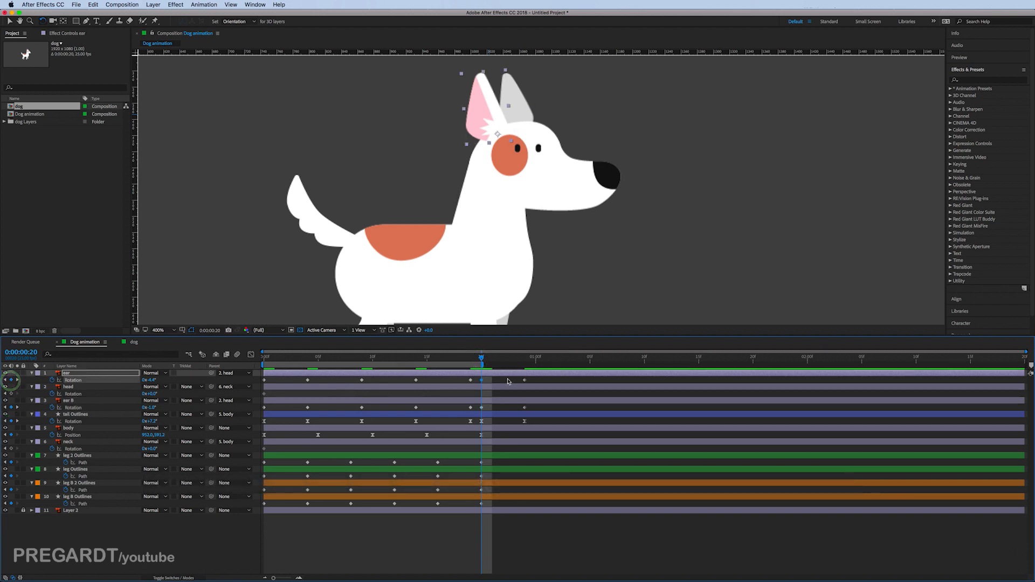
left_click(481, 408, "shift")
left_click_drag(481, 408, 267, 408)
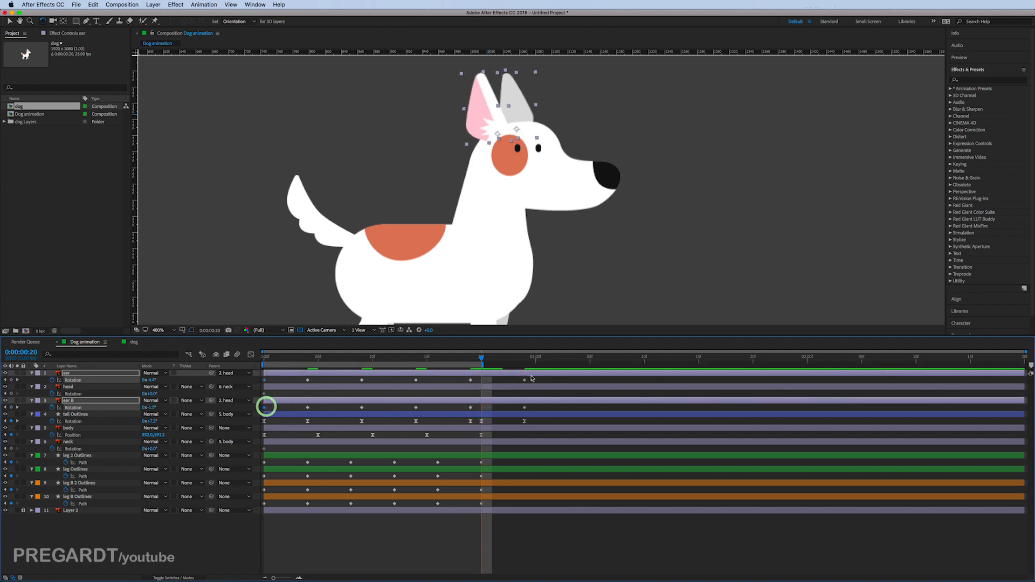
Apply Easy Ease to all ear rotation keyframes, add keyframes for both ears at 0:00:00:20, and preview the loop.
left_click_drag(543, 381, 264, 412)
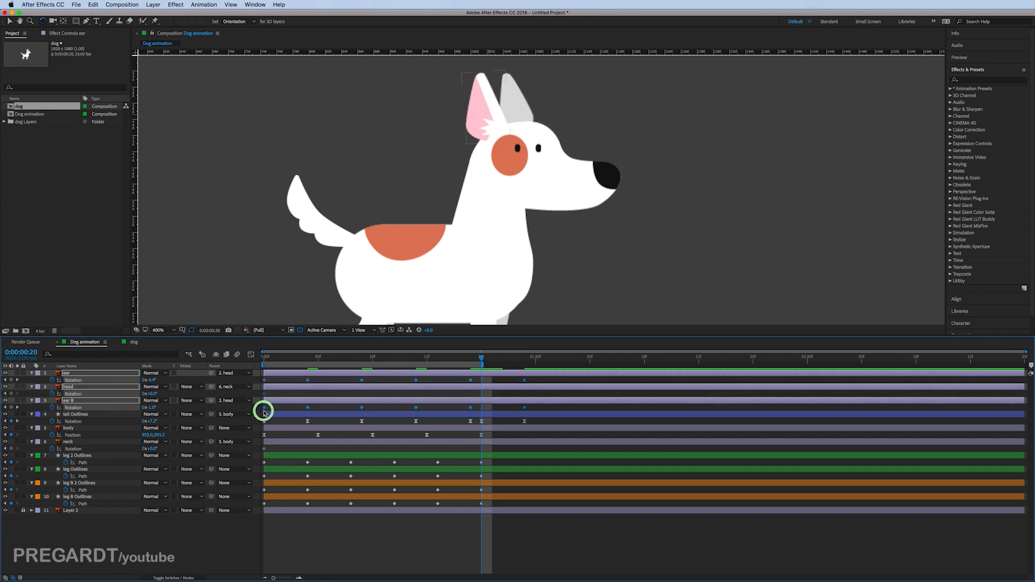
key("F9")
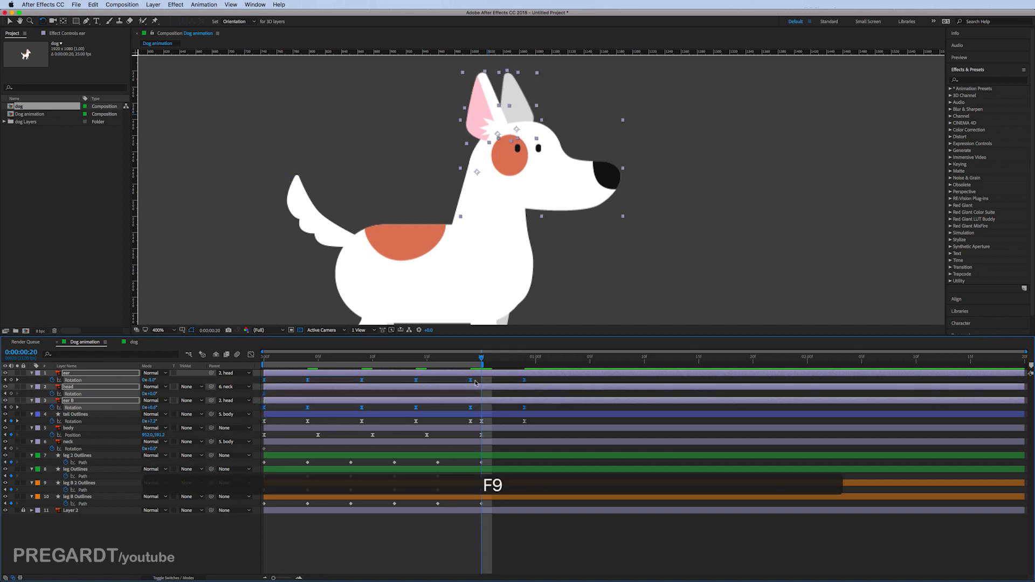
left_click(470, 383)
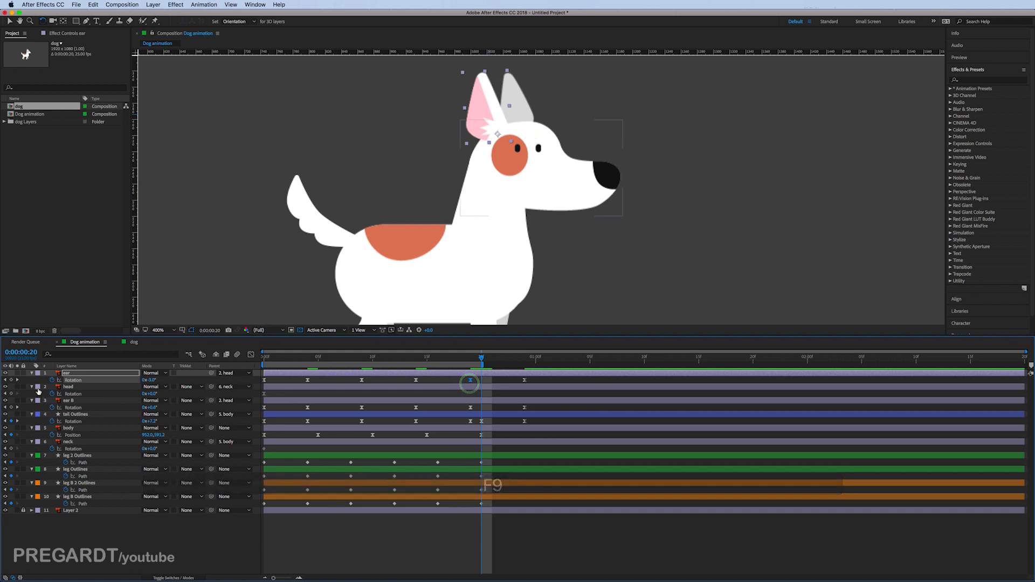
left_click(12, 407)
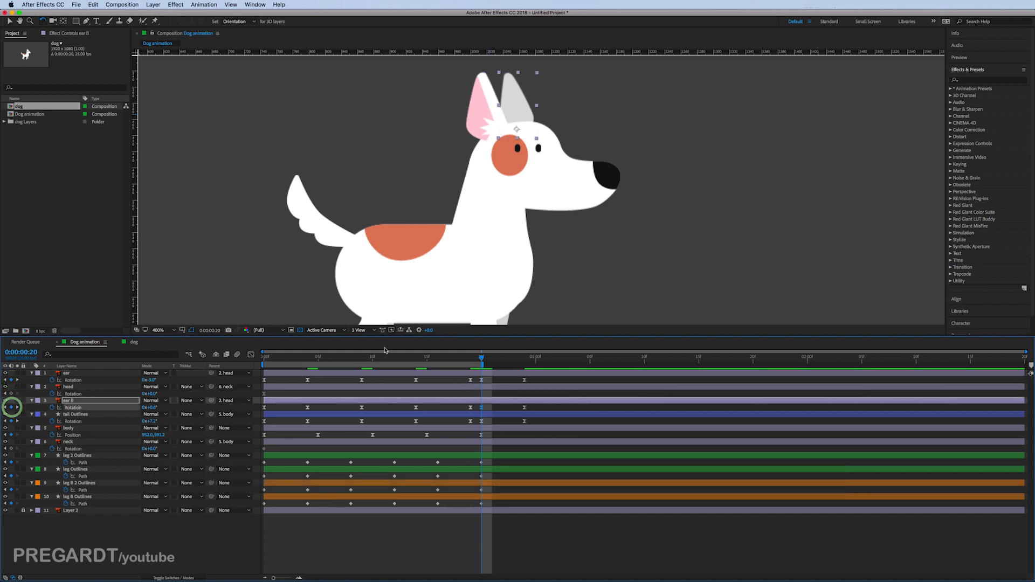
key("0")
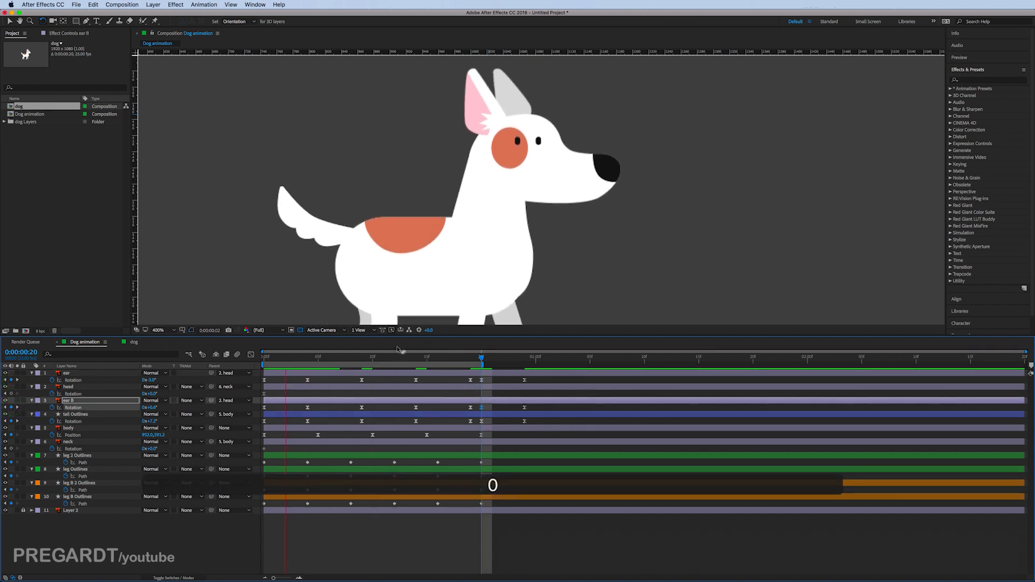
scroll(618, 219, "down", 2)
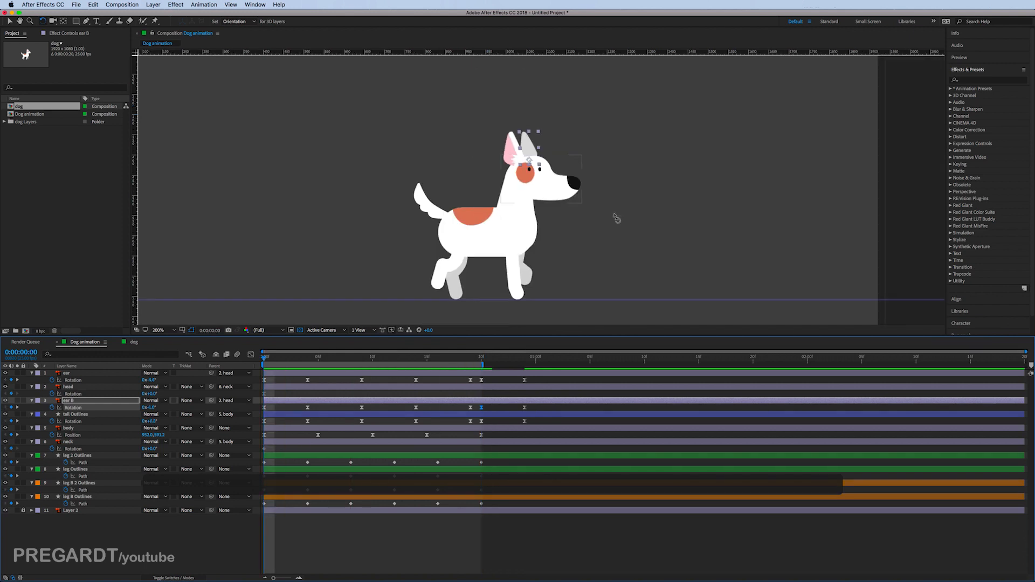
key("0")
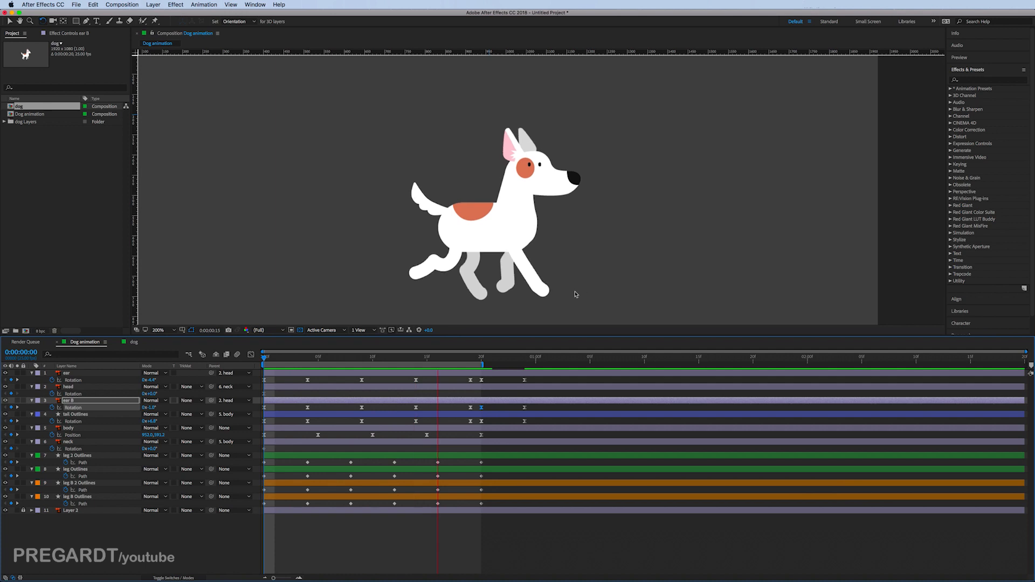
Shift both ears' four rotation keyframes between the loop's first and last frames one frame earlier, and preview.
left_click_drag(298, 379, 464, 409)
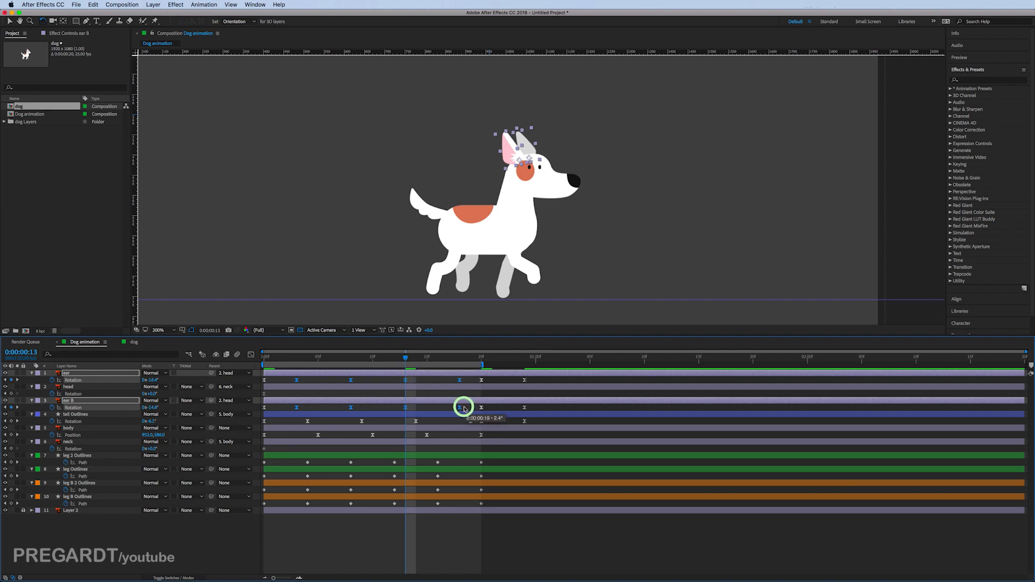
key("KP_0")
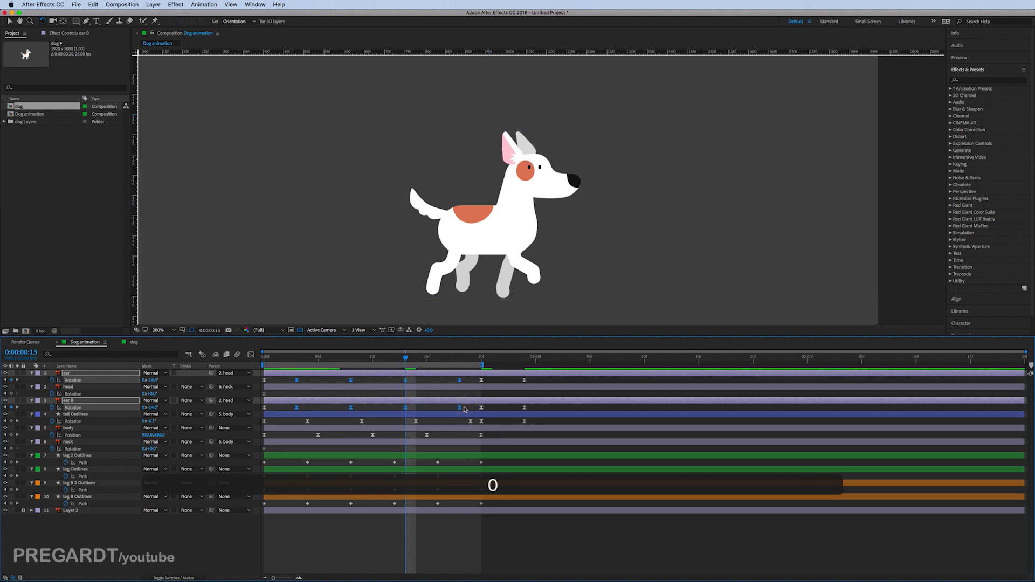
key("KP_0")
Shift the front ear's four middle rotation keyframes one frame later, offsetting them from ear B, and preview the loop.
left_click_drag(467, 378, 312, 386)
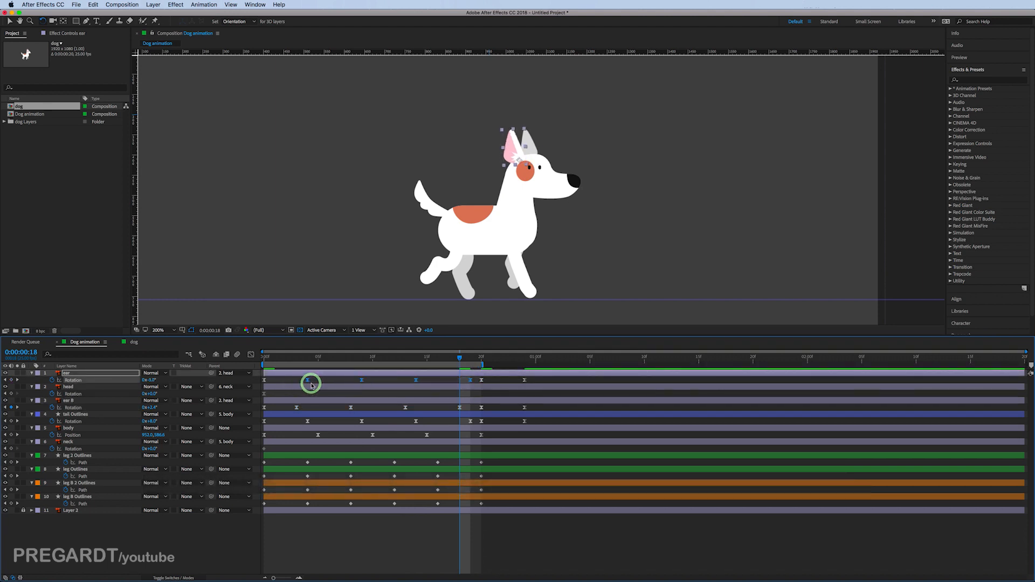
key("KP_0")
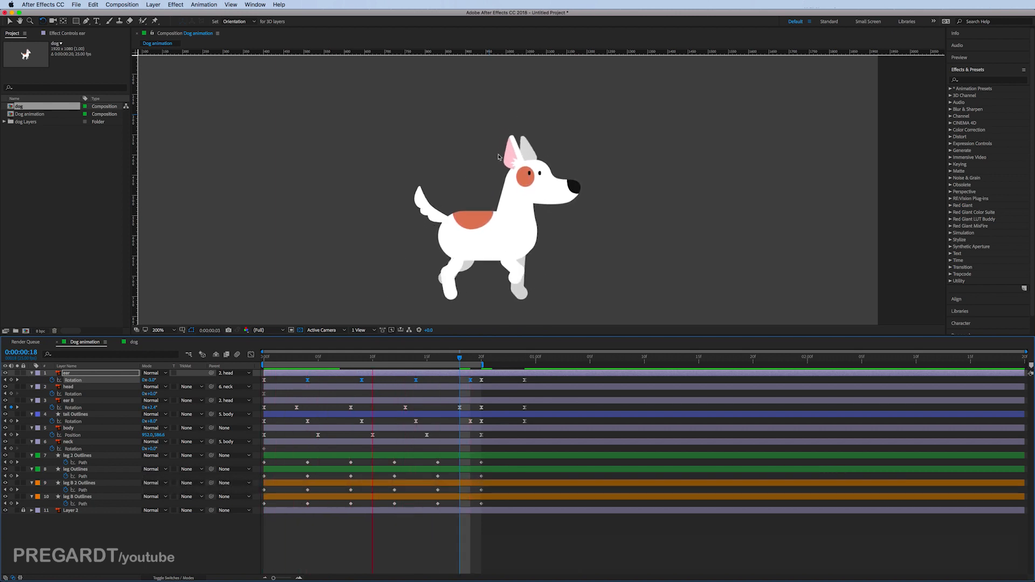
key("KP_0")
key("KP_0")
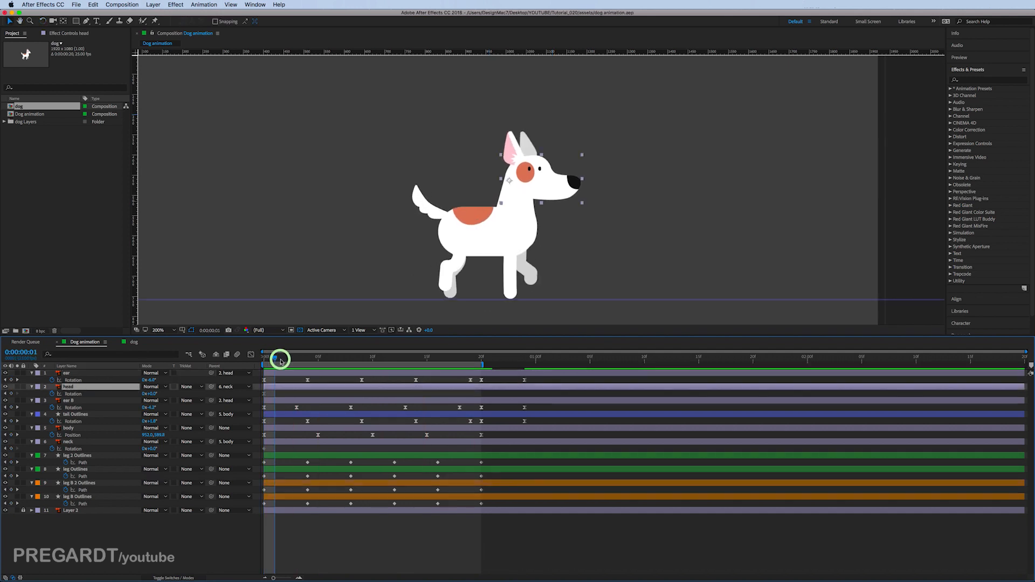
Try tilting the head up by about 3.8° at 0:00:00:04 with the Rotation tool.
left_click_drag(277, 358, 308, 368)
left_click(43, 21)
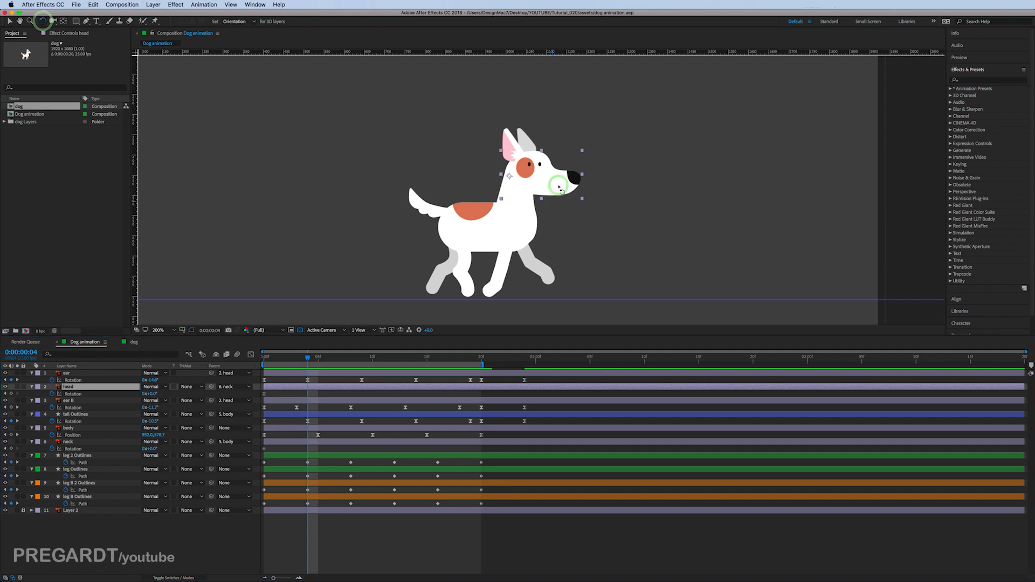
left_click_drag(560, 187, 559, 186)
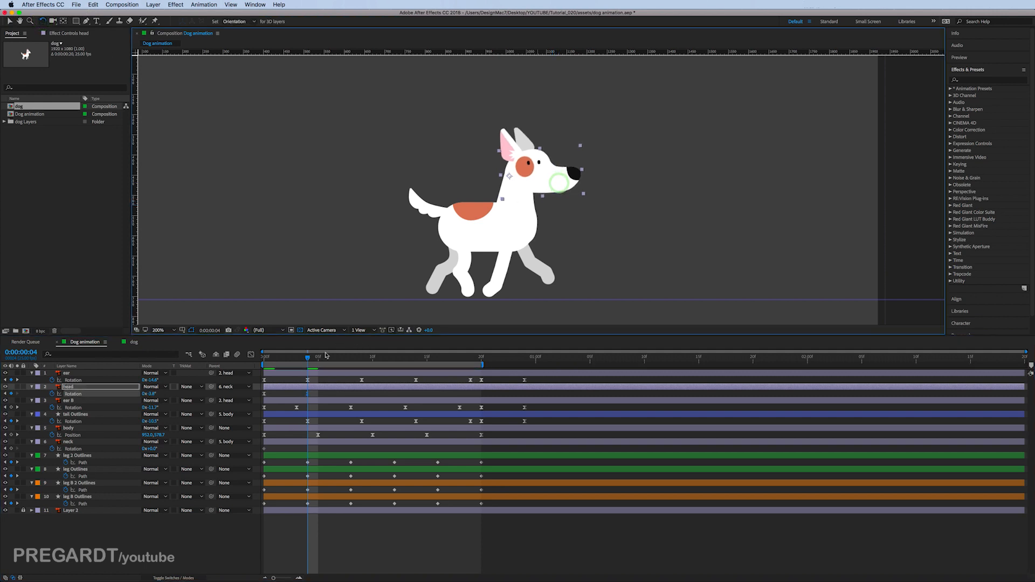
left_click_drag(307, 360, 361, 374)
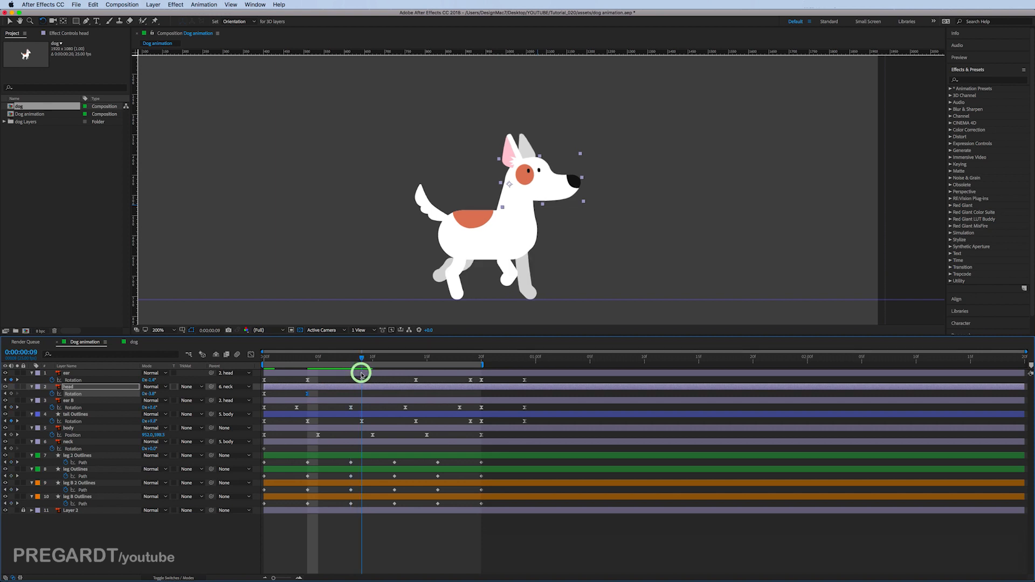
Tilt the head down to about 5.3° at 0:00:00:04 and back up at 0:00:00:09.
left_click_drag(353, 358, 308, 359)
left_click_drag(567, 181, 564, 186)
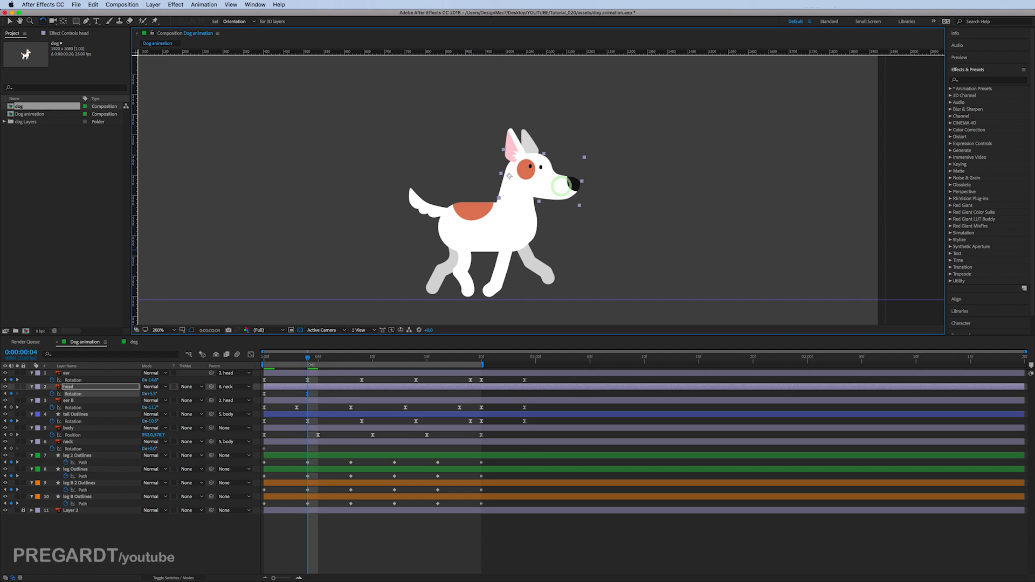
left_click_drag(316, 358, 360, 372)
mouse_move(569, 199)
left_mouse_down()
mouse_move(564, 189)
mouse_move(575, 193)
left_mouse_up()
Copy the head's downward-tilt rotation keyframe from 0:00:00:04 to 0:00:00:14.
left_click_drag(379, 360, 415, 360)
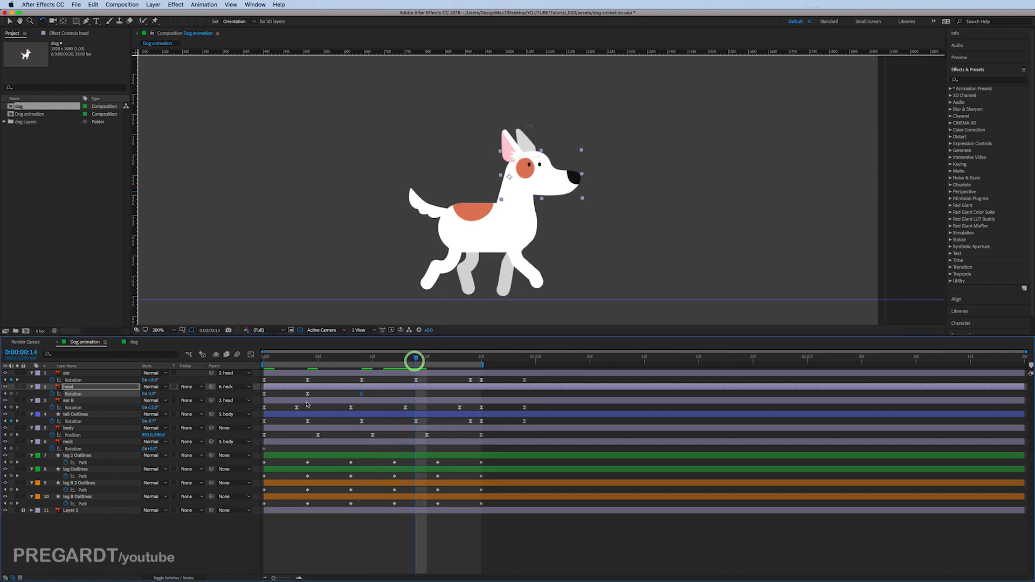
key("super+c")
key("super+v")
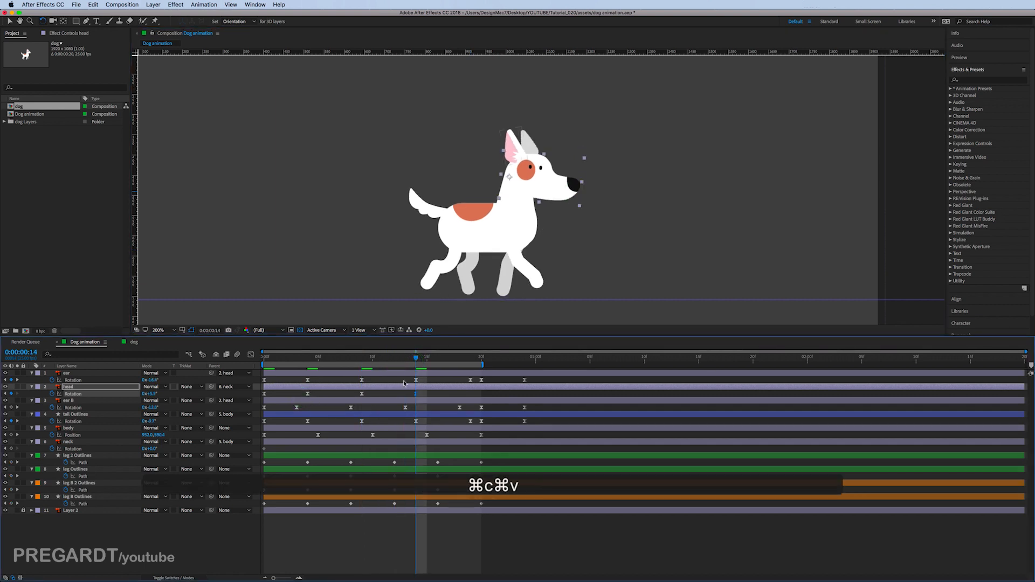
Copy the head's upward-tilt rotation keyframe from 0:00:00:09 to 0:00:00:20.
left_click_drag(433, 357, 479, 358)
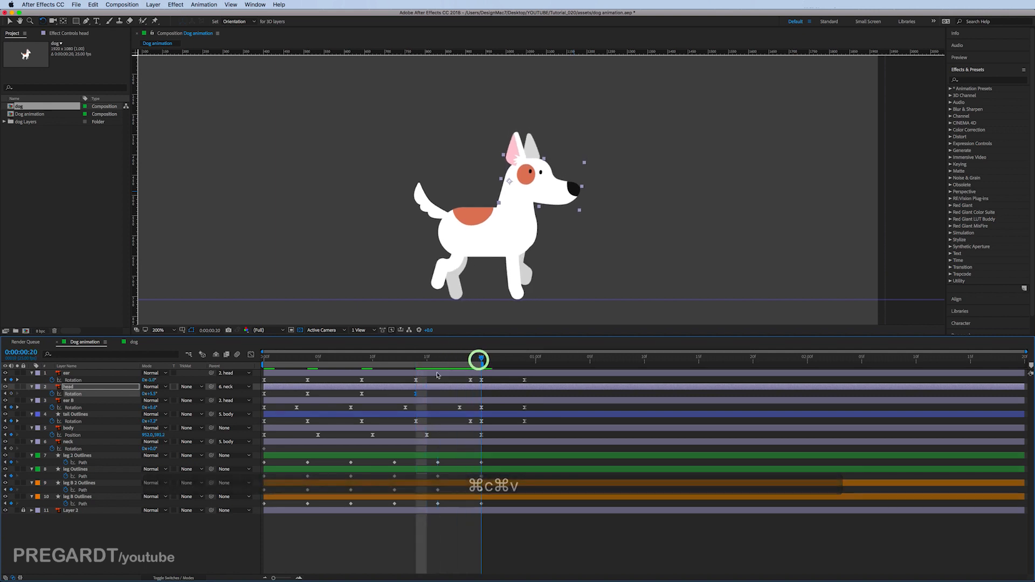
left_click(355, 400)
key("super+c")
key("super+v")
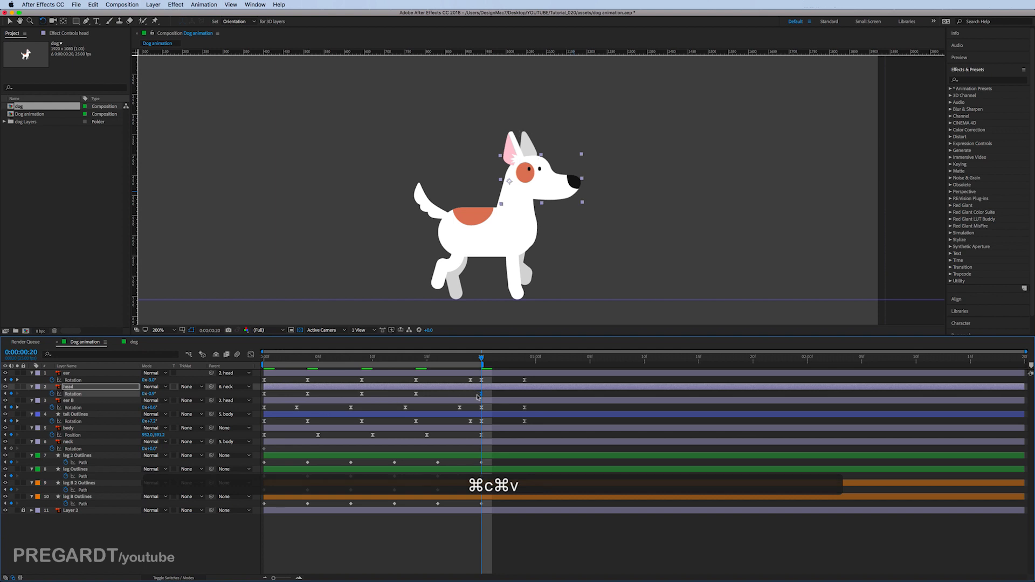
Copy the head's downward-tilt rotation keyframe from 0:00:00:14 to 0:00:00:24 and shift the copy two frames later.
left_click(401, 398)
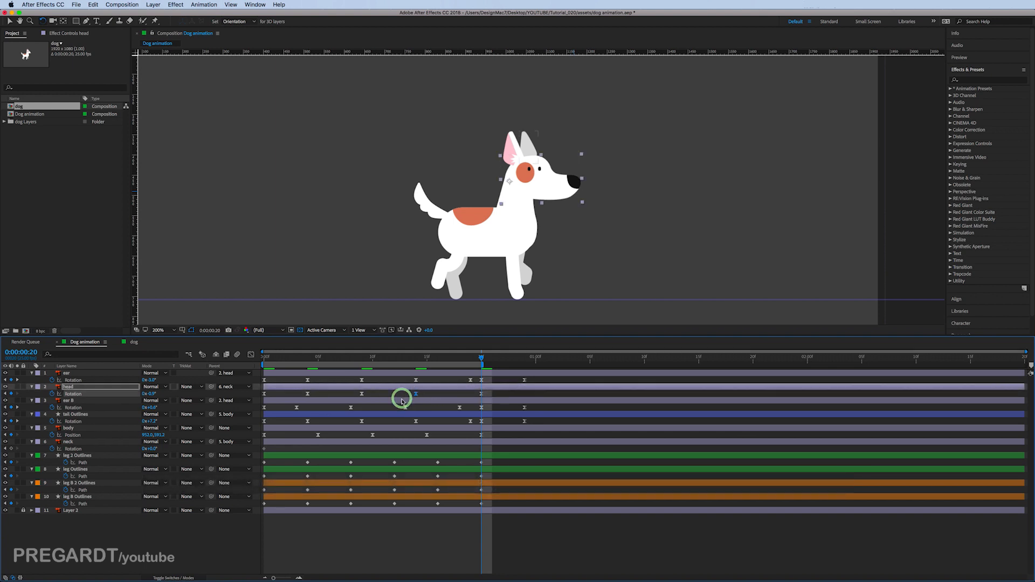
key("super+c")
left_click(525, 358)
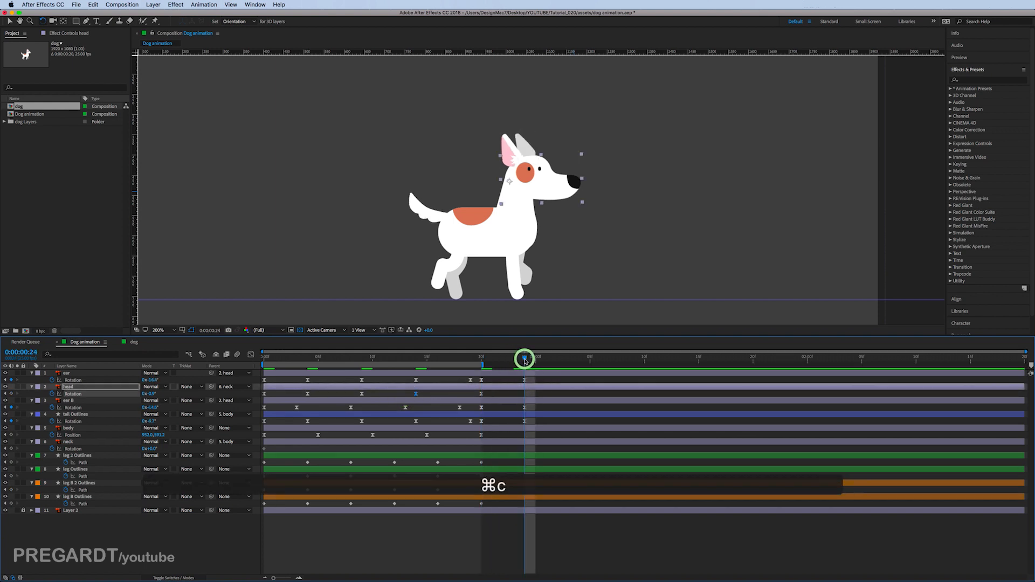
key("super+v")
left_click(534, 398)
left_click_drag(534, 398, 543, 399)
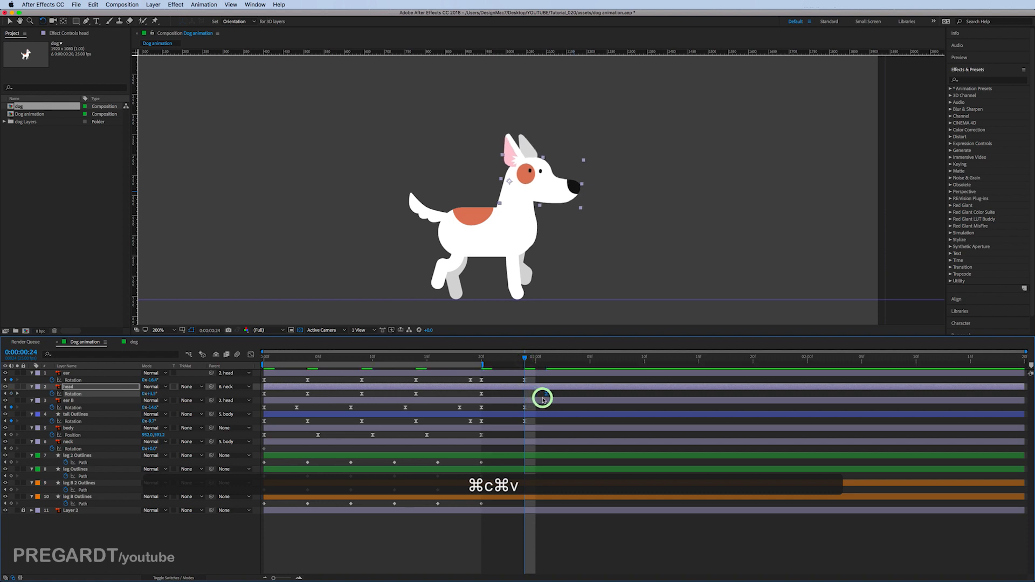
Key the head's in-between rotation at 0:00:00:21, move that keyframe to the first frame to match the loop, and preview the walk.
left_click(492, 359)
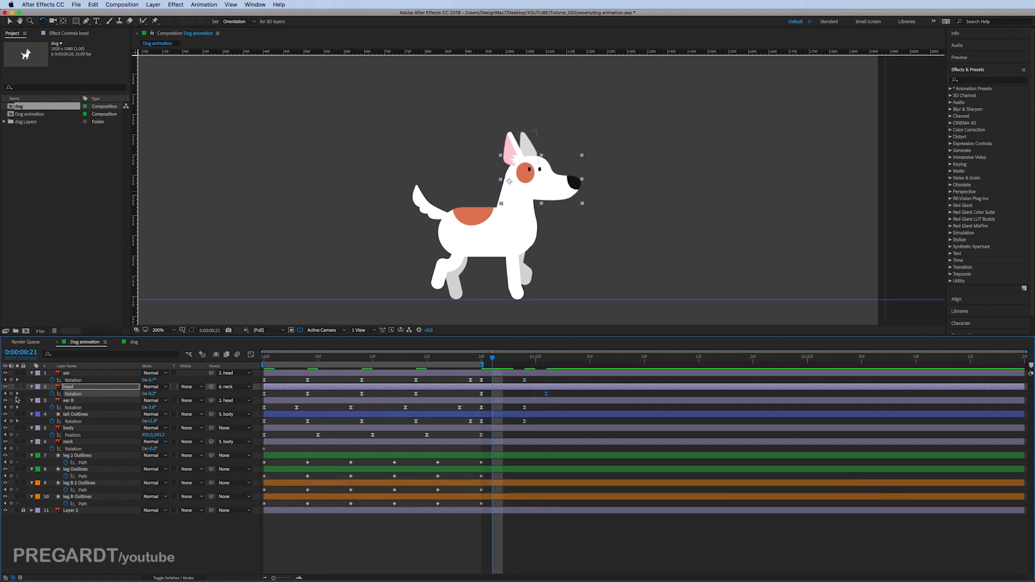
left_click_drag(485, 398, 263, 399)
key("0")
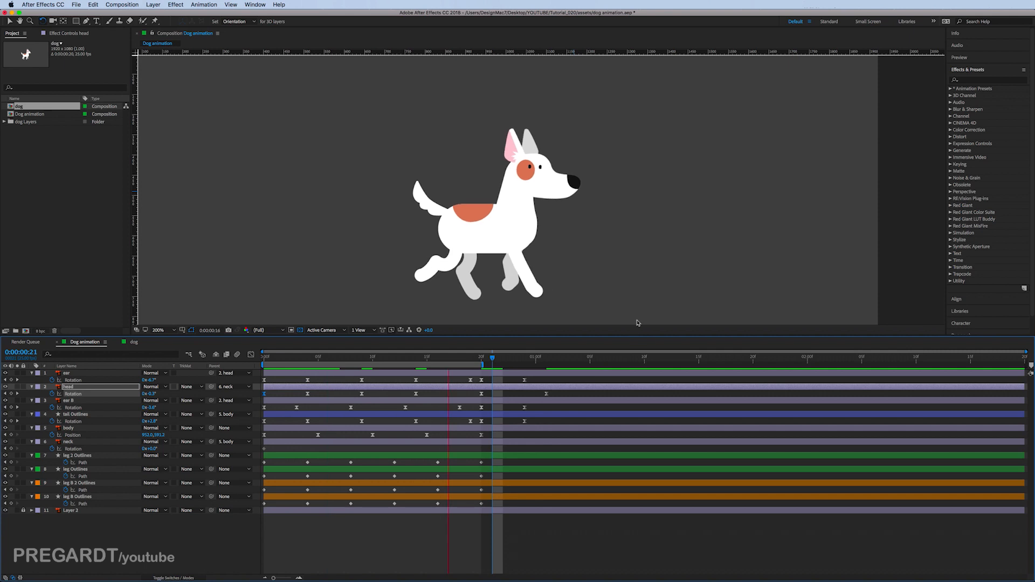
key("space")
scroll(650, 260, "down", 1)
left_click_drag(654, 240, 594, 218)
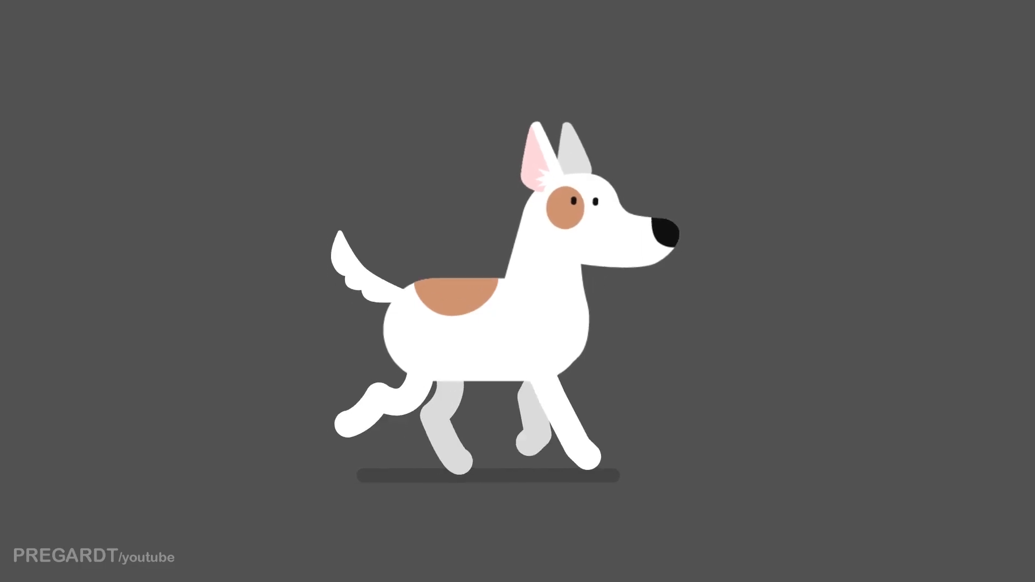